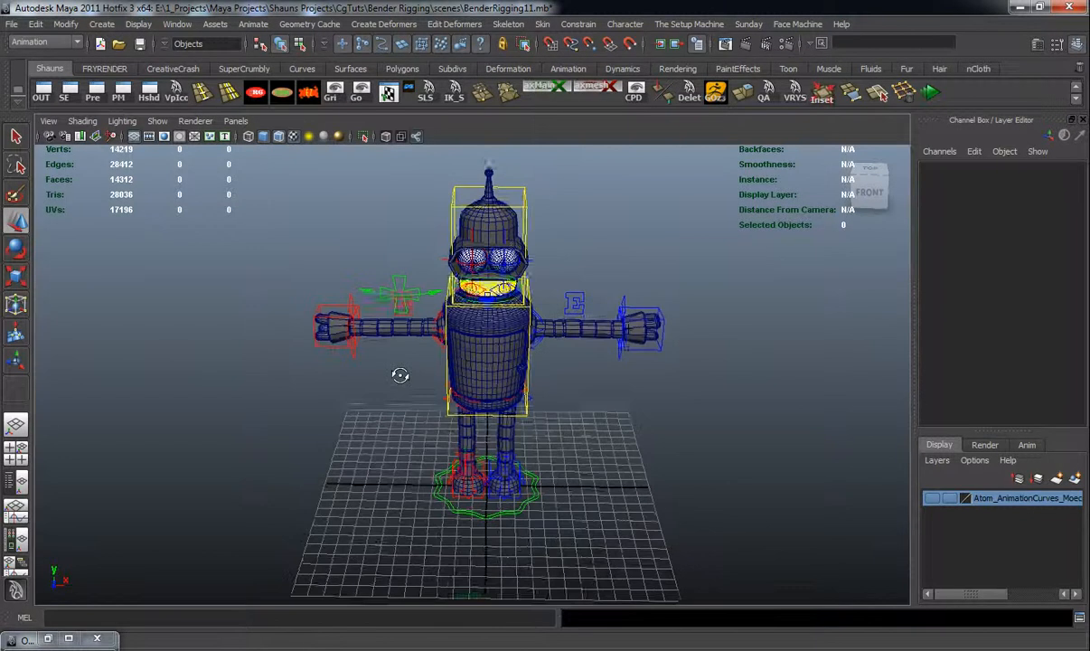
Inspect the existing Bender rig and its master controller from several viewing angles
left_click(500, 511)
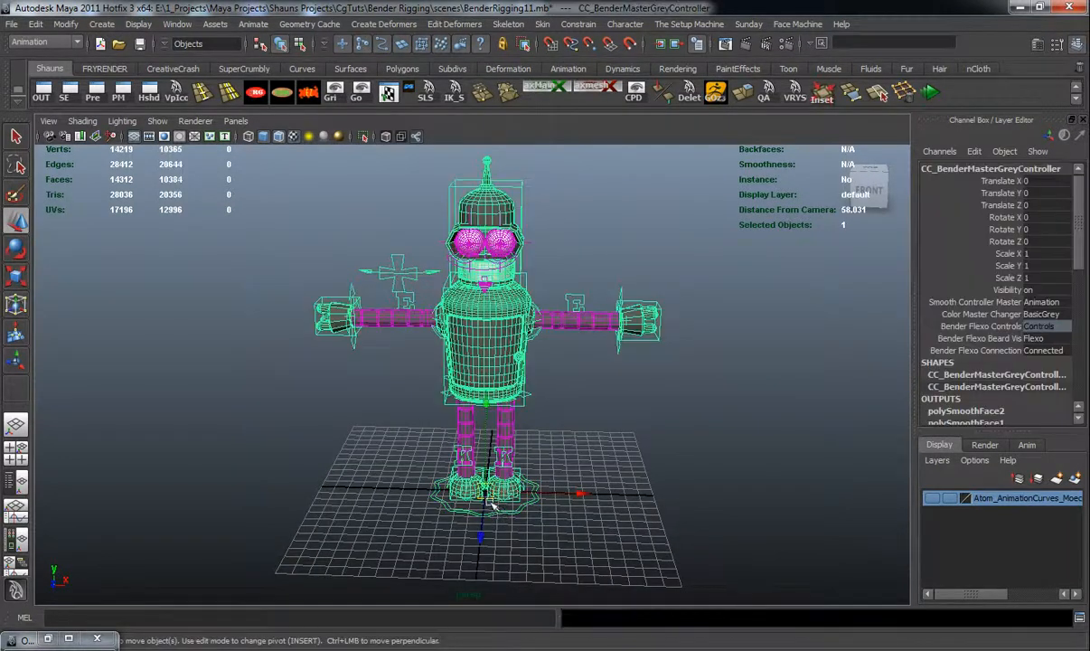
left_click_drag(500, 512, 488, 397, "alt")
left_click_drag(437, 237, 425, 280, "alt")
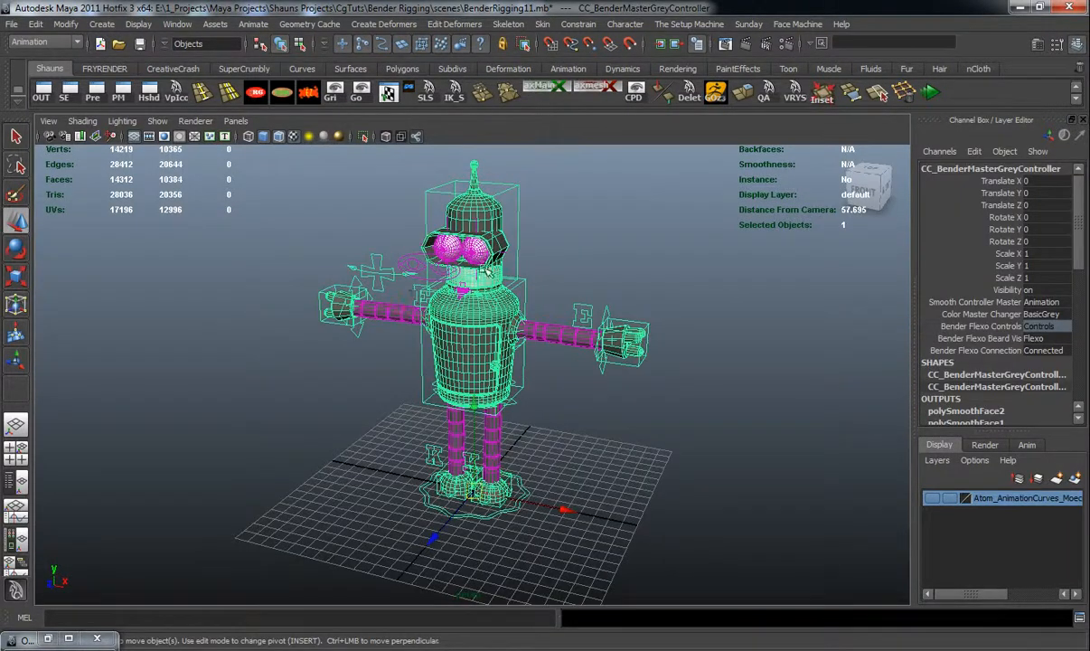
left_click_drag(566, 368, 589, 334, "alt")
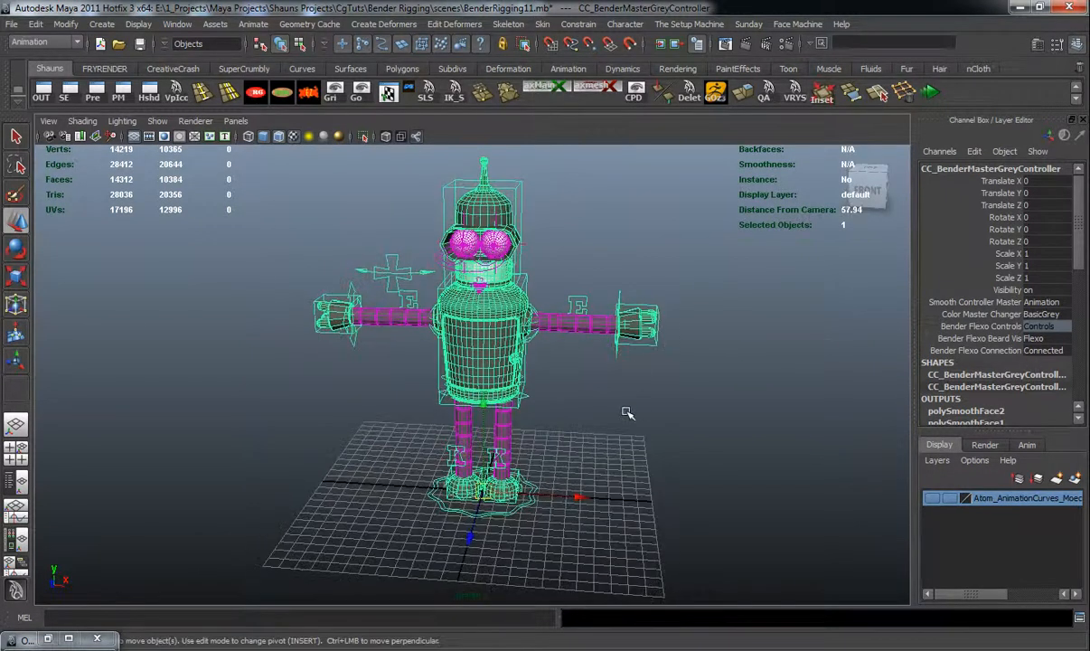
left_click_drag(602, 386, 580, 384, "alt")
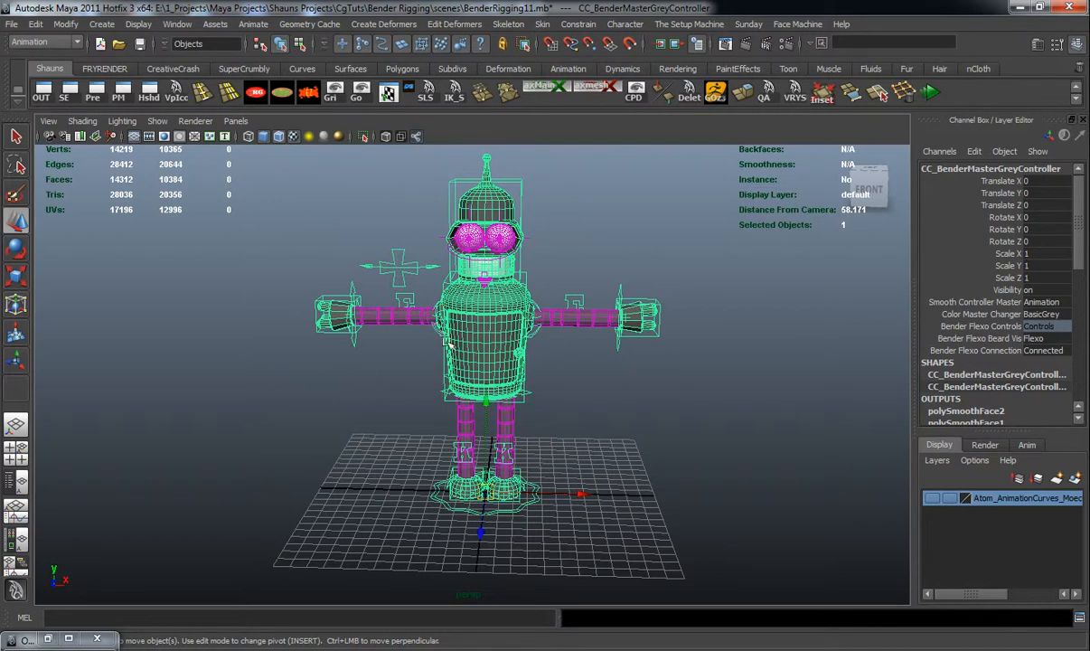
left_click_drag(360, 422, 365, 431, "alt")
left_click(358, 430)
left_click_drag(486, 353, 493, 317, "alt")
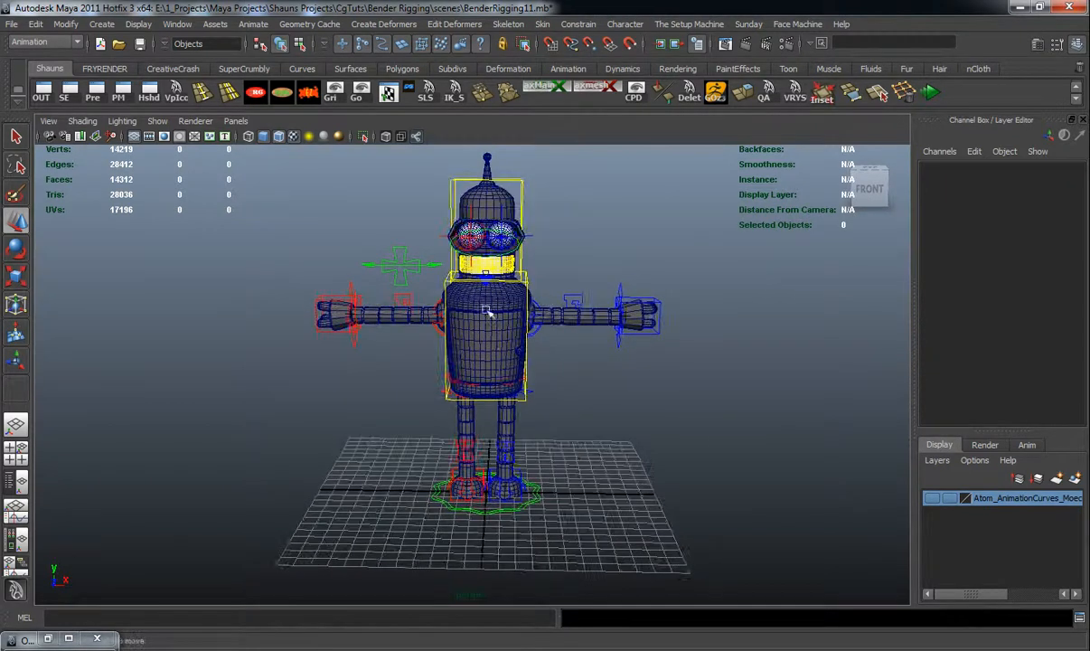
left_click_drag(484, 390, 409, 403, "alt")
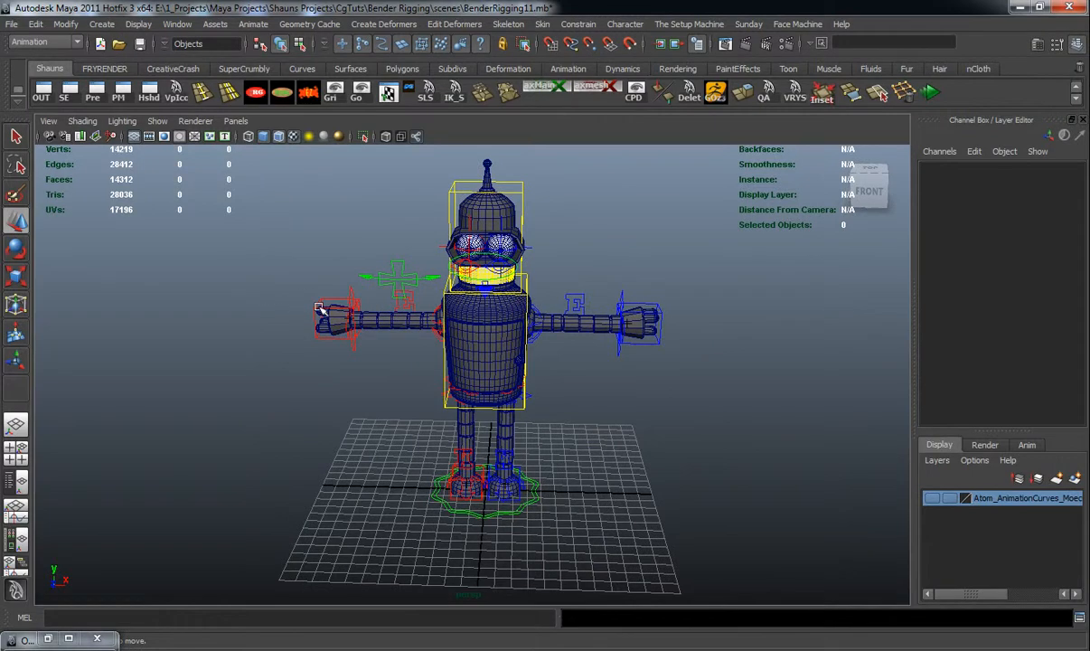
Create a circle controller with the RigControllers script
left_click(256, 91)
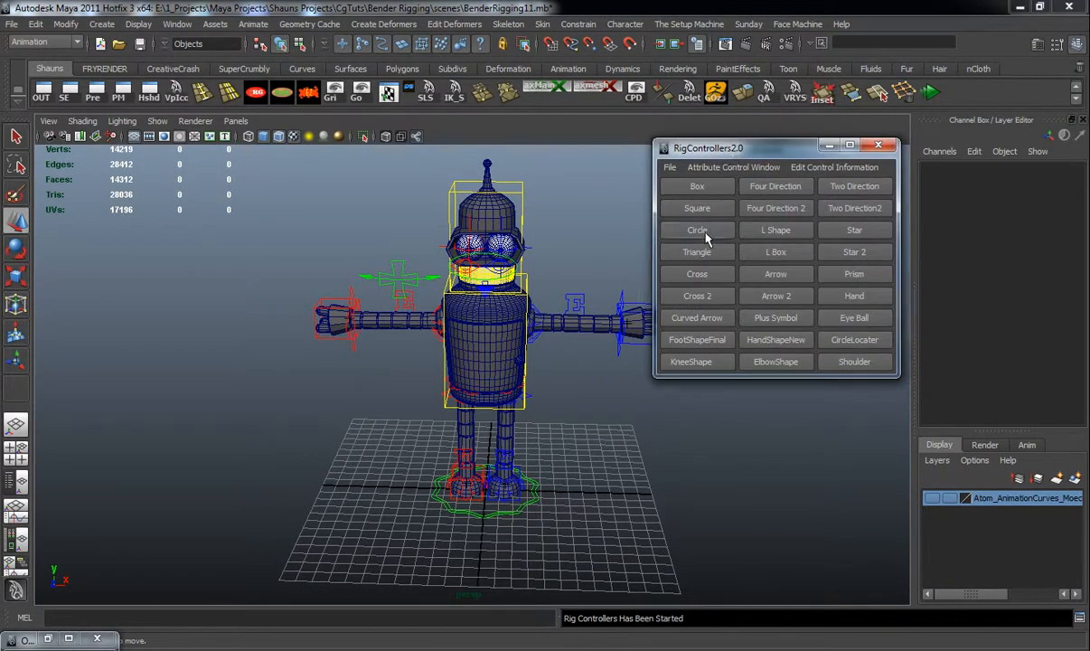
left_click(706, 232)
left_click(877, 146)
middle_click_drag(564, 405, 571, 338, "alt")
key("e")
scroll(571, 338, "up", 3)
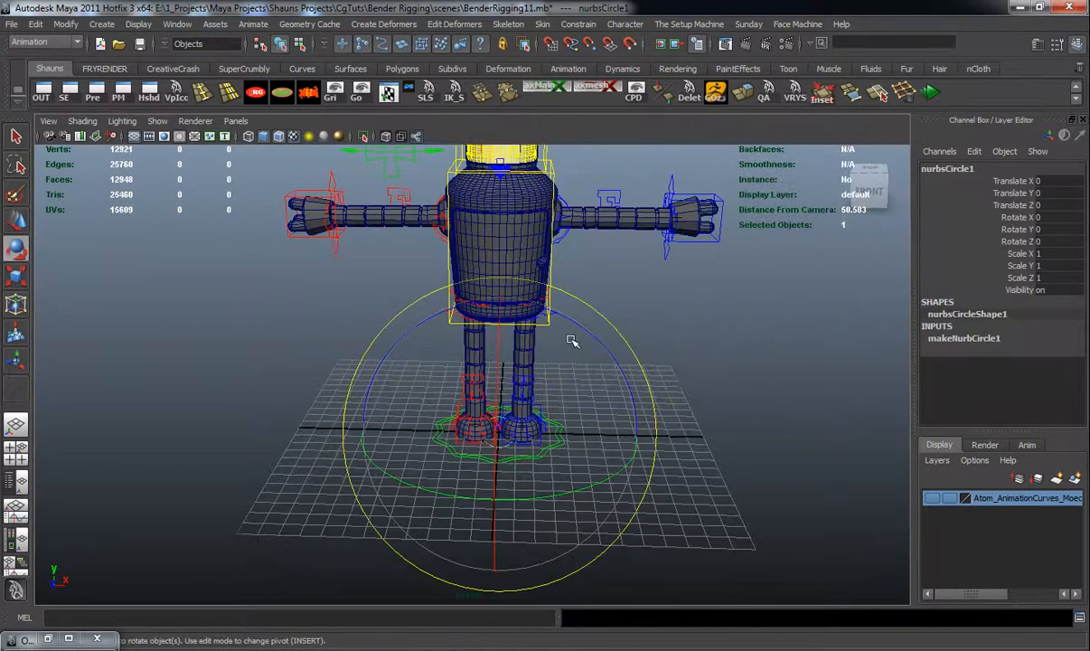
Set the circle's Rotate X to 90 so it lies flat on the ground
left_click_drag(502, 348, 504, 439)
key("ctrl+z")
left_click(1050, 216)
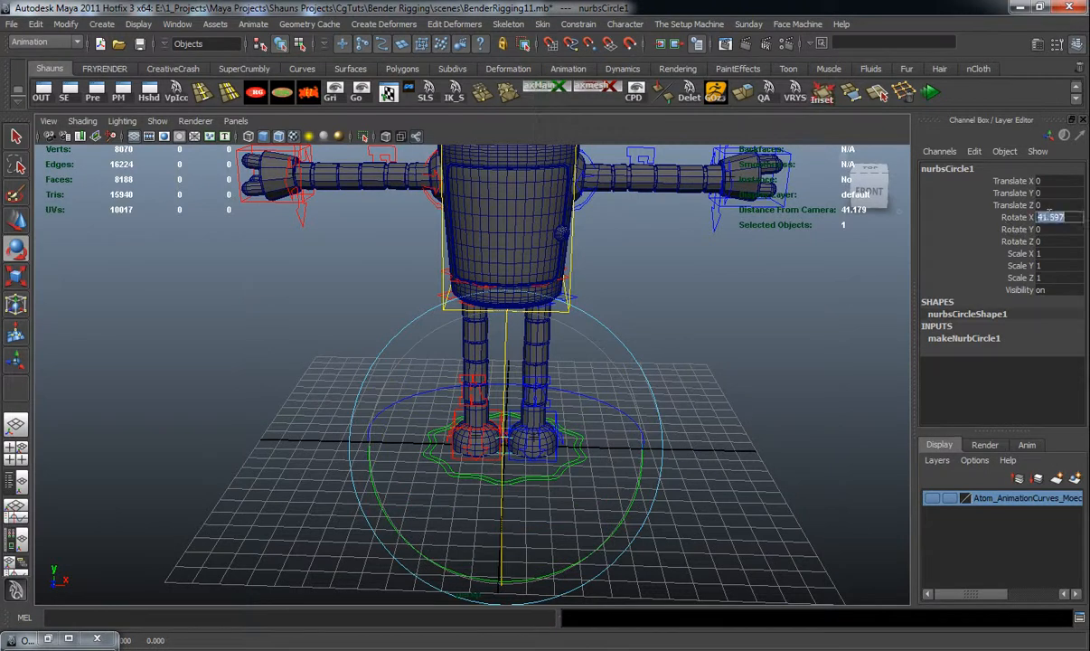
type("90")
key("Return")
Scale the circle uniformly to about 7.53 and freeze its transformations
key("r")
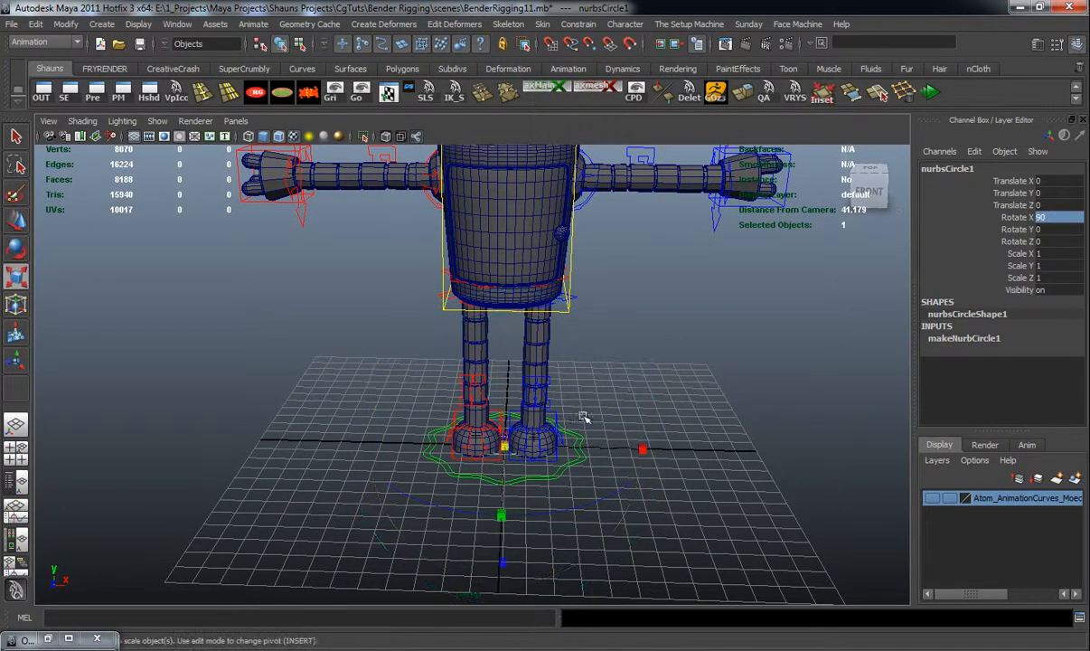
left_click_drag(509, 444, 434, 469)
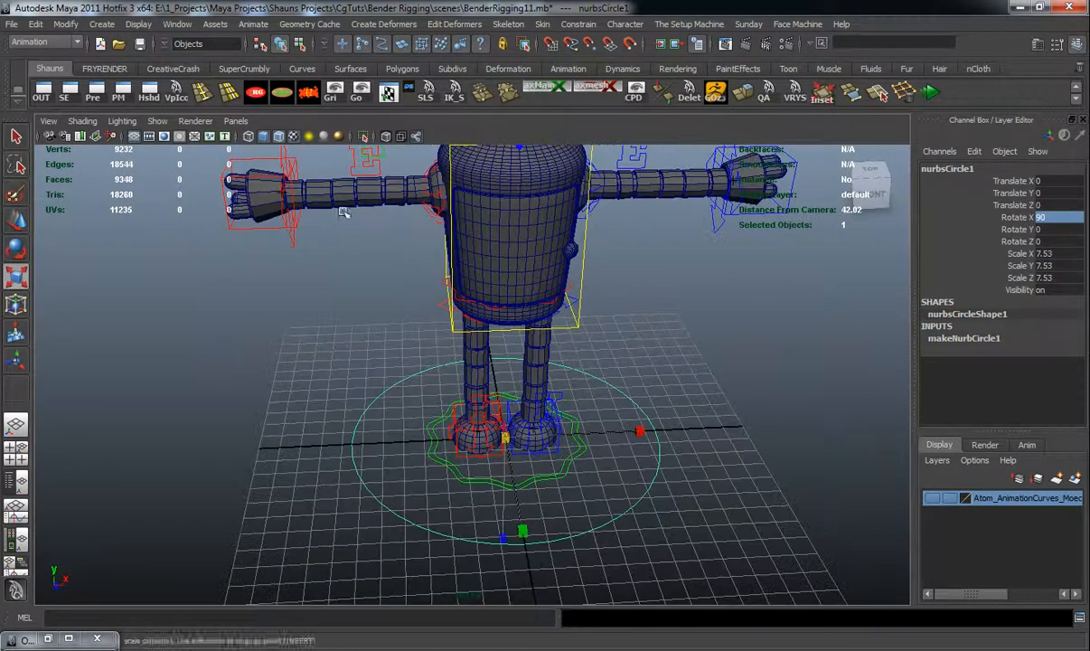
left_click(308, 94)
left_click_drag(223, 237, 236, 233, "alt")
Rebuild the circle curve with 20 spans and cubic degree
key("F4")
left_click(306, 25)
mouse_move(259, 26)
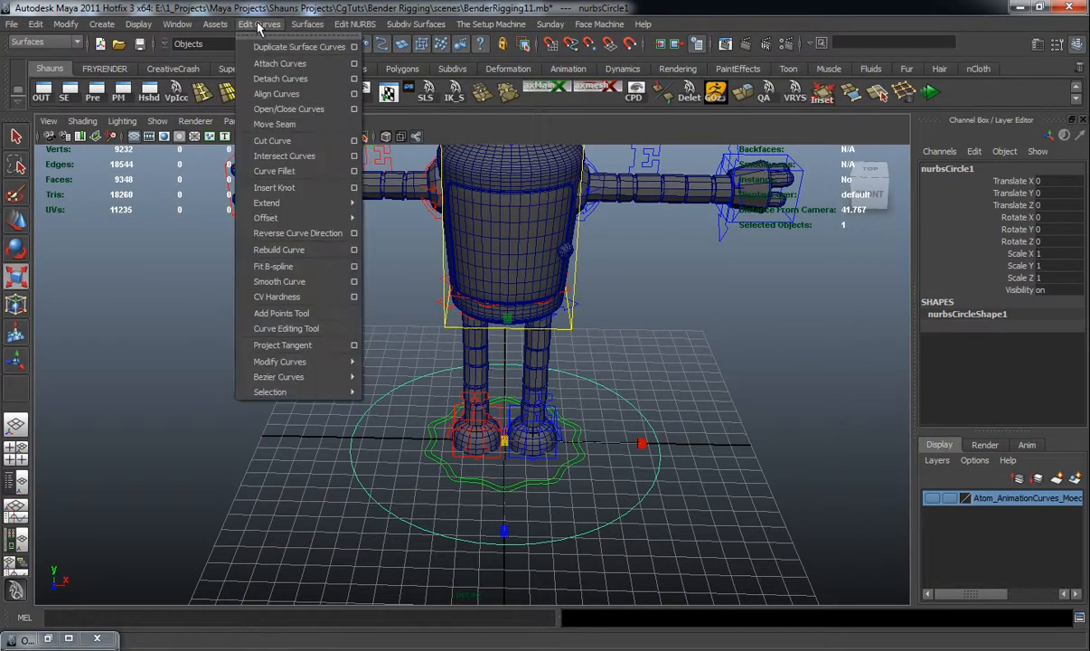
mouse_move(304, 226)
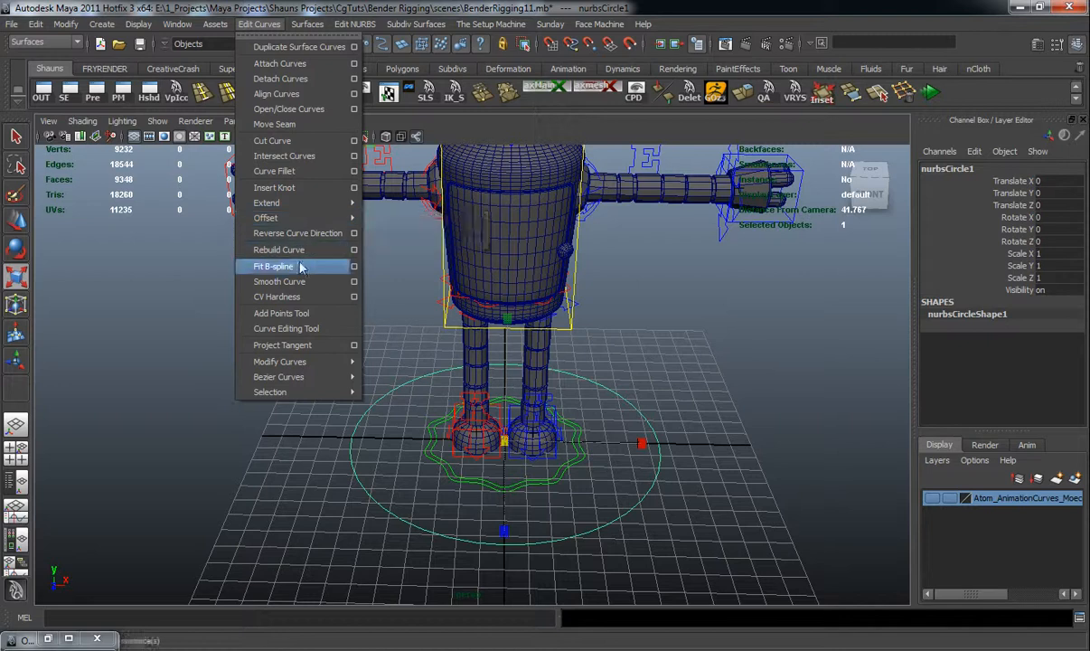
left_click(353, 250)
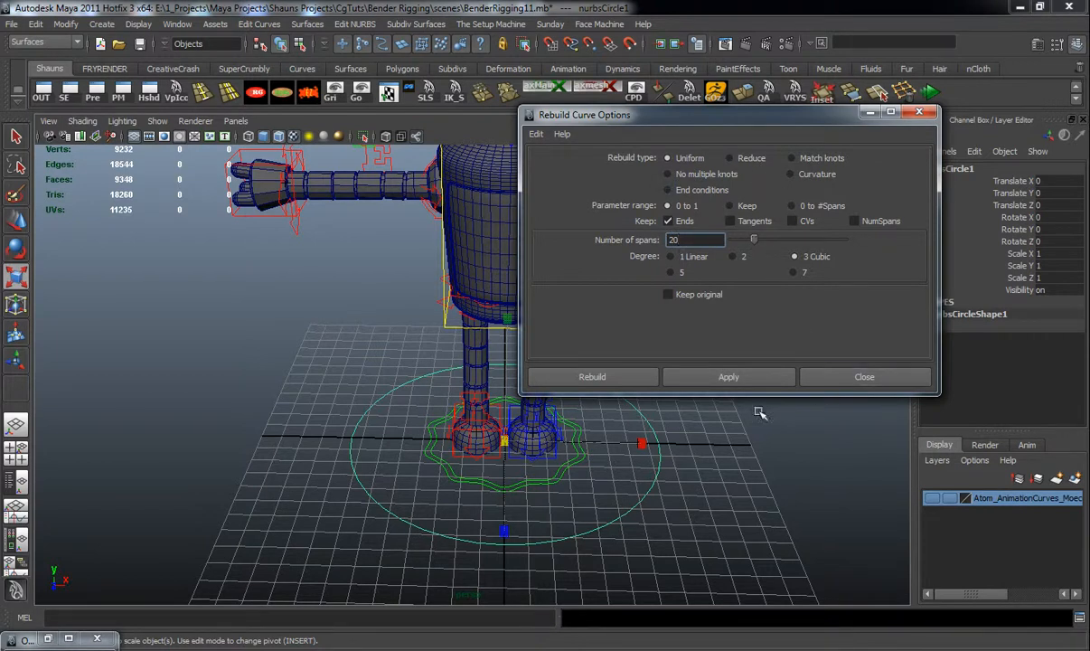
left_click(729, 376)
left_click(858, 376)
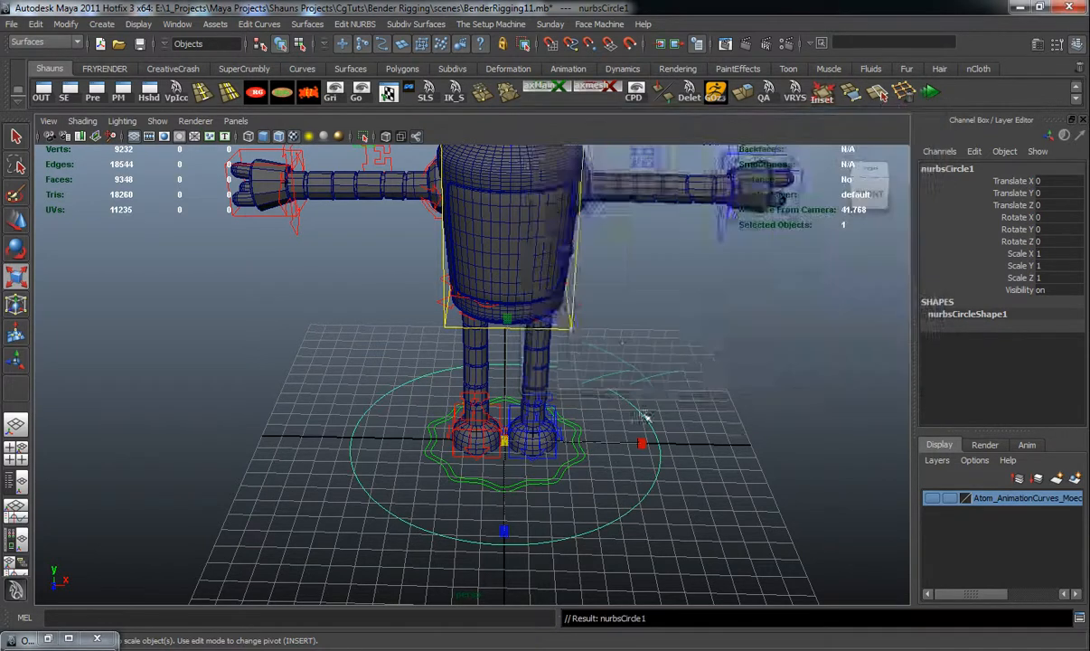
Select alternating CVs of the circle and scale them to form a wavy star-shaped outline
middle_click_drag(643, 415, 594, 375, "alt")
left_click_drag(594, 375, 622, 453, "alt")
right_click_drag(625, 447, 578, 442)
middle_click_drag(586, 424, 611, 355, "alt")
left_click_drag(434, 417, 537, 452)
left_click_drag(370, 430, 504, 390, "alt")
left_click_drag(518, 446, 596, 342, "alt")
left_click_drag(589, 396, 664, 431, "alt")
mouse_move(594, 437)
left_mouse_down("alt")
mouse_move(651, 484)
mouse_move(615, 457)
mouse_move(589, 495)
mouse_move(621, 471)
left_mouse_up("alt")
mouse_move(480, 280)
left_mouse_down()
mouse_move(355, 296)
mouse_move(366, 295)
mouse_move(343, 309)
left_mouse_up()
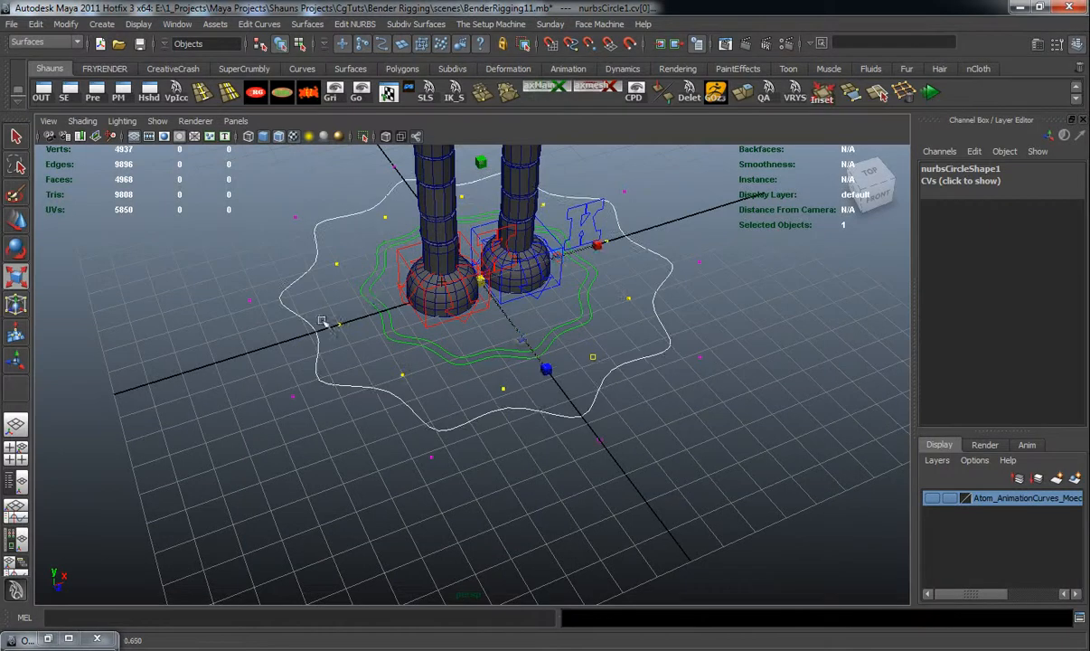
right_click_drag(308, 328, 316, 312)
left_click_drag(316, 312, 366, 343, "alt")
Duplicate the wavy curve, scale the copy up to about 1.104 and freeze its transformations
key("ctrl+d")
left_click_drag(479, 274, 511, 283)
left_click(403, 438)
left_click_drag(416, 403, 504, 444)
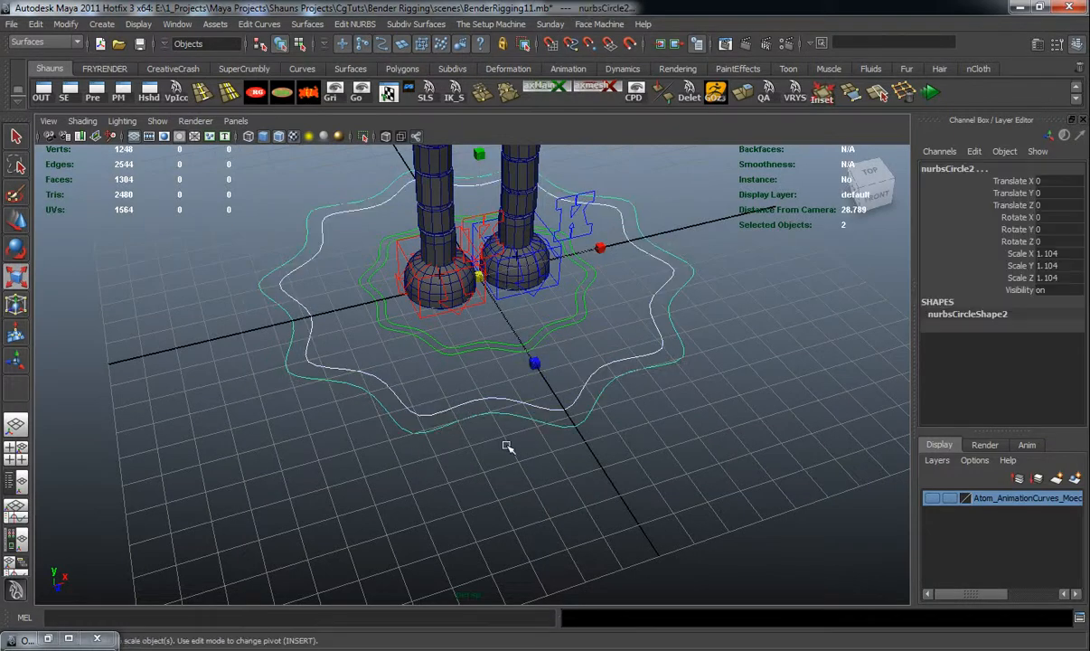
left_click(307, 94)
left_click_drag(303, 221, 344, 237, "alt")
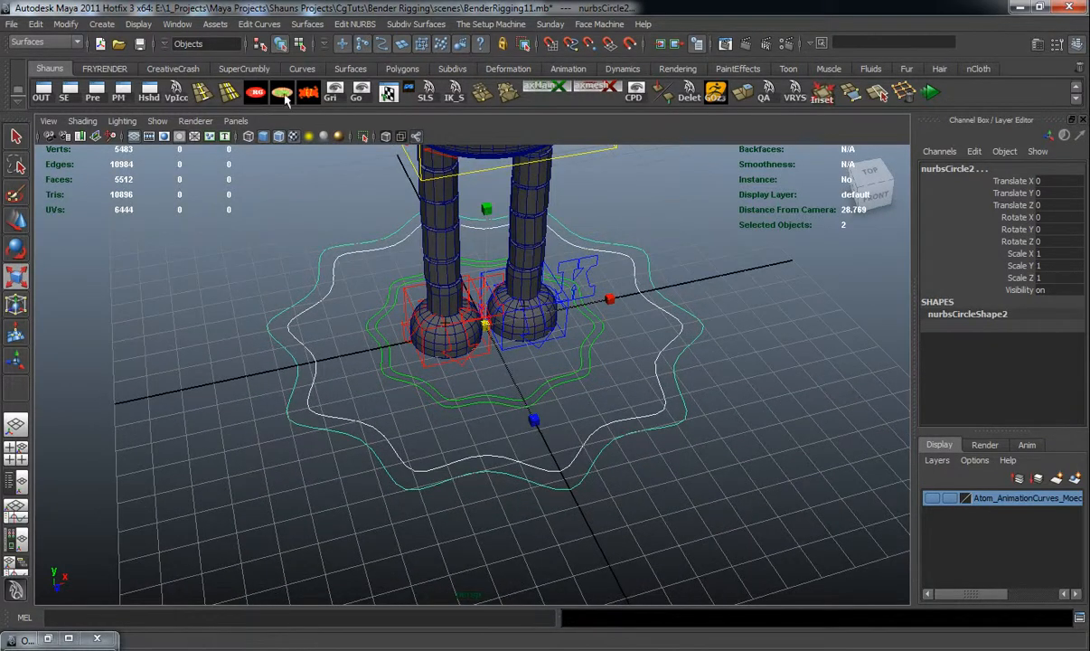
Combine the two wavy curves into one controller using mz_ctrlCreator's Combine Shapes
left_click(235, 71)
left_click(172, 69)
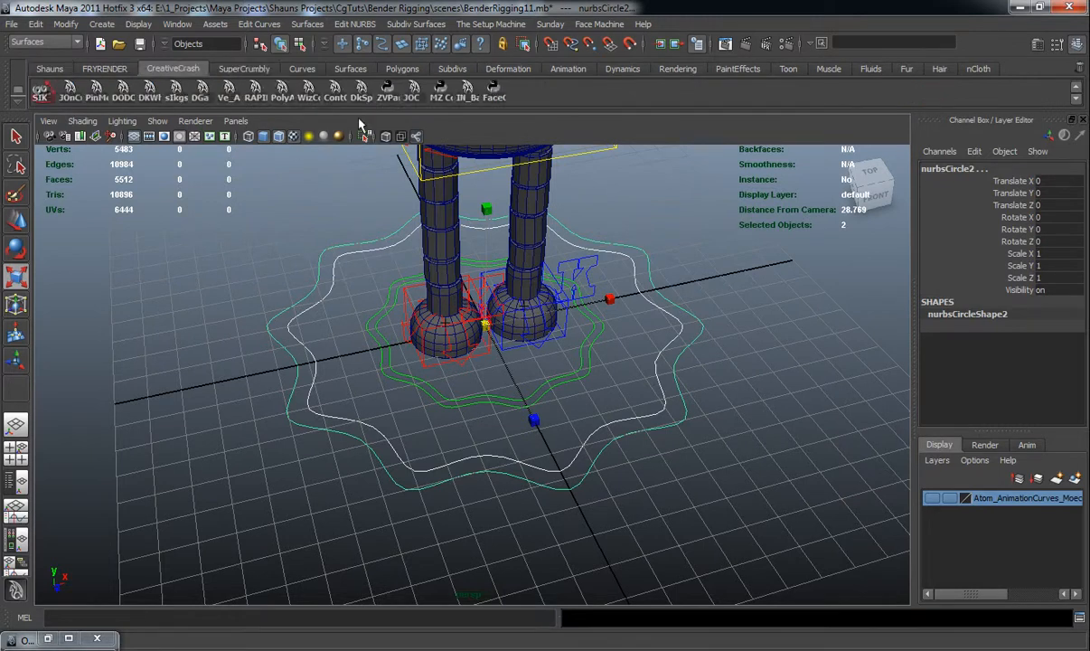
left_click(414, 87)
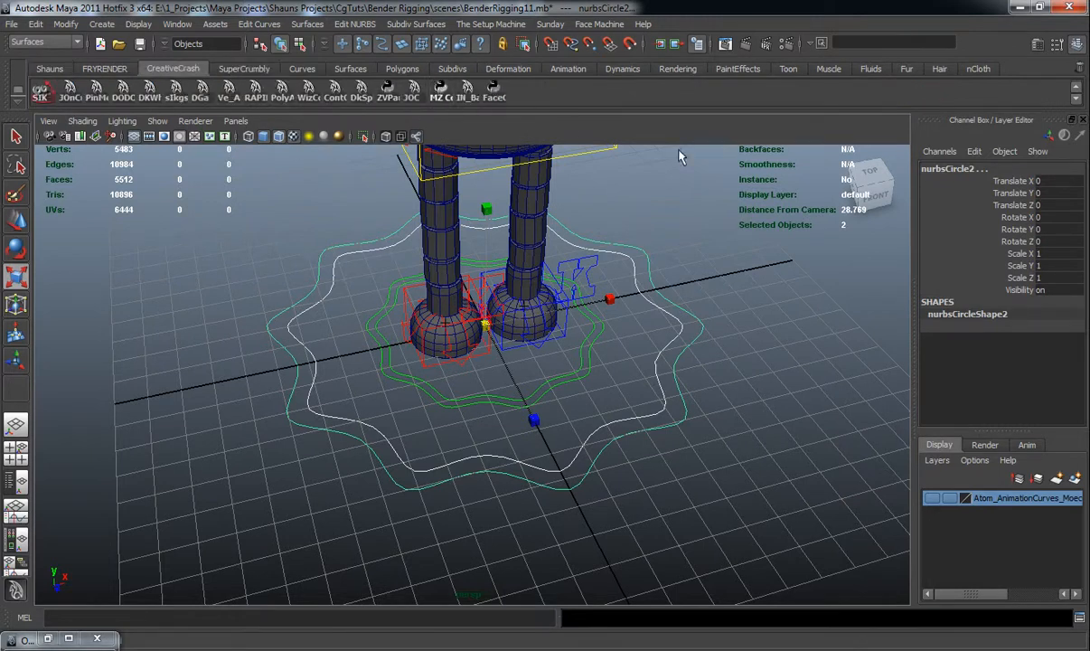
left_click_drag(253, 162, 219, 140)
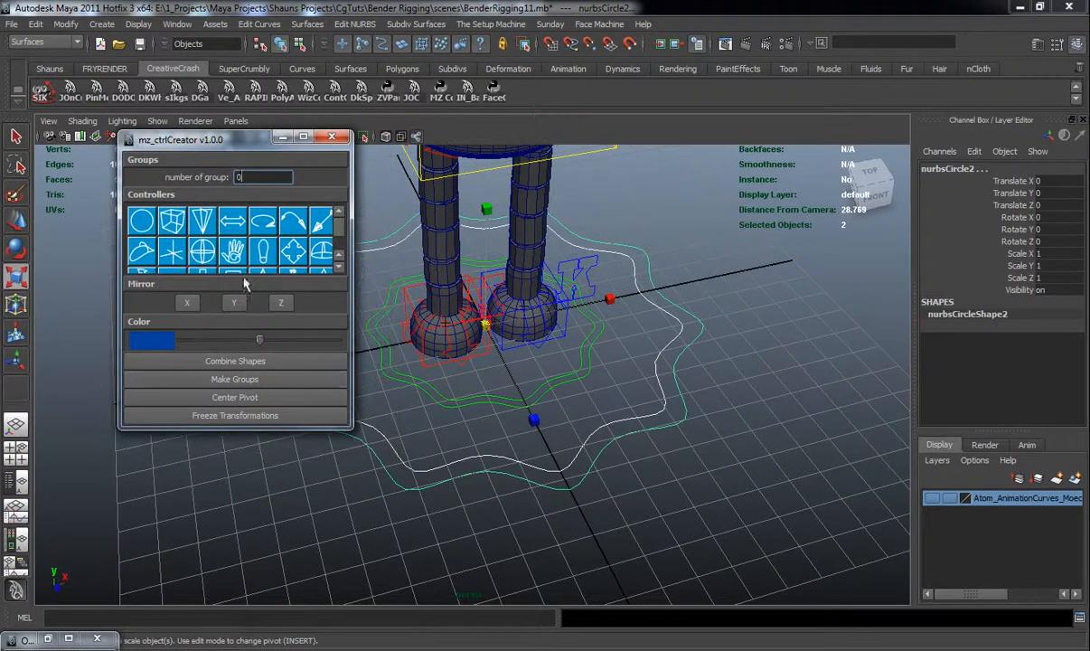
left_click(256, 361)
left_click(516, 504)
left_click(540, 480)
left_click(615, 478)
left_click(592, 426)
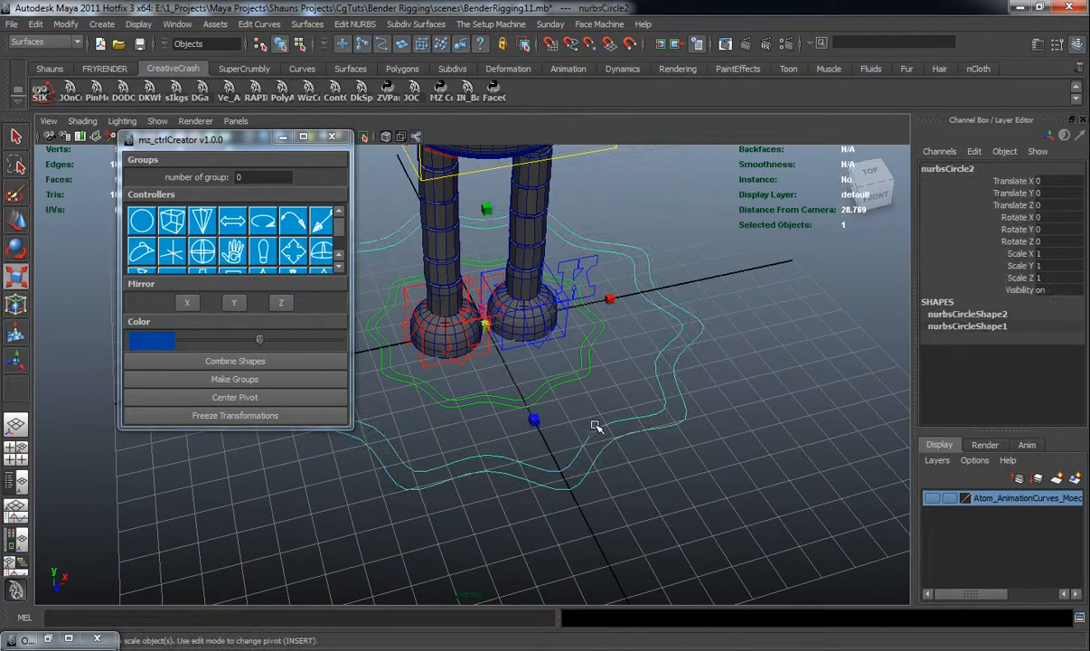
left_click(615, 457)
left_click(602, 445)
left_click(333, 137)
Rename the combined curve to Bender_2_0_MasterSystem_CC in the Outliner
left_click(47, 69)
left_click(41, 91)
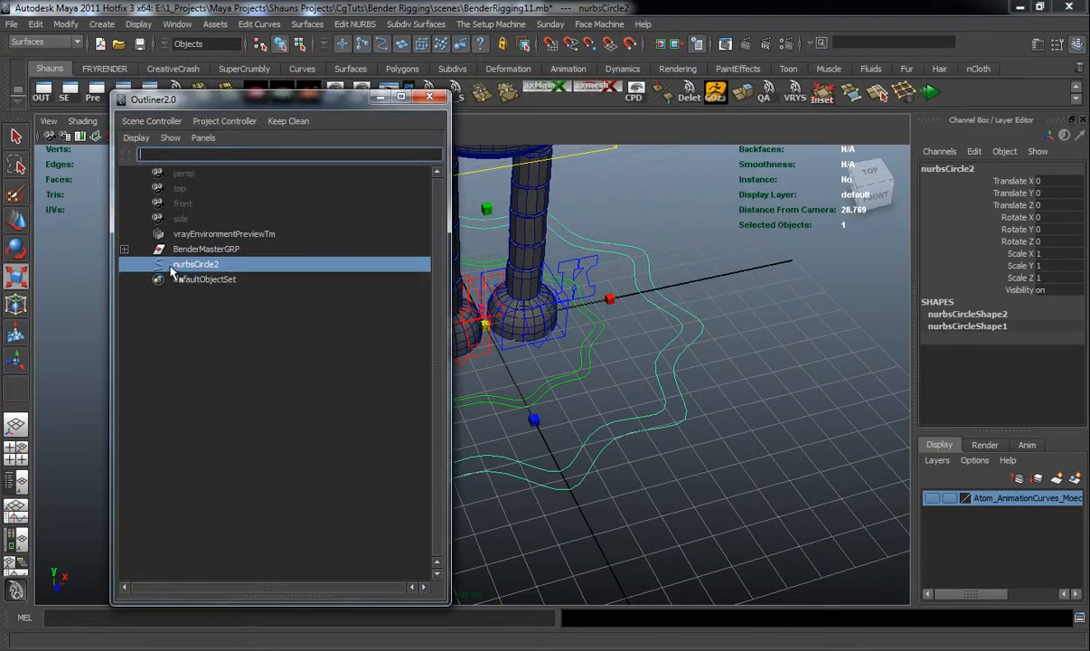
key("r")
double_click(198, 264)
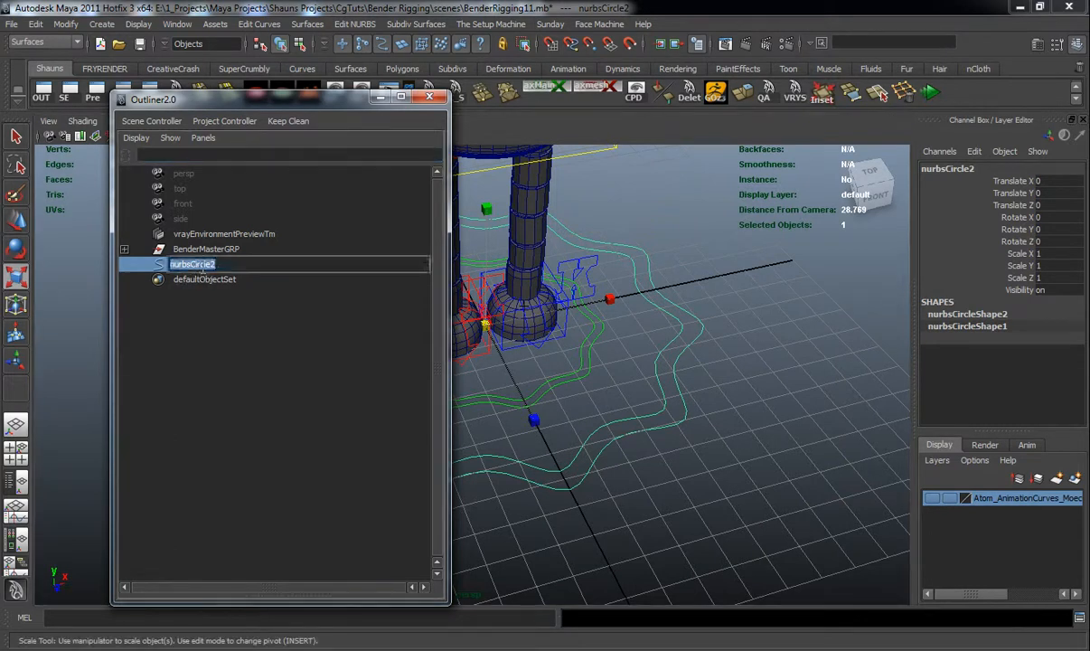
type("Bender 2.0 MasterSystem C")
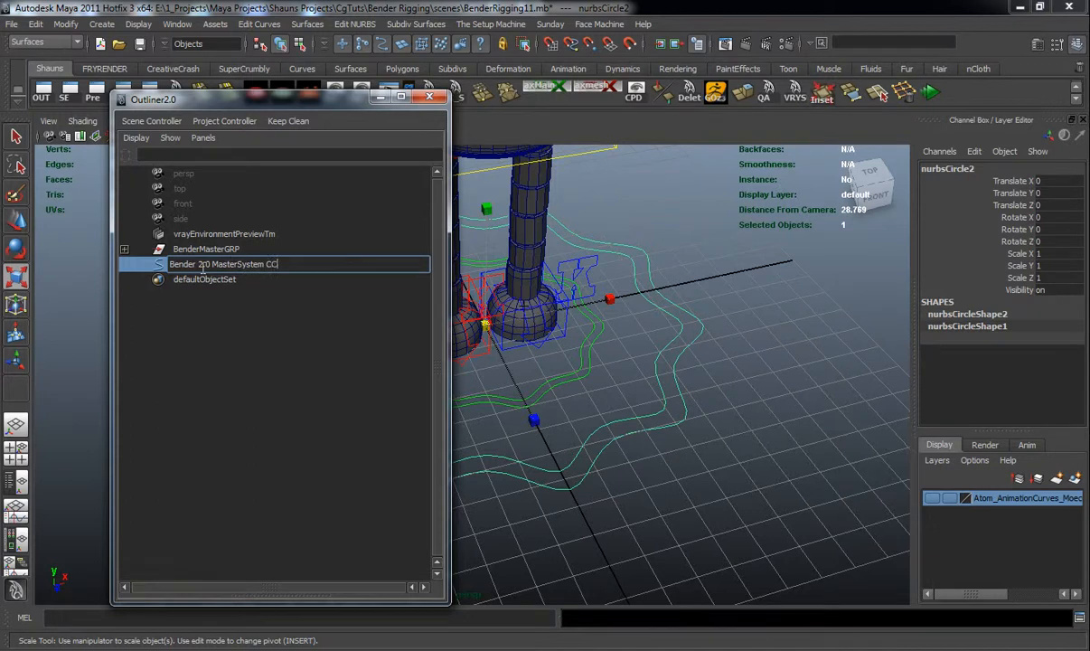
type("C")
key("Return")
left_click_drag(328, 107, 263, 99)
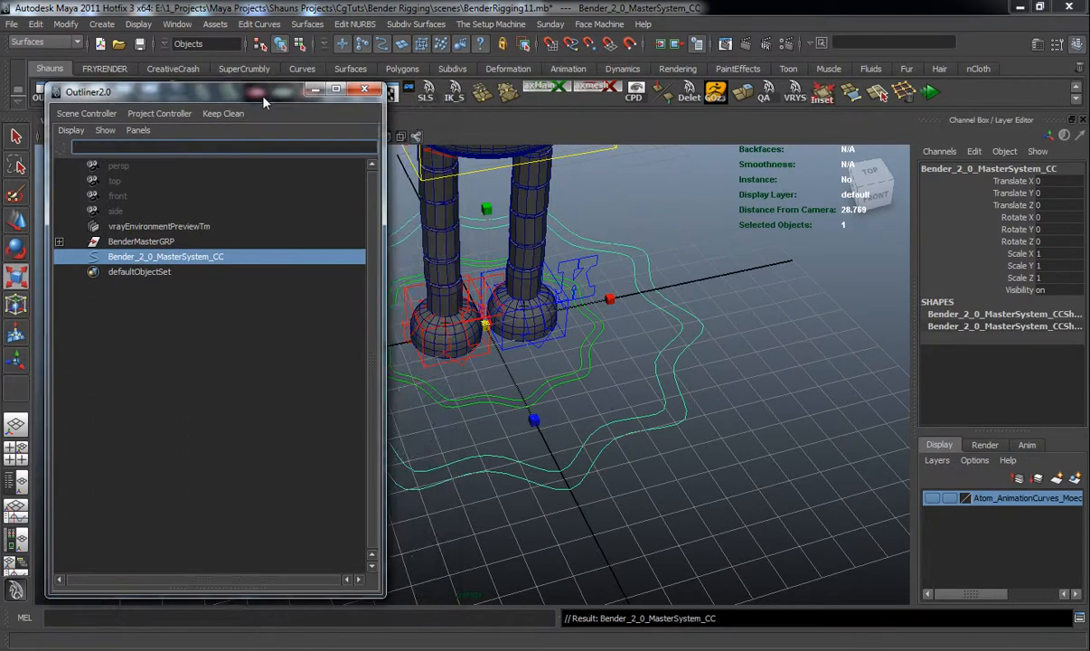
Change the master controller's color with the Color Changer script
left_click(739, 279)
left_click_drag(727, 294, 649, 322, "alt")
right_click_drag(649, 322, 637, 314, "alt")
middle_click_drag(637, 313, 661, 357, "alt")
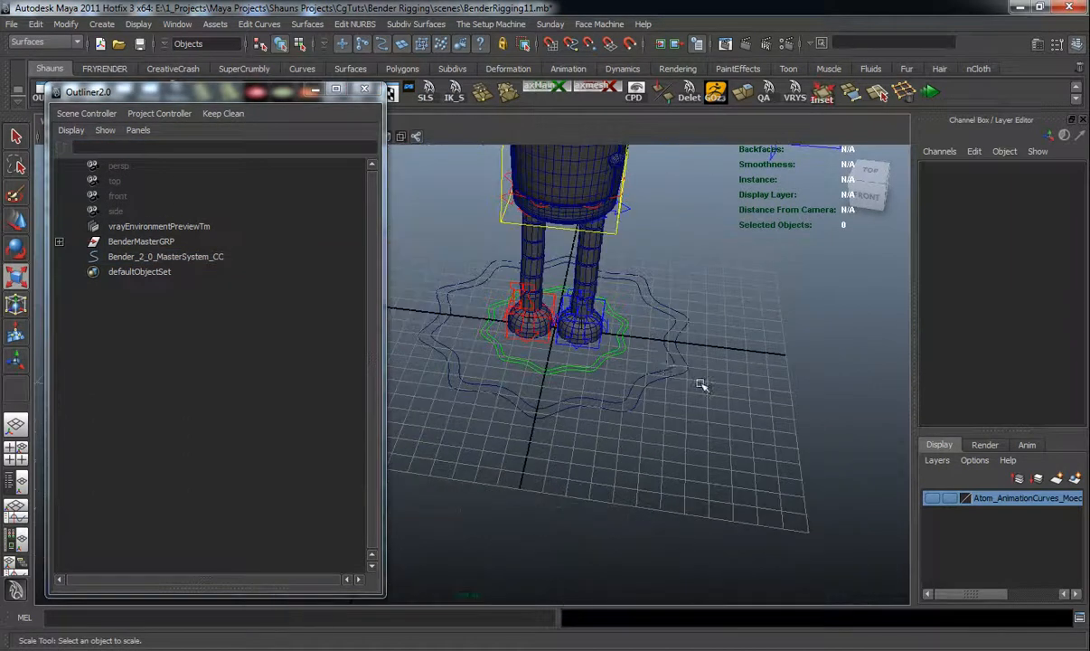
left_click(670, 373)
left_click_drag(253, 91, 220, 136)
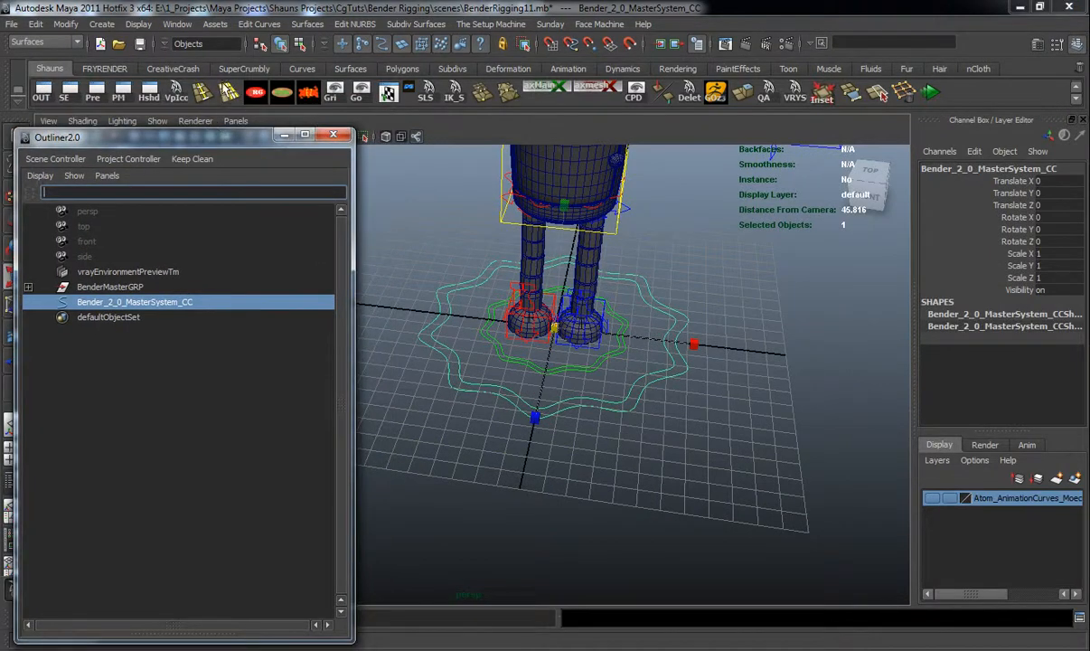
left_click(242, 69)
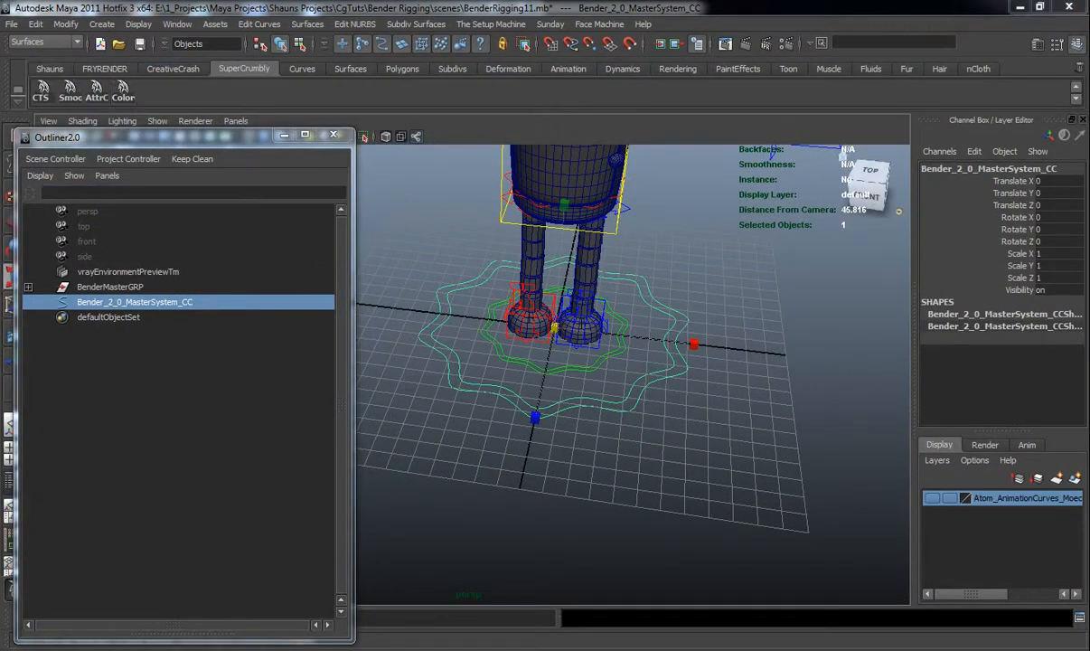
left_click(122, 91)
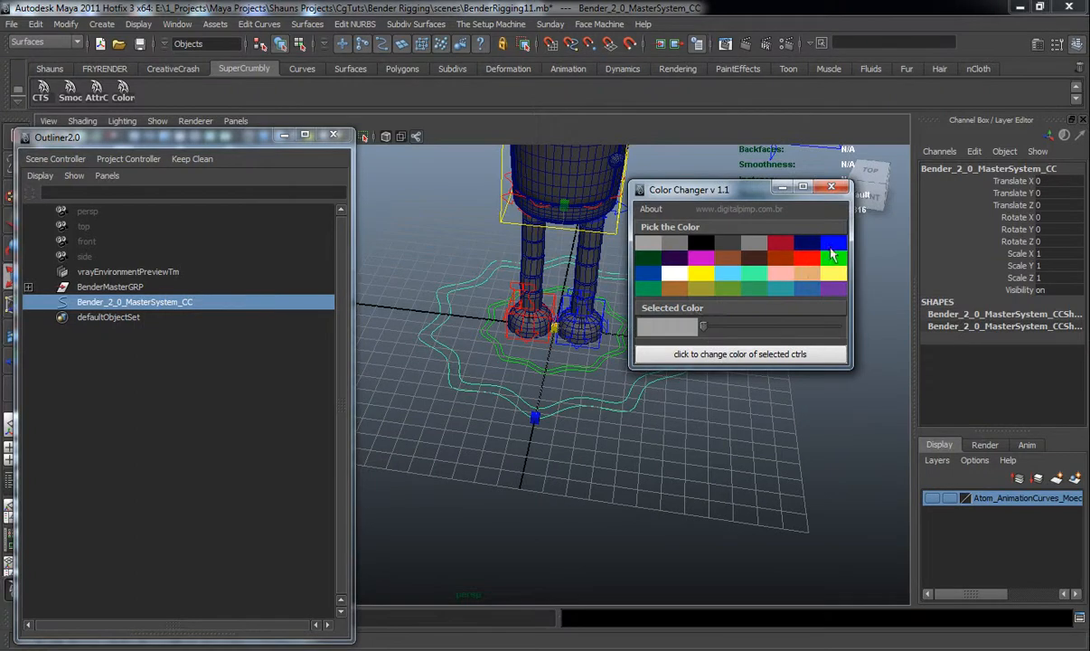
left_click(833, 246)
left_click(757, 357)
left_click(831, 187)
left_click(727, 447)
Add an enum attribute named Bender Characater Switch Controls to the master controller
left_click_drag(652, 449, 636, 468, "alt")
scroll(681, 437, "up", 4)
left_click(628, 437)
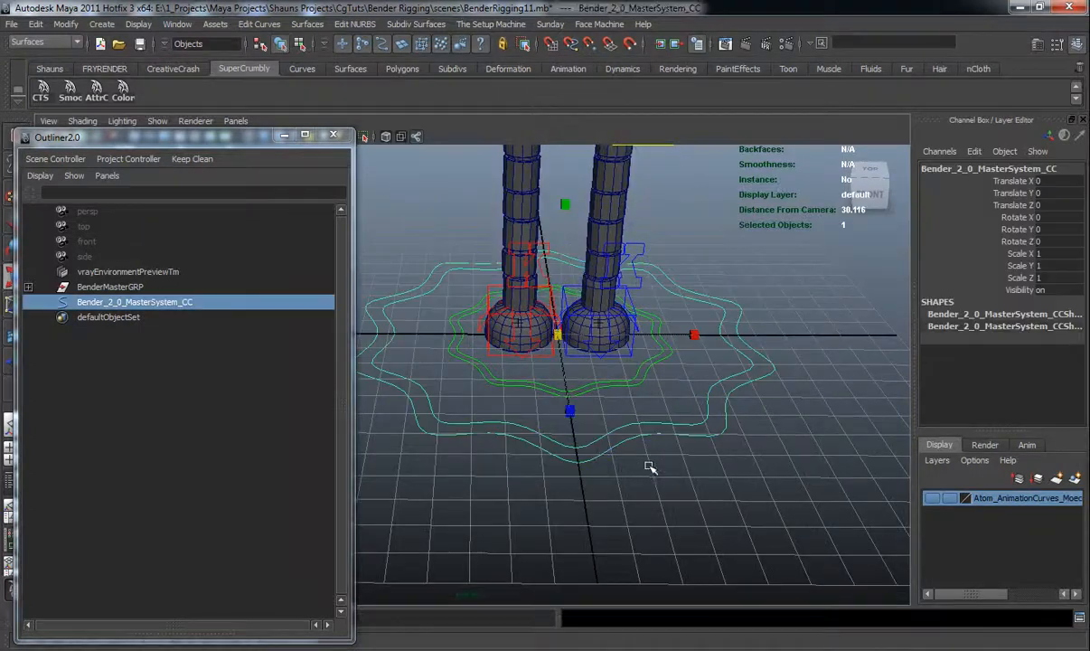
left_click(36, 25)
left_click(81, 285)
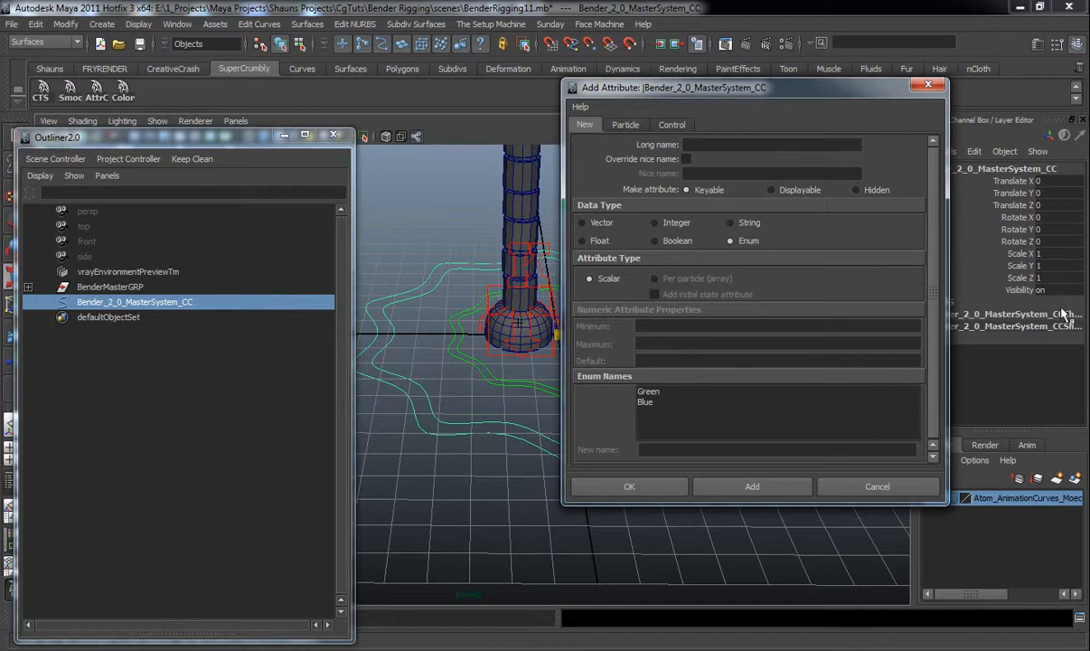
left_click(708, 145)
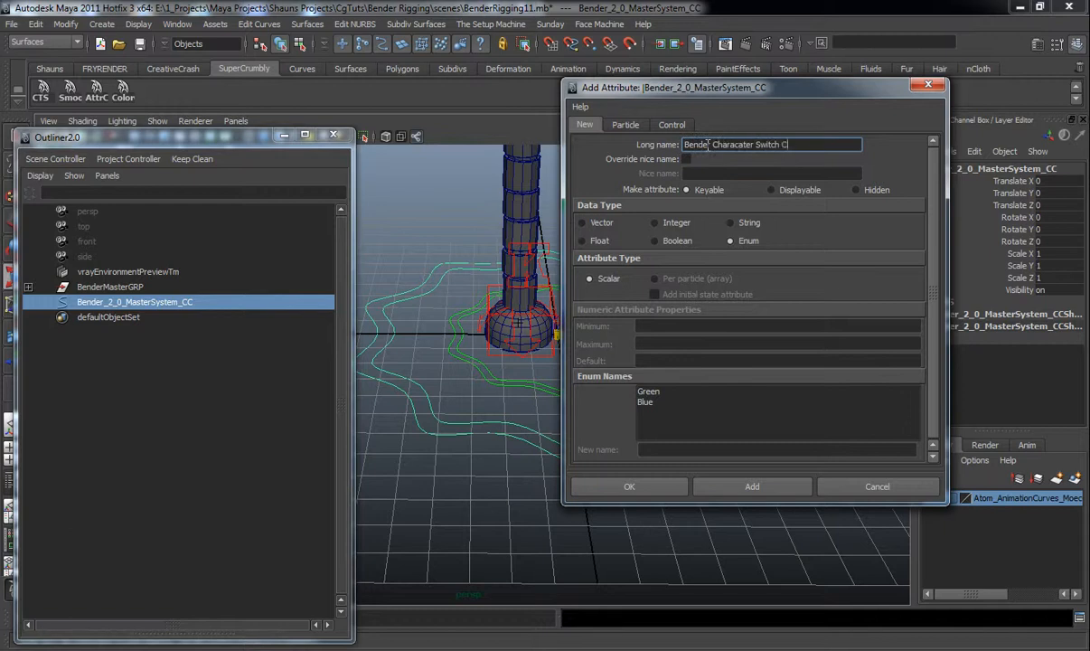
Rename the first enum value to Controls and add the Bender Characater Switch Controls attribute to the master controller
left_click(650, 391)
type("Controls")
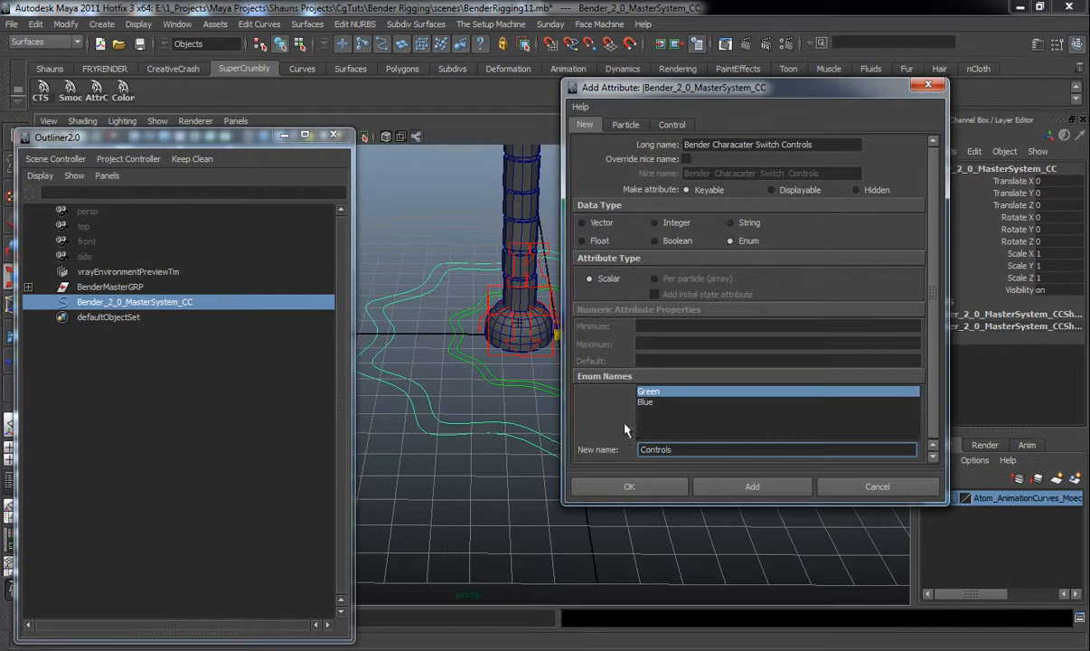
key("Return")
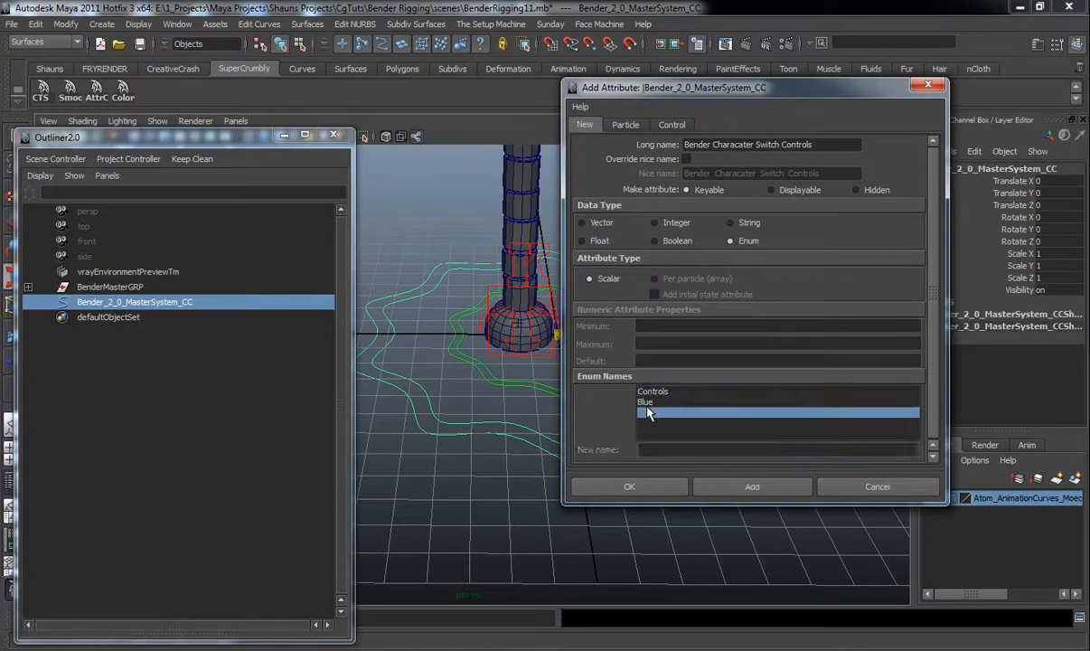
left_click(643, 402)
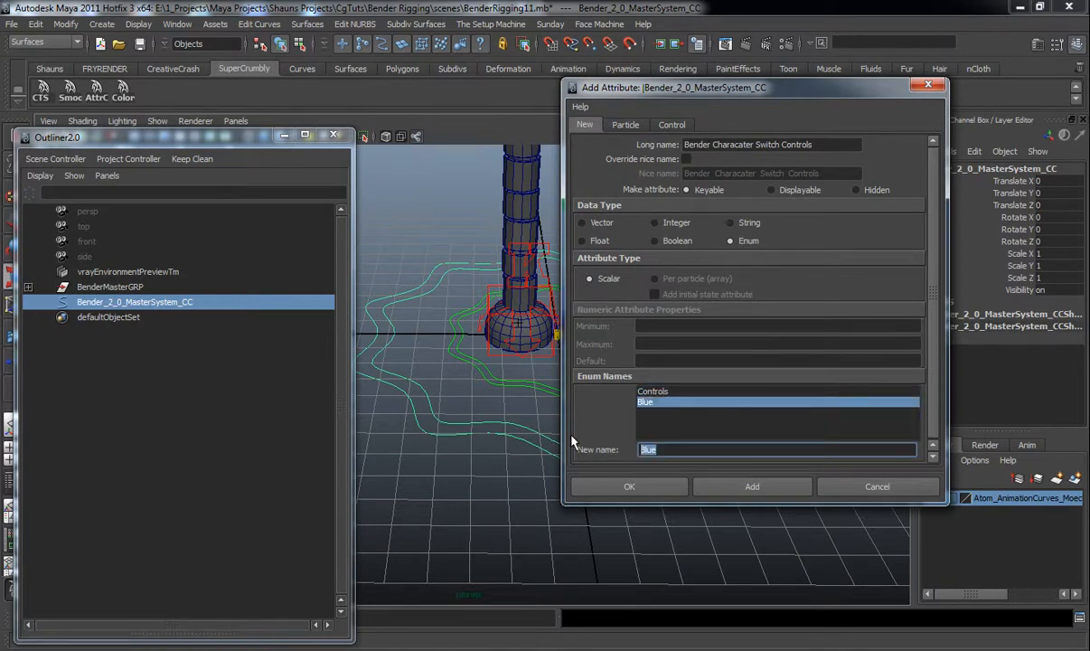
left_click(746, 486)
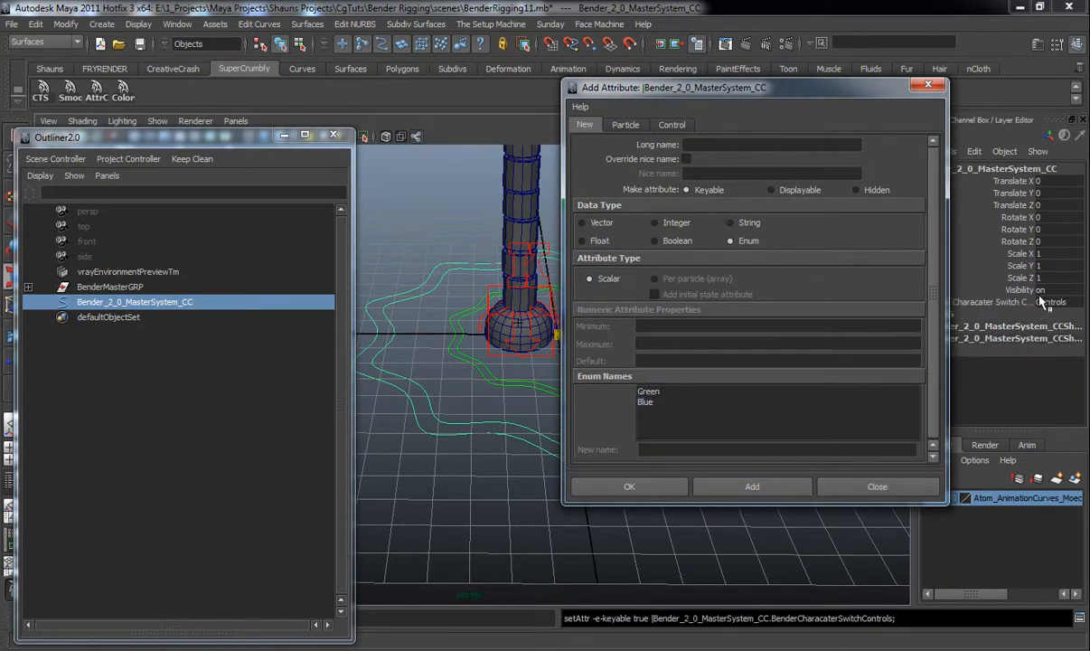
right_click(950, 283)
left_click(971, 272)
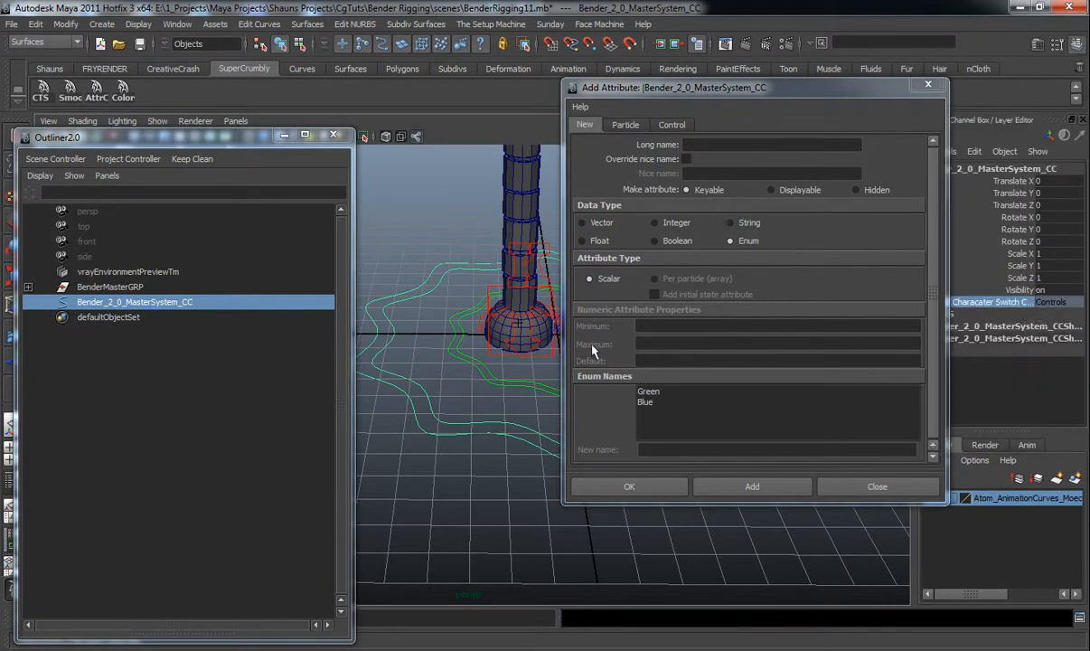
mouse_move(493, 454)
left_mouse_down("alt")
mouse_move(470, 457)
mouse_move(486, 452)
left_mouse_up("alt")
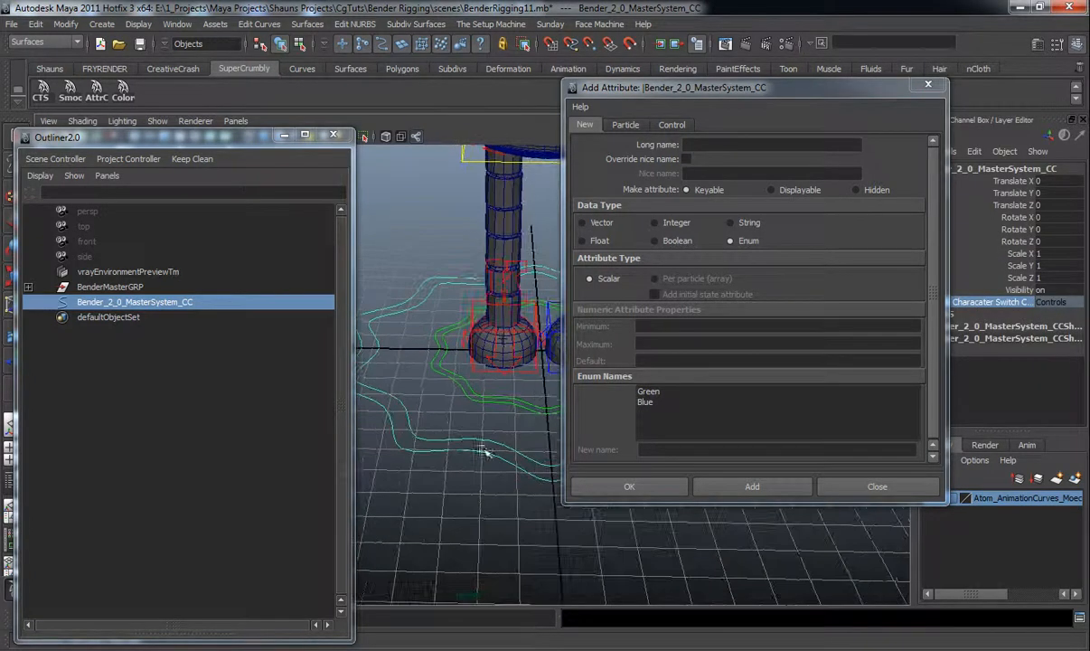
Add an enum attribute named Bender Switcher Vis with values Bender Main and Bender Ghost, then close the dialog
left_click(697, 145)
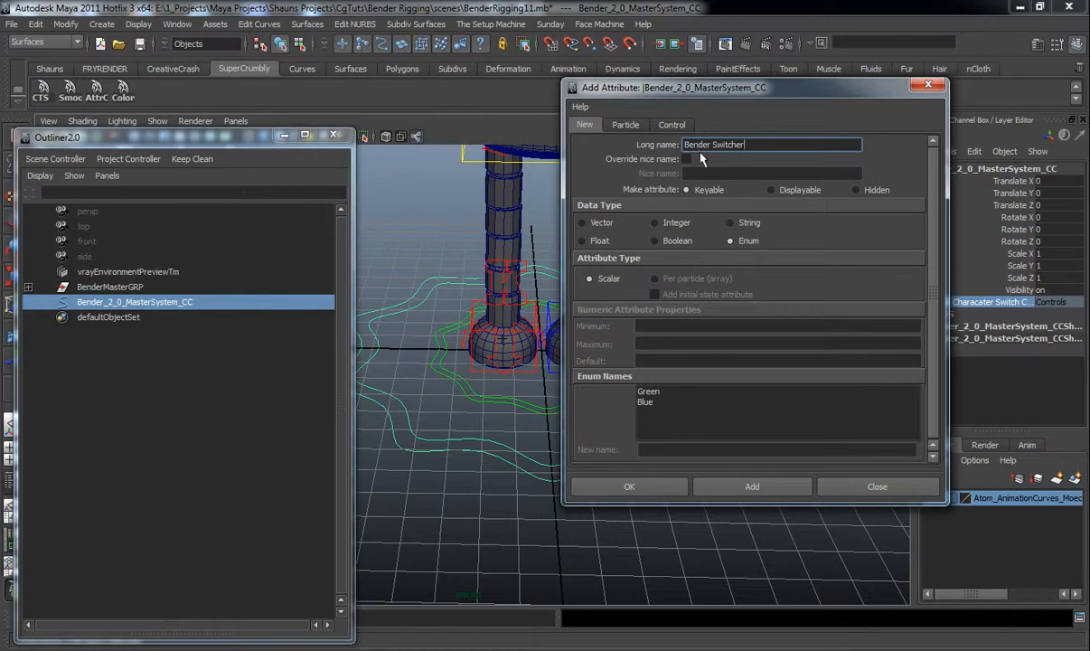
type("Bender Switcher Vis")
left_click(651, 391)
type("Bender Main")
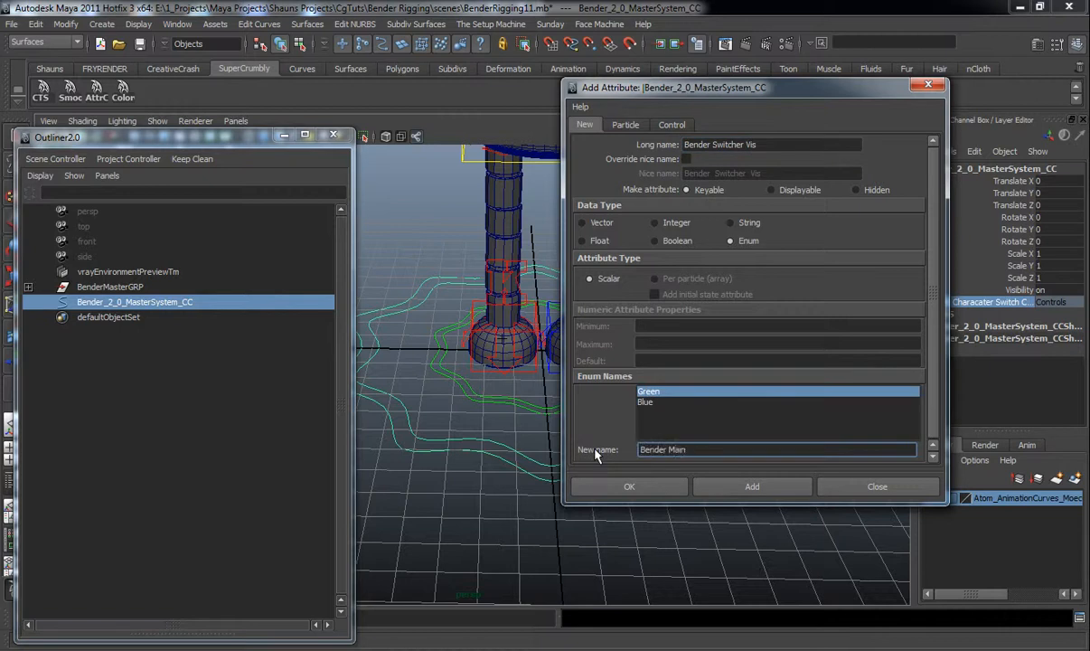
left_click(644, 402)
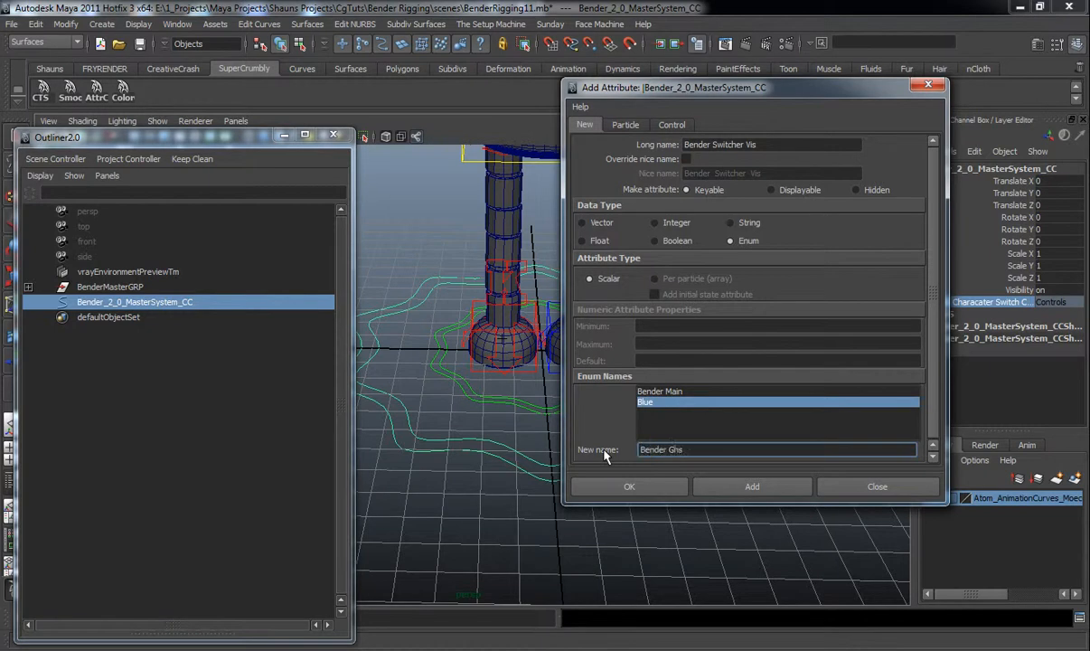
type("Bender Ghost")
left_click(751, 486)
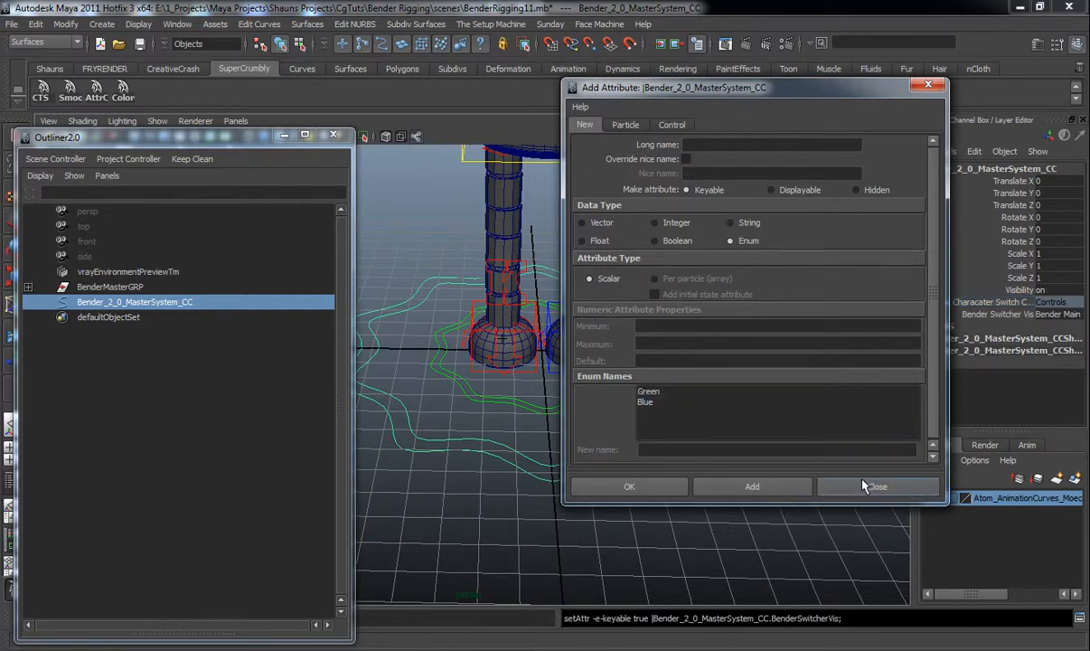
left_click(864, 491)
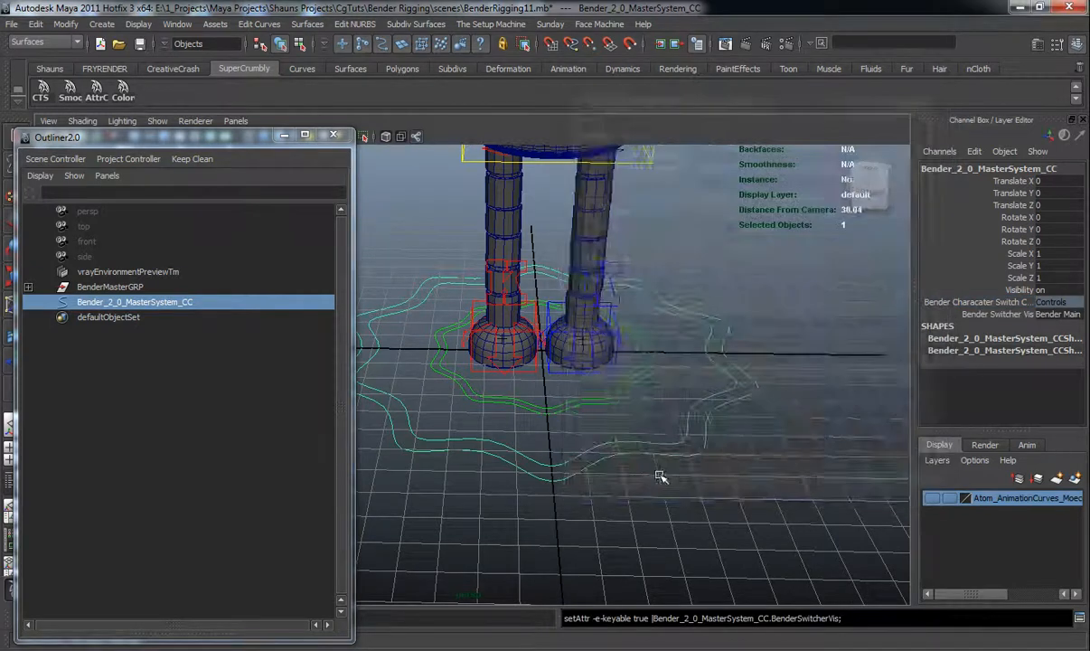
Constrain the old grey master controller to the new master controller with parent and scale constraints
left_click_drag(661, 477, 612, 464, "alt")
right_click_drag(612, 464, 581, 439, "alt")
left_click_drag(582, 439, 560, 455, "alt")
left_click(574, 494)
left_click_drag(551, 468, 511, 490, "alt")
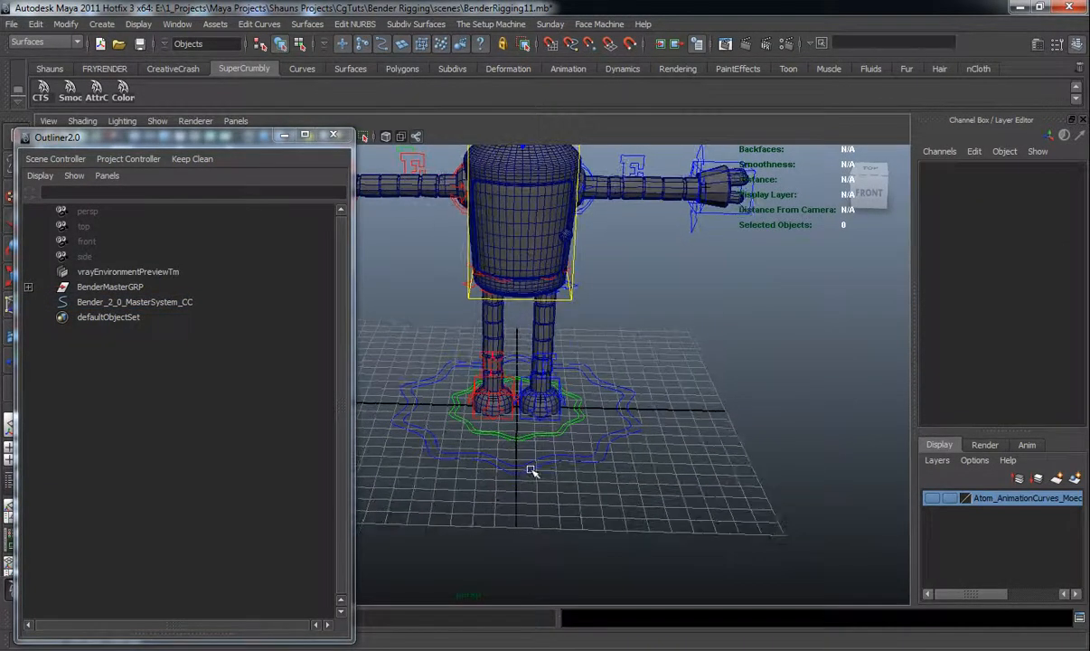
left_click(531, 470)
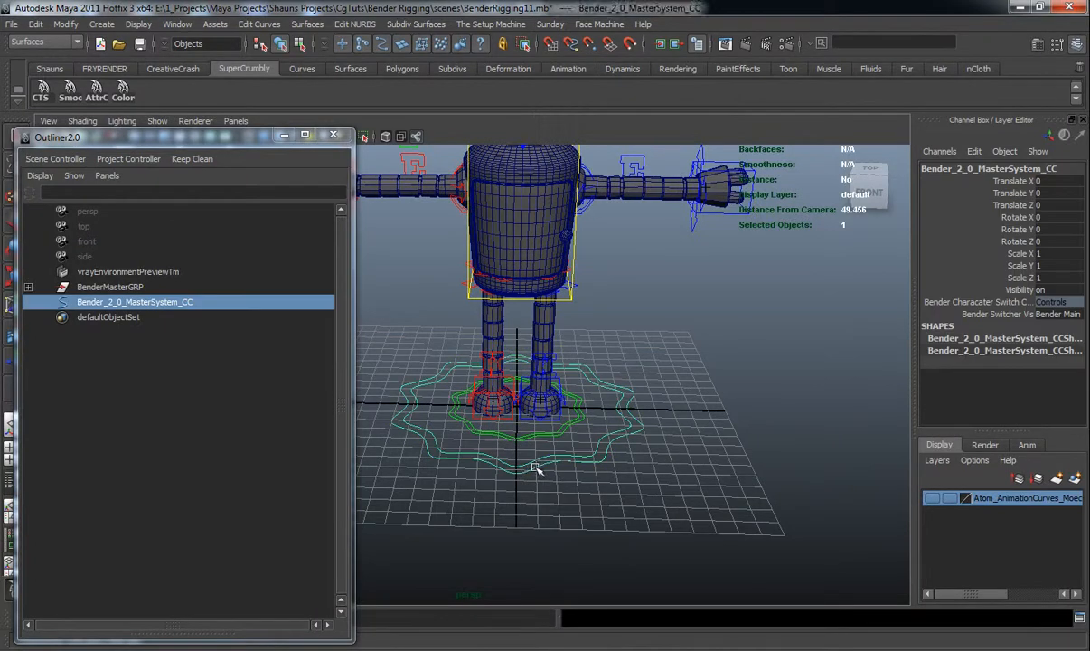
left_click_drag(536, 468, 520, 487, "alt")
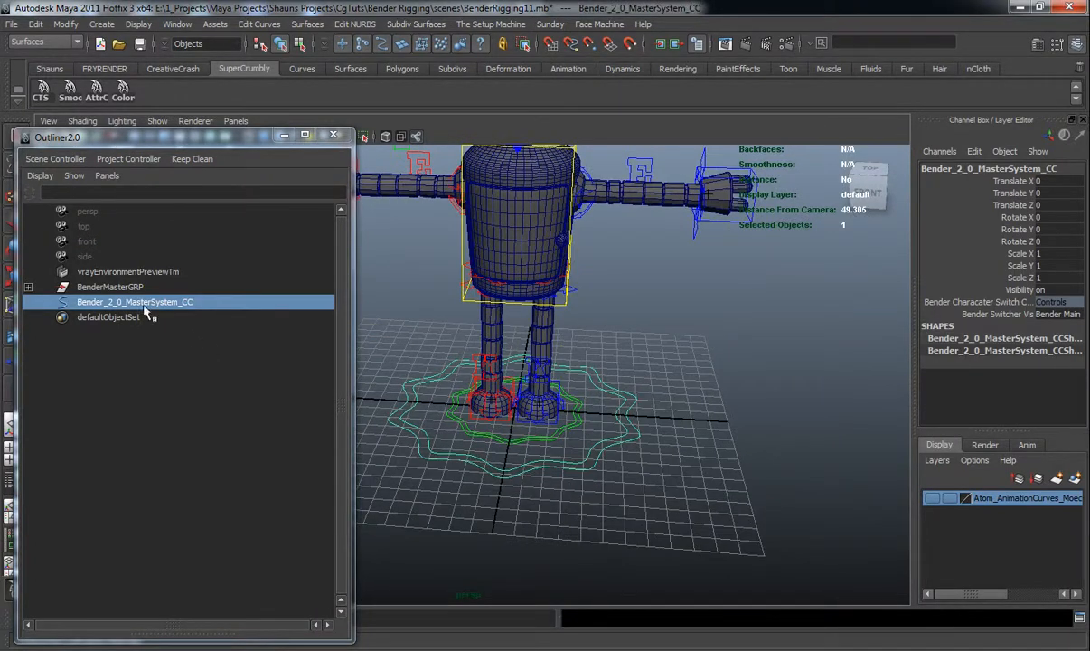
left_click(511, 449, "shift")
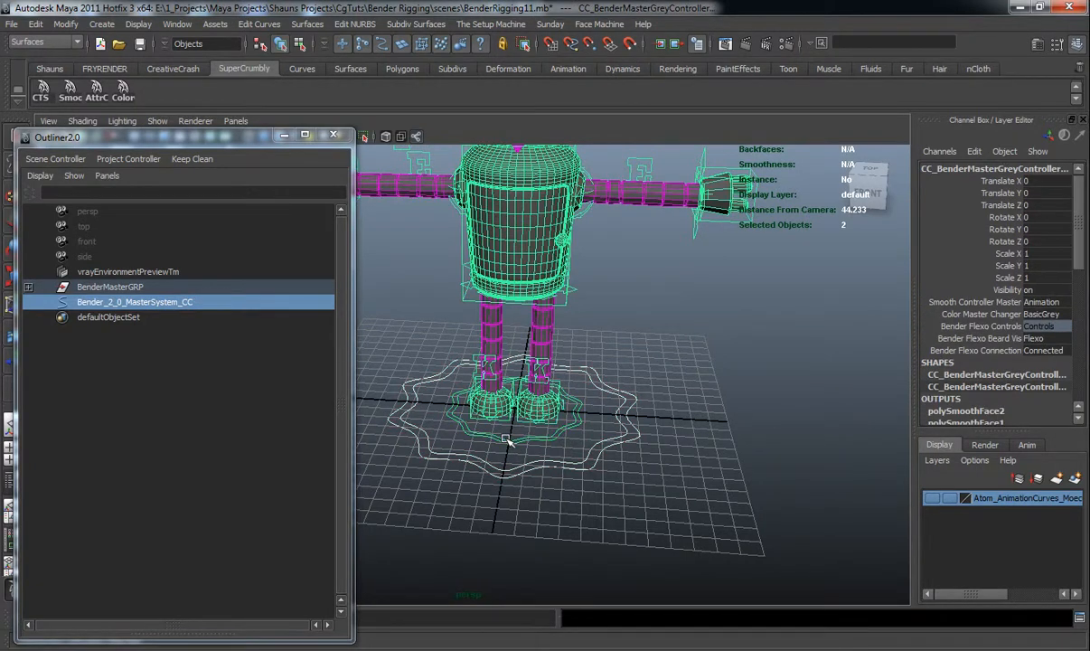
key("F2")
left_click(567, 27)
left_click(583, 108)
left_click(579, 26)
left_click(583, 92)
Select the new master controller in the Outliner and undo the last scale
left_click(624, 475)
left_click(134, 302)
key("f")
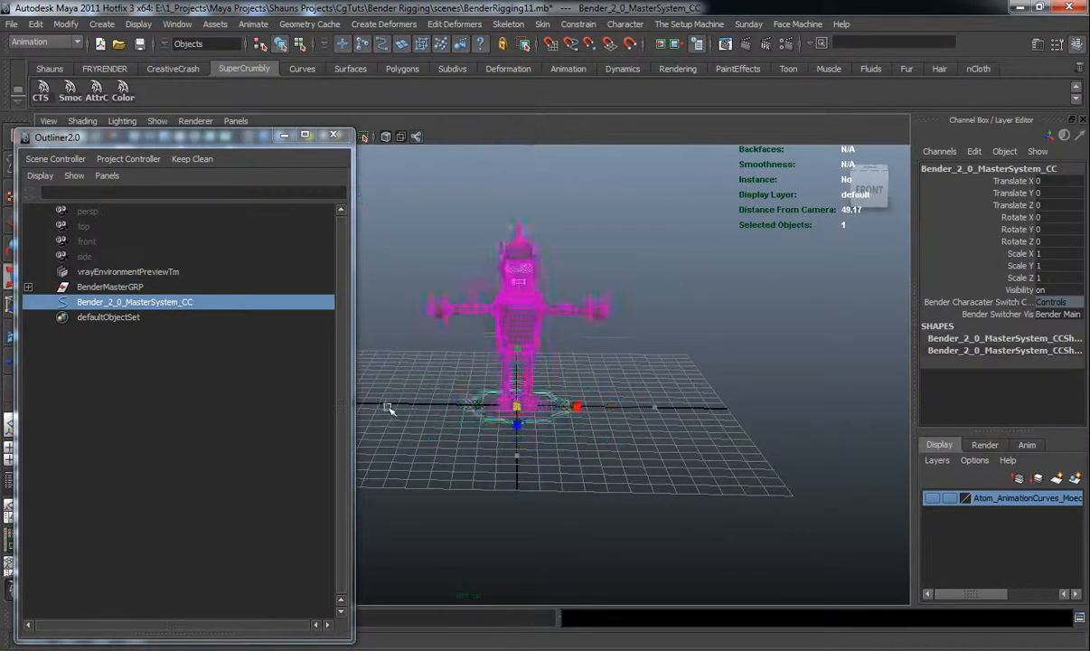
key("ctrl+z")
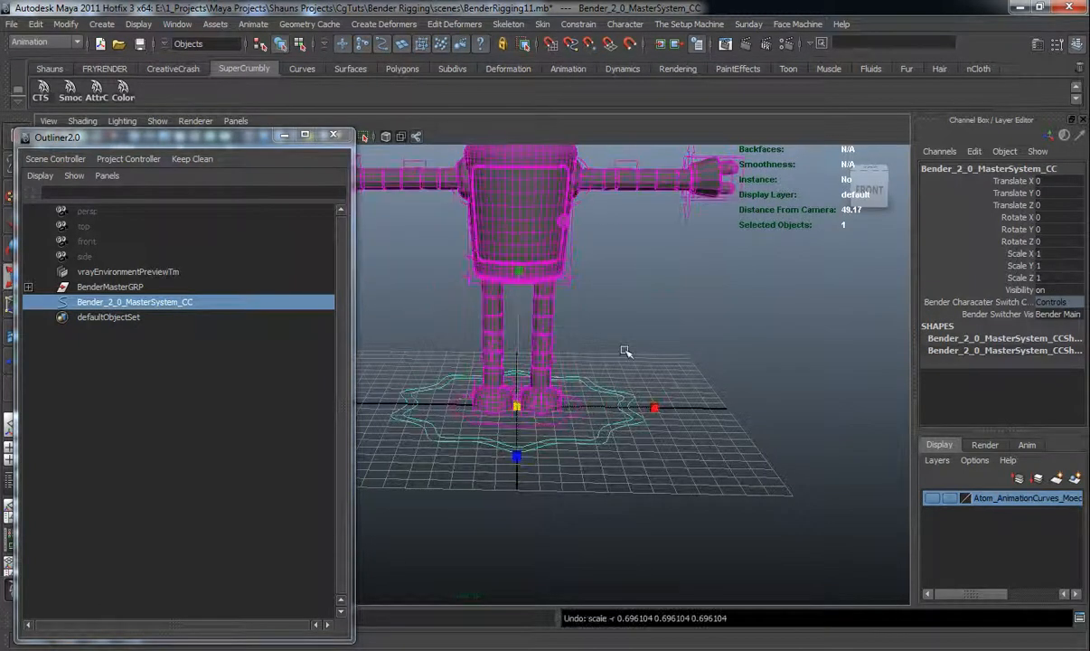
left_click(647, 292)
middle_click_drag(647, 292, 647, 389, "alt")
scroll(647, 389, "up", 4)
left_click_drag(647, 389, 577, 389, "alt")
middle_click_drag(577, 390, 568, 453, "alt")
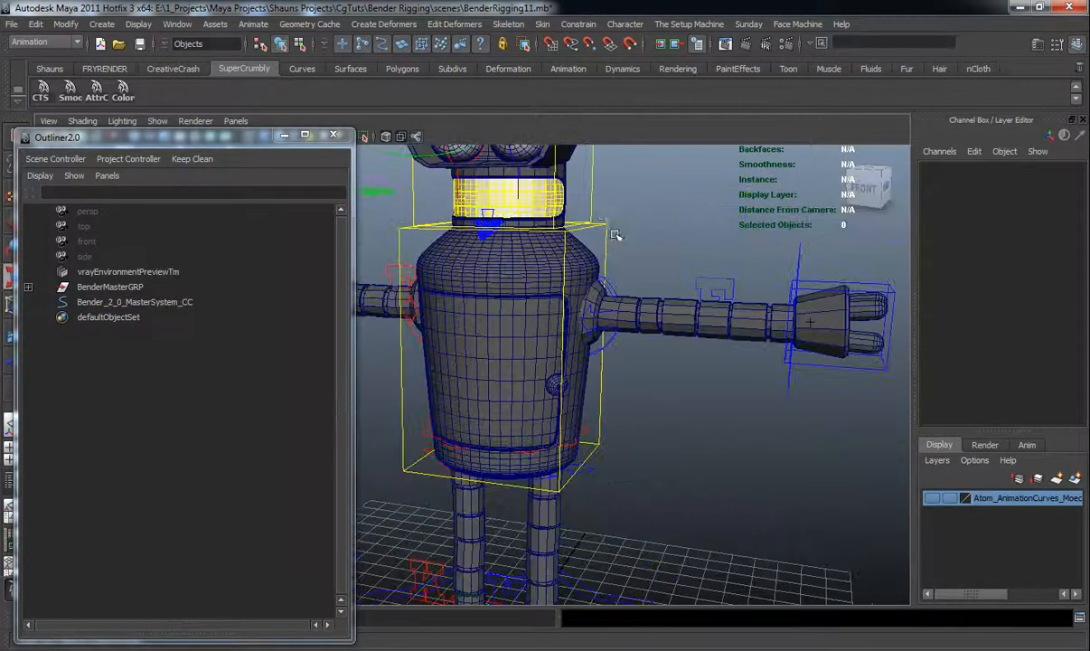
Test the master controller's influence by moving it, then undo the test move
left_click(558, 194)
left_click(1044, 315)
left_click(1044, 330)
middle_click_drag(800, 359, 895, 143, "alt")
right_click_drag(894, 143, 613, 419, "alt")
left_click(611, 439)
left_click_drag(613, 440, 623, 457, "alt")
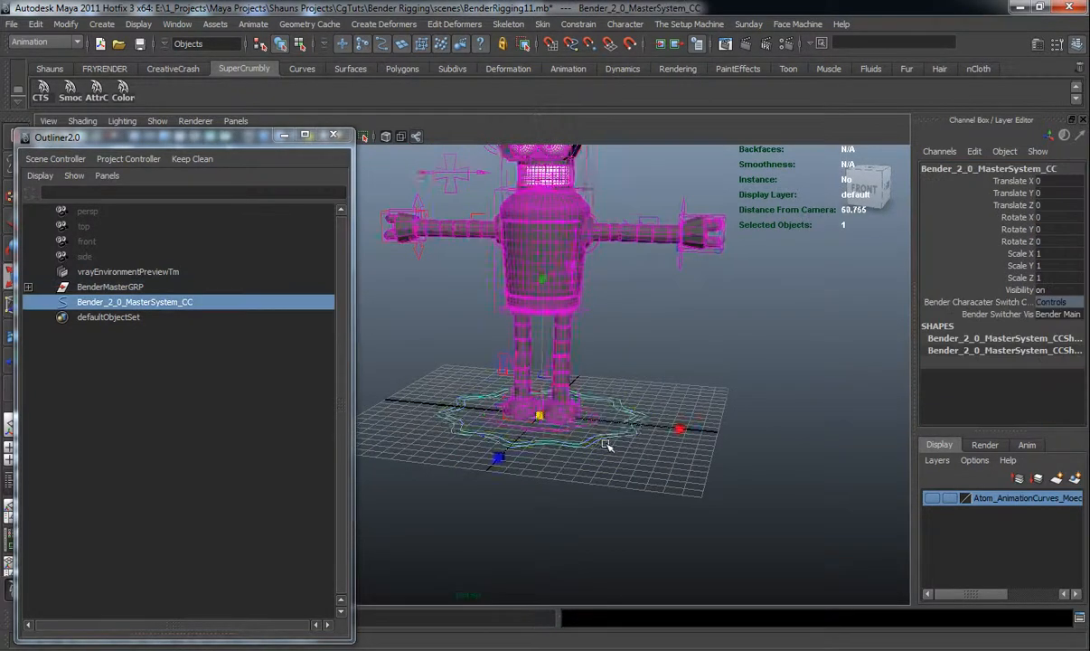
middle_click_drag(622, 457, 616, 513, "alt")
left_click_drag(533, 472, 594, 479)
key("ctrl+z")
left_click(642, 391)
left_click_drag(643, 391, 605, 419, "alt")
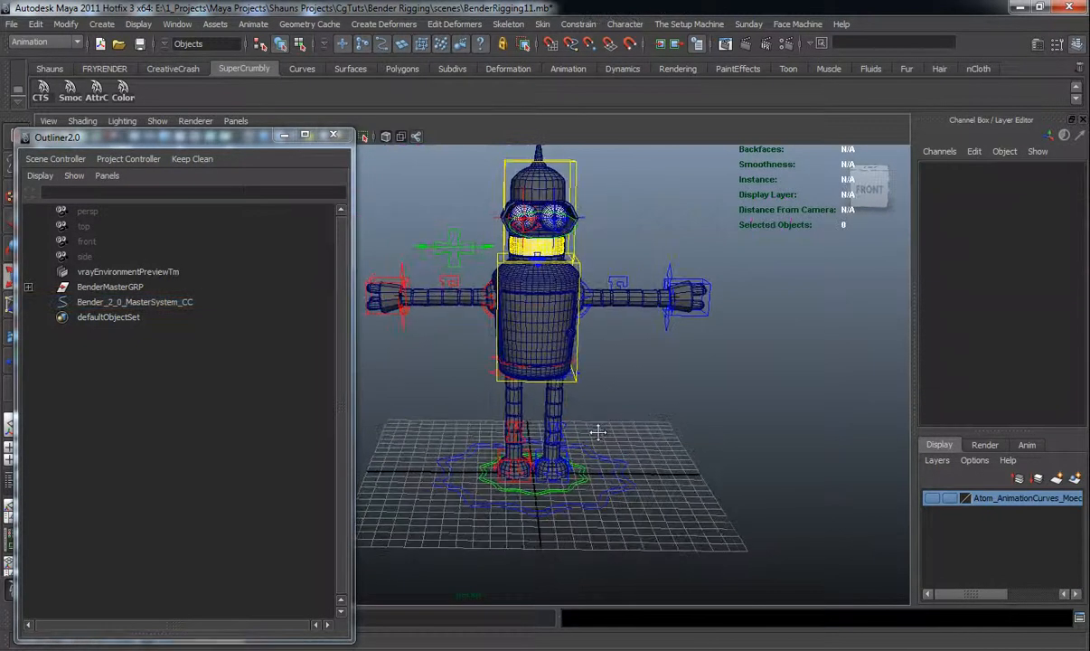
middle_click_drag(606, 419, 600, 438, "alt")
left_click(614, 508)
left_click_drag(615, 509, 607, 499, "alt")
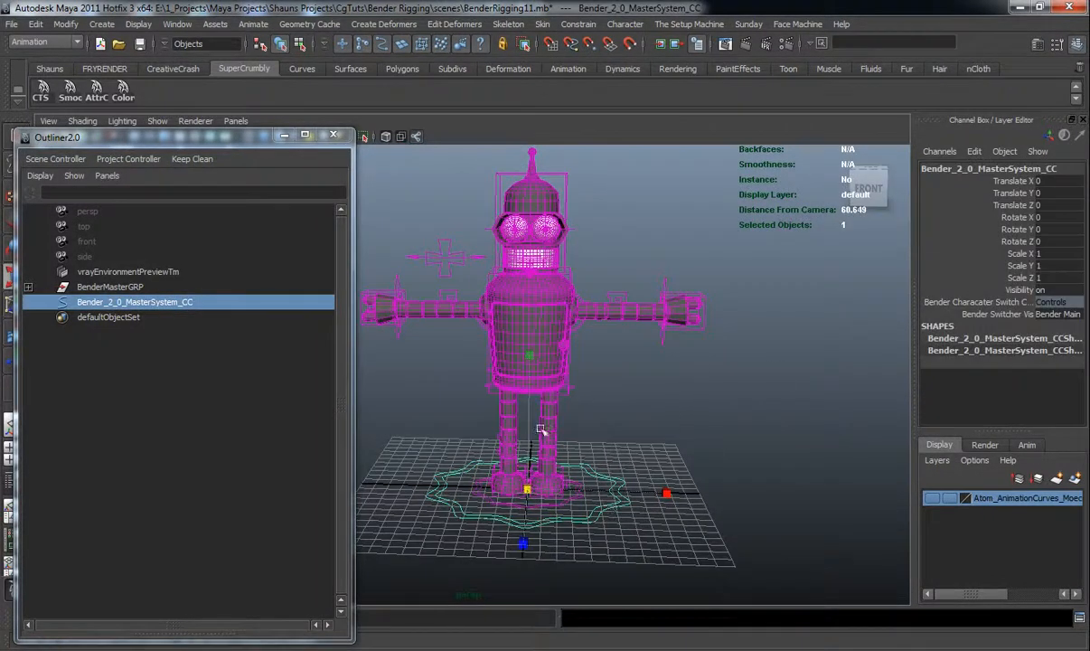
Add an enum attribute named benderConnection with values Connected and Free to the master controller, then close the dialog
left_click(64, 24)
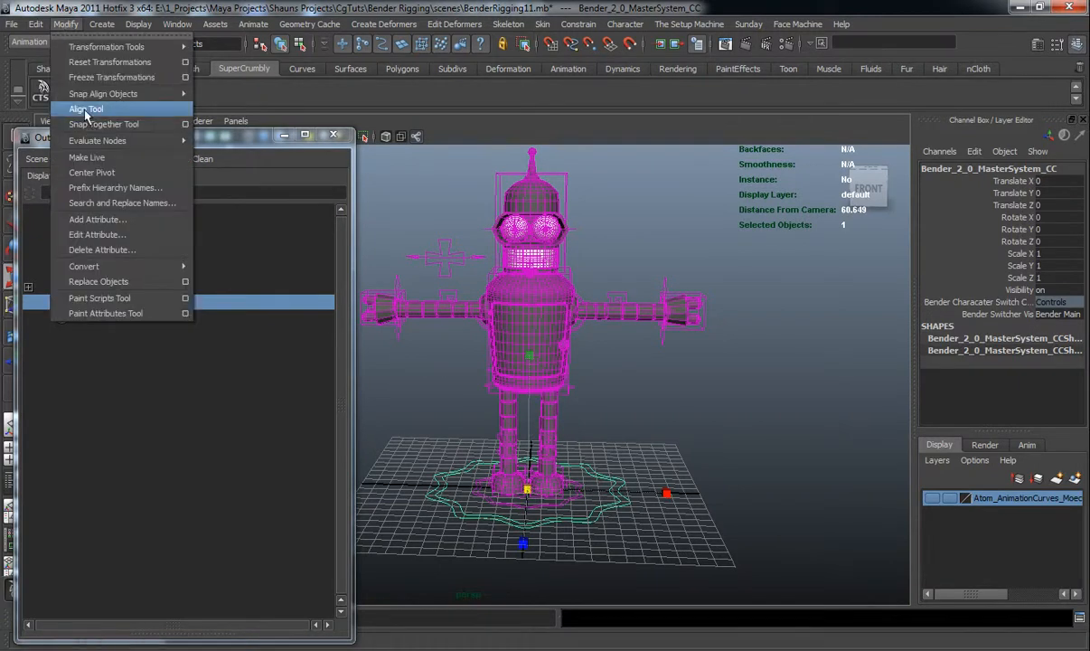
left_click(74, 214)
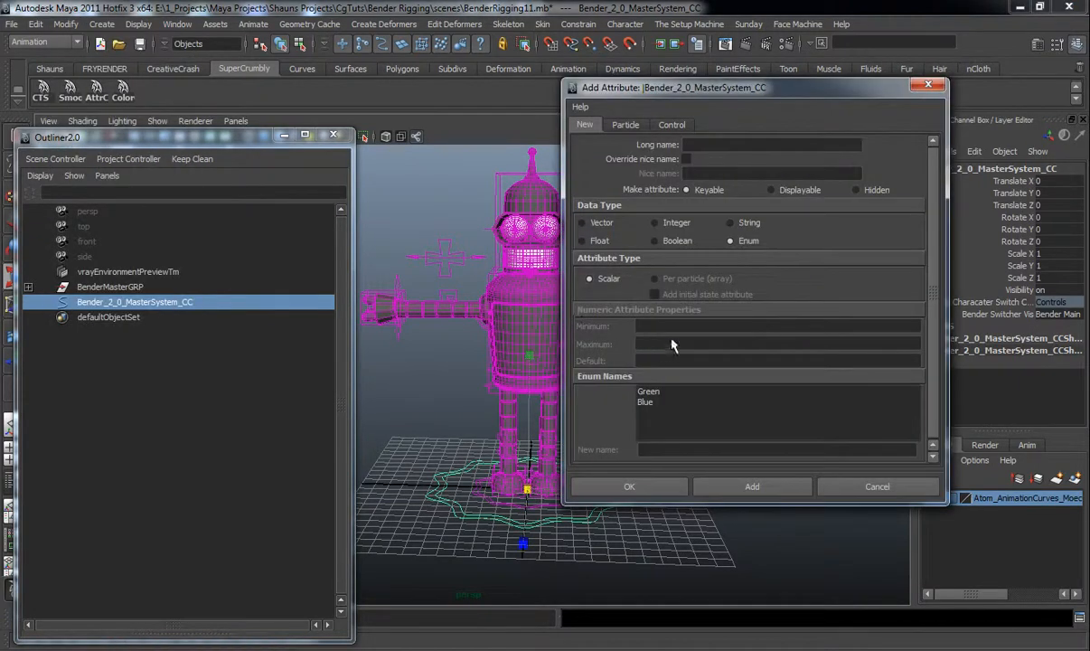
left_click(711, 144)
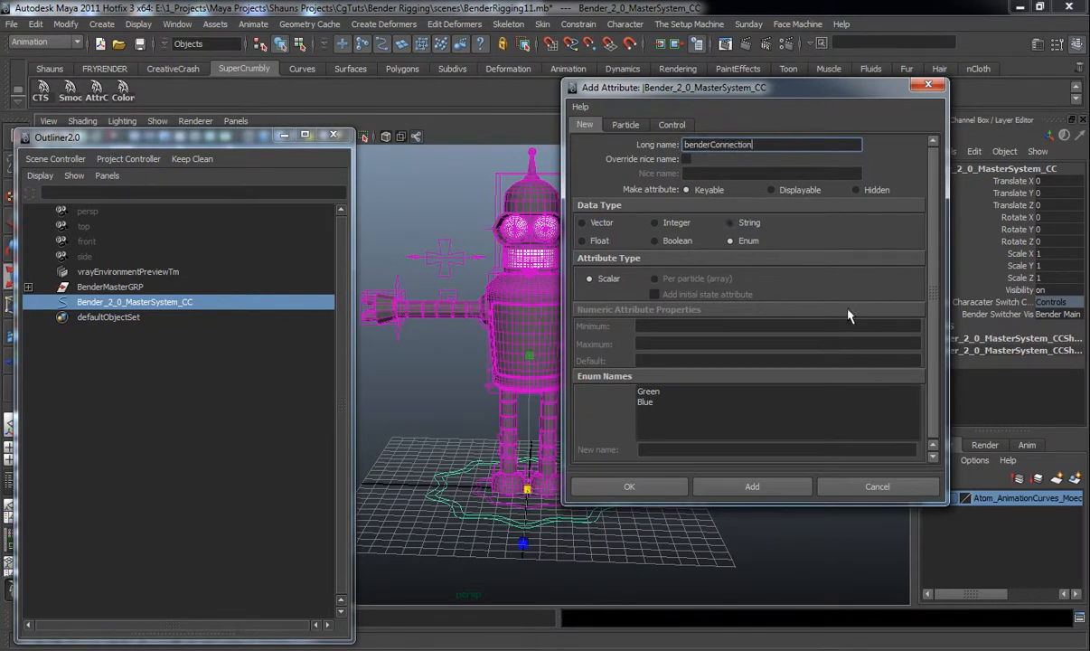
left_click(1048, 314)
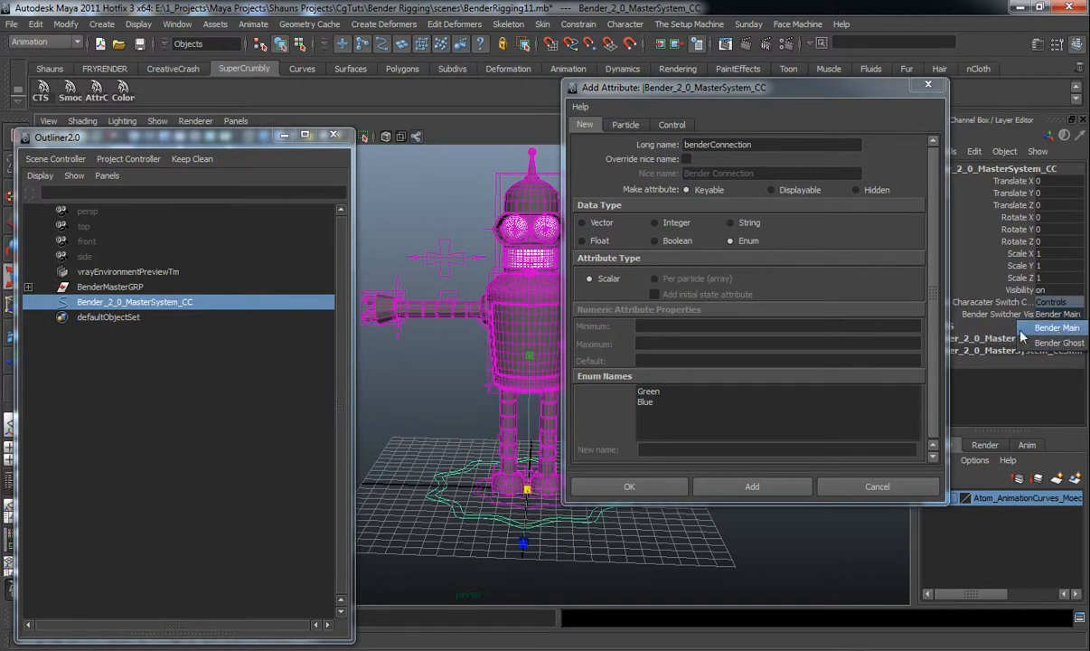
left_click(653, 392)
left_click_drag(680, 448, 557, 442)
type("C")
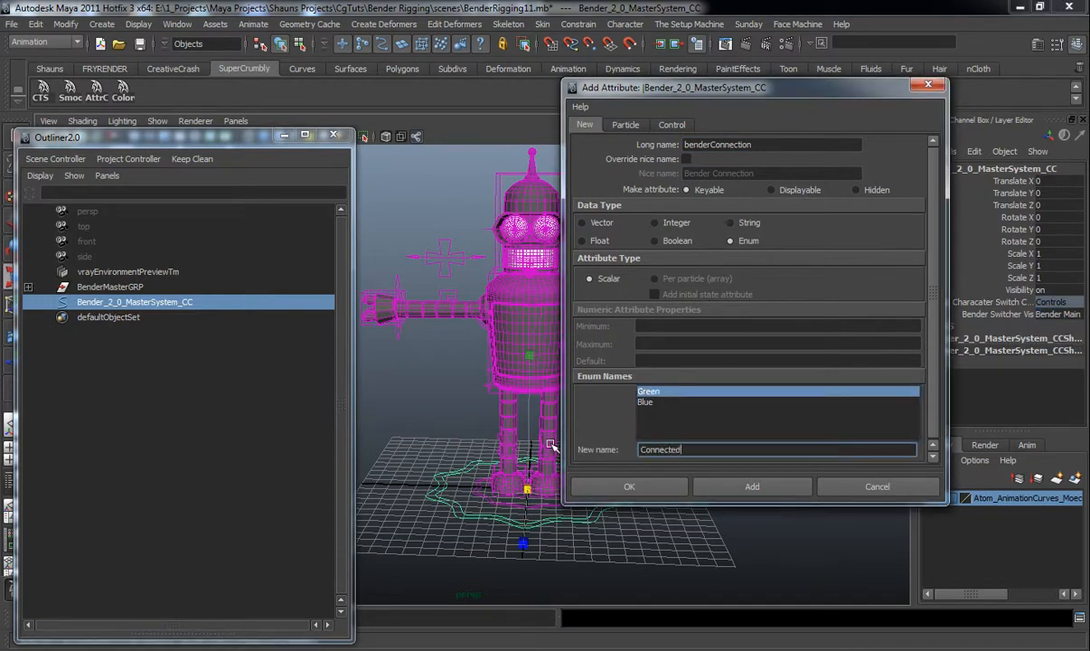
type("onnected")
key("Return")
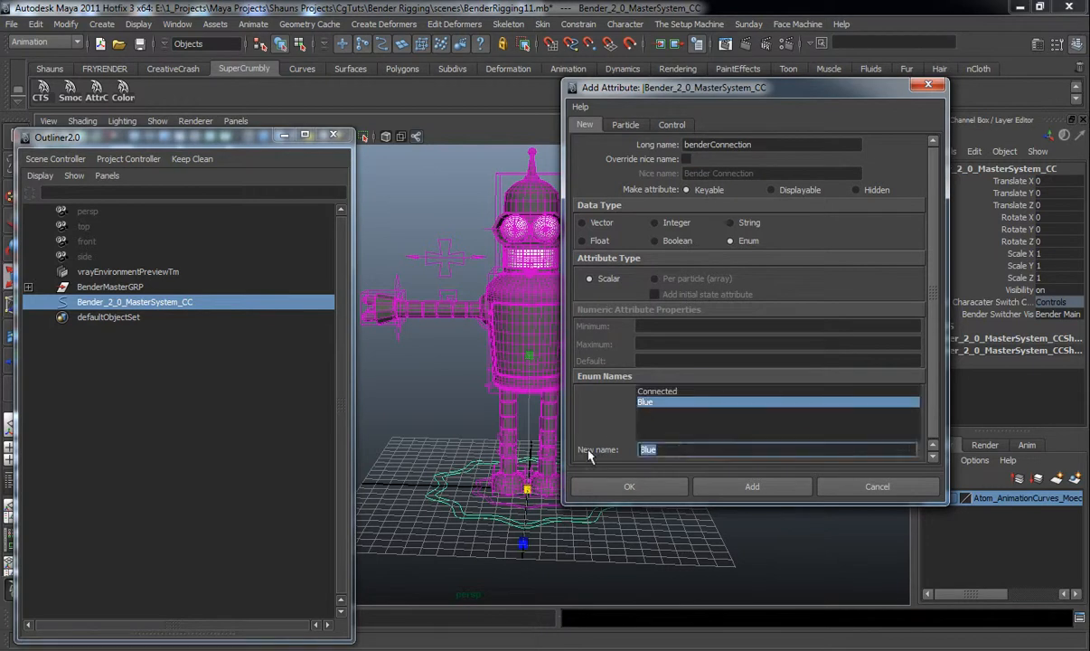
left_click(754, 488)
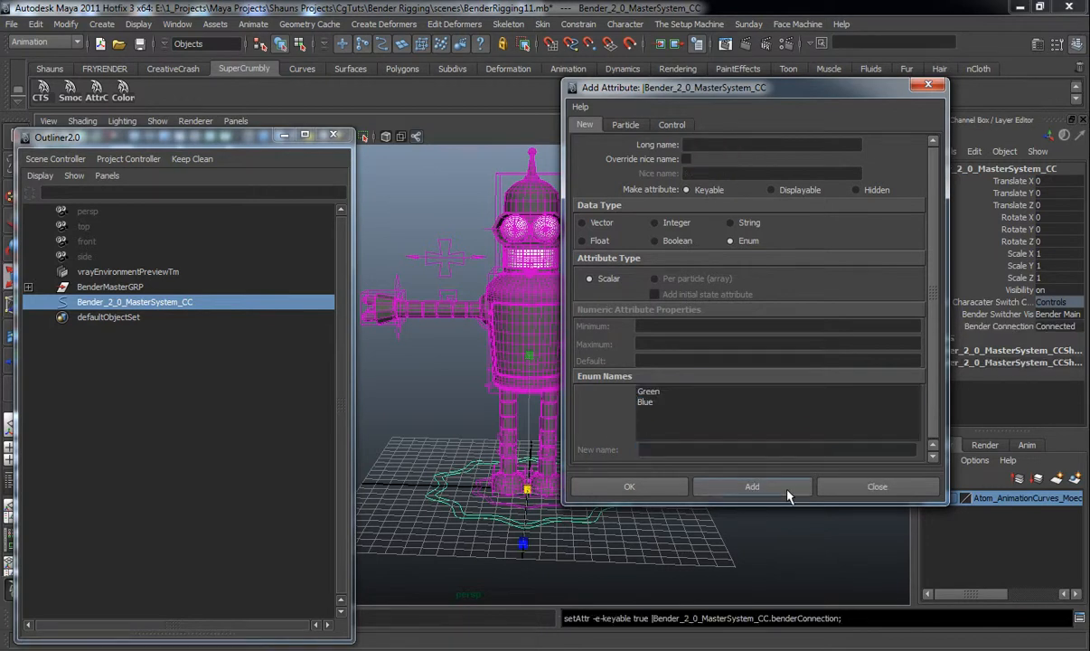
left_click(868, 488)
Open the Set Driven Key editor, loading the master controller as driver and BenderMasterGRP as driven
left_click(657, 552)
left_click_drag(657, 552, 622, 479, "alt")
left_click(620, 477)
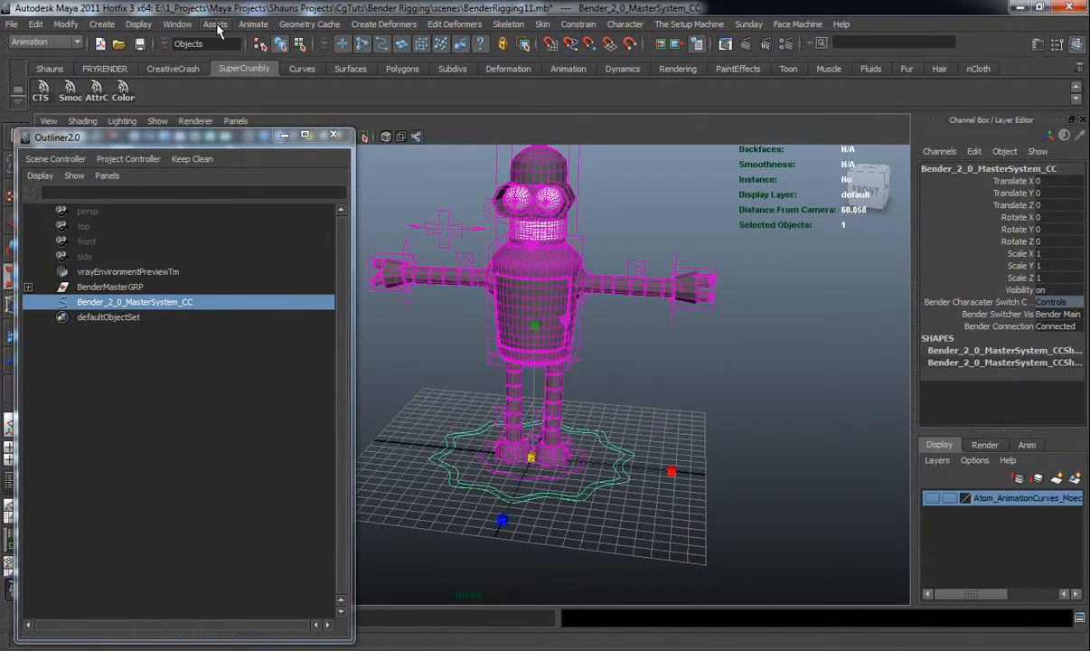
left_click(251, 24)
mouse_move(292, 91)
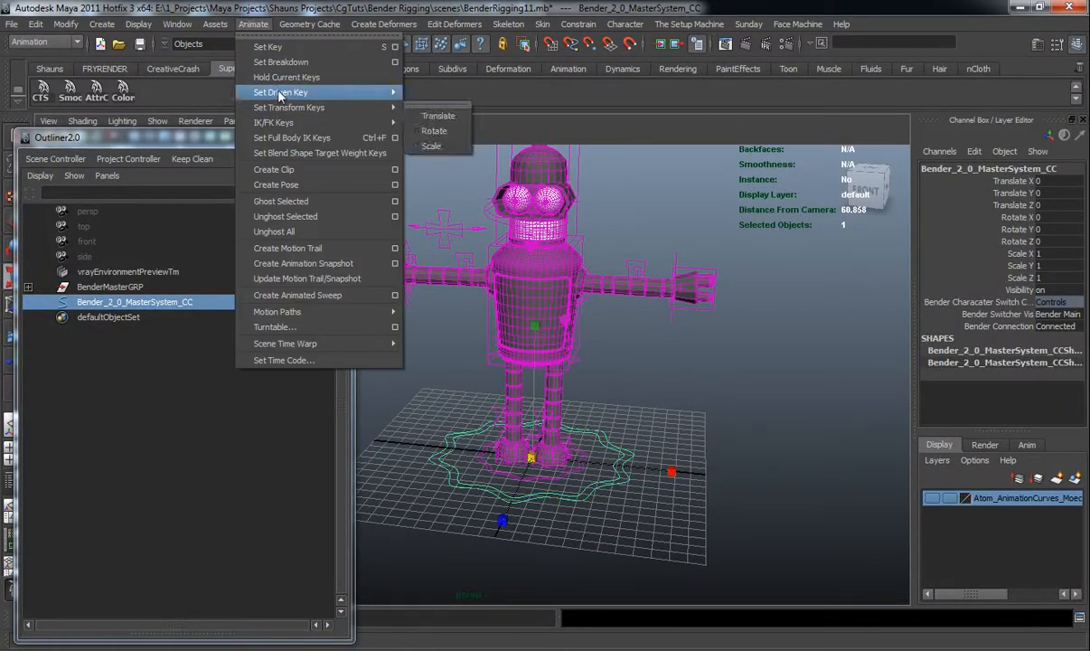
left_click(431, 101)
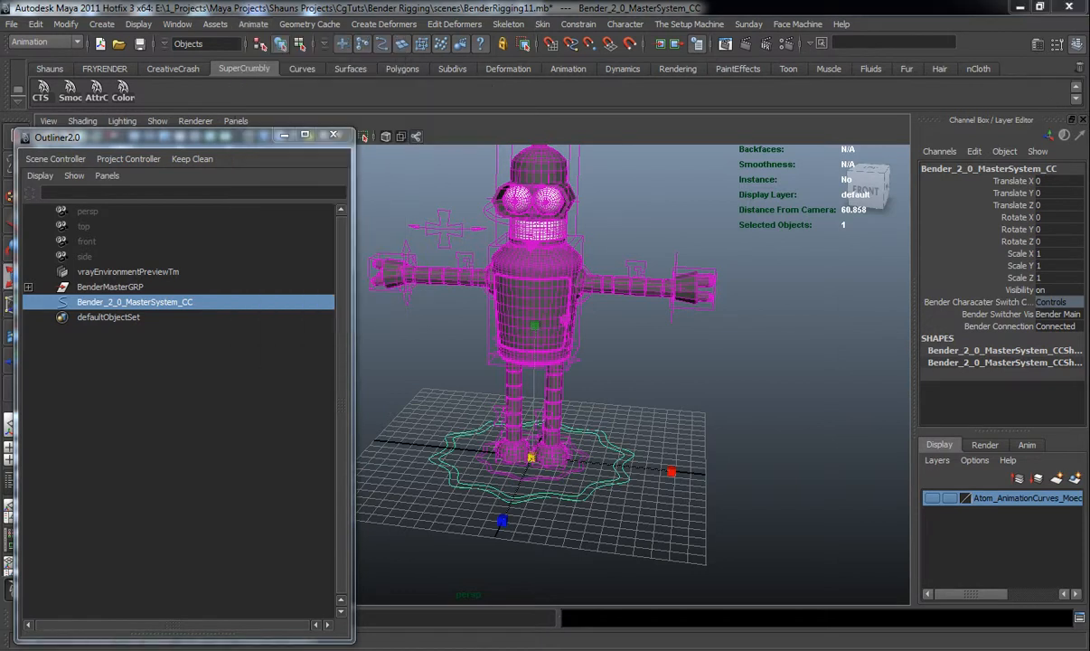
left_click_drag(788, 72, 778, 51)
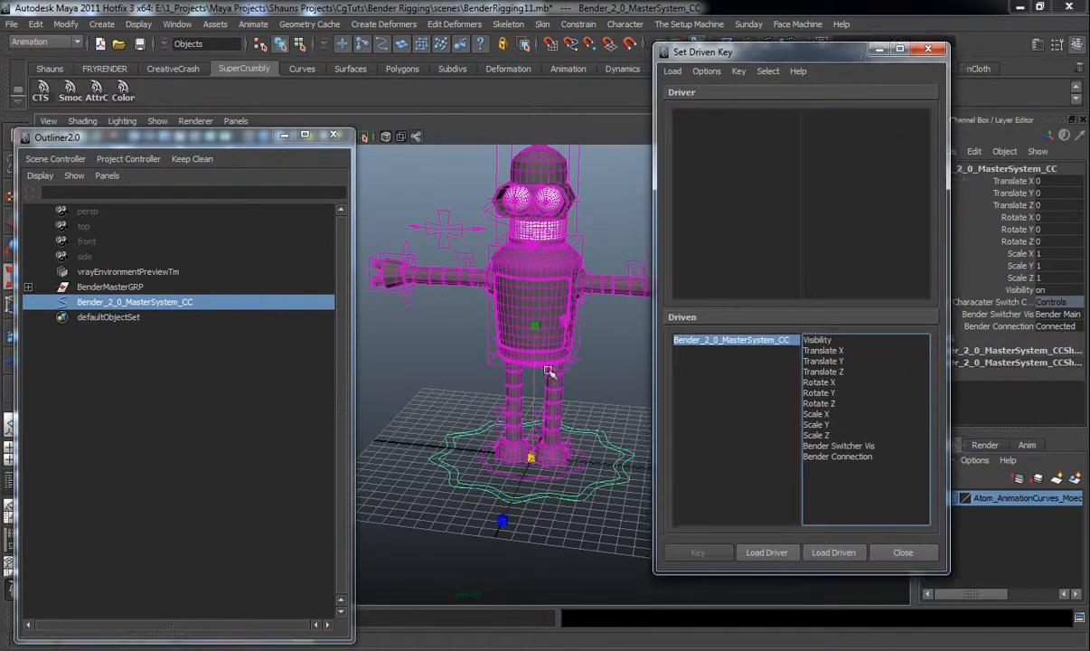
middle_click_drag(502, 407, 485, 400, "alt")
left_click(766, 552)
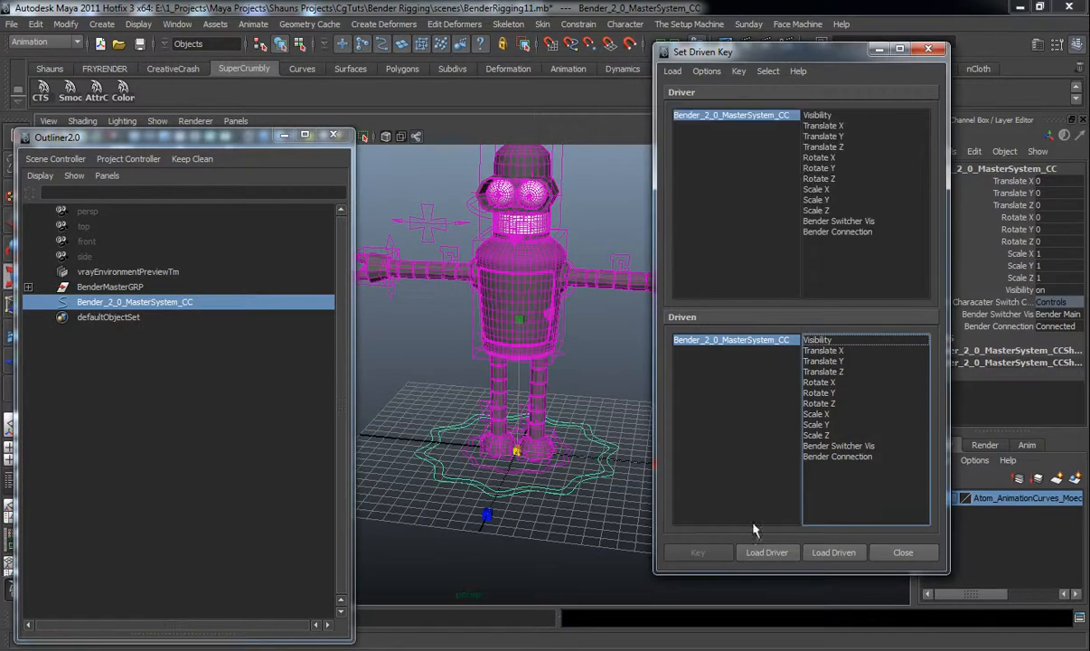
left_click(108, 288)
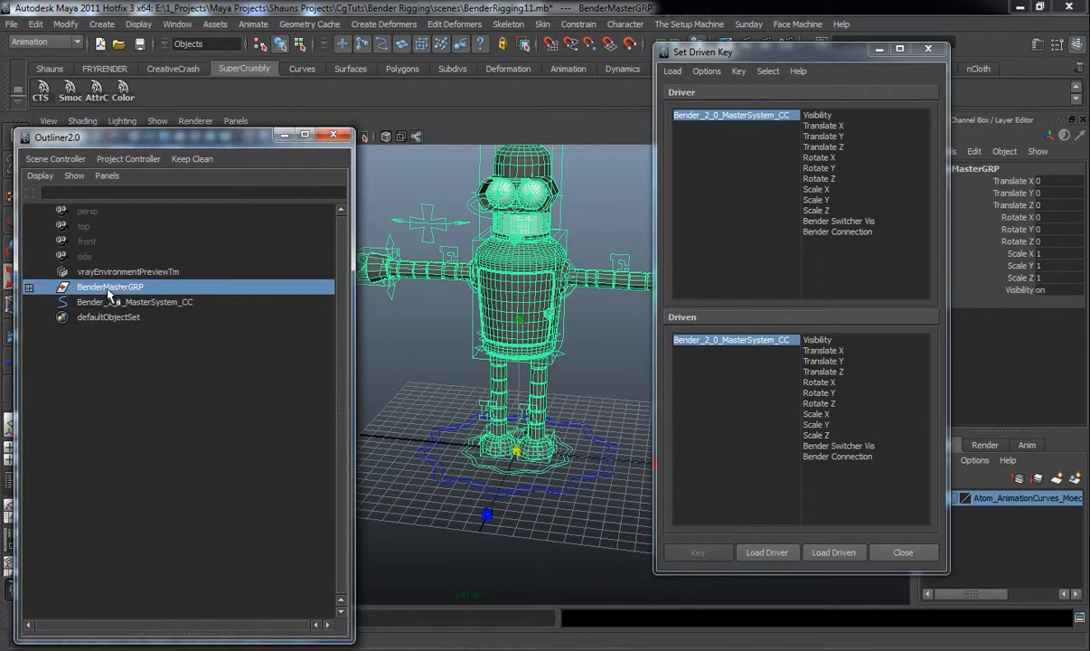
left_click(833, 552)
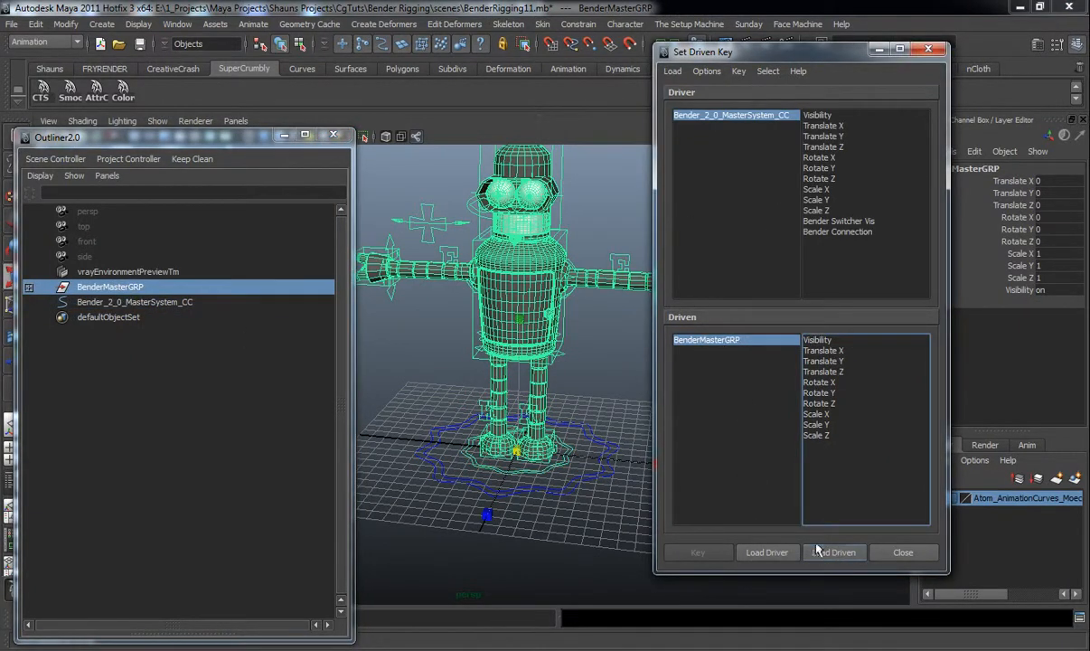
Set a driven key linking the master controller's Bender Switcher Vis at Bender Main to BenderMasterGRP's Visibility on
left_click(837, 222)
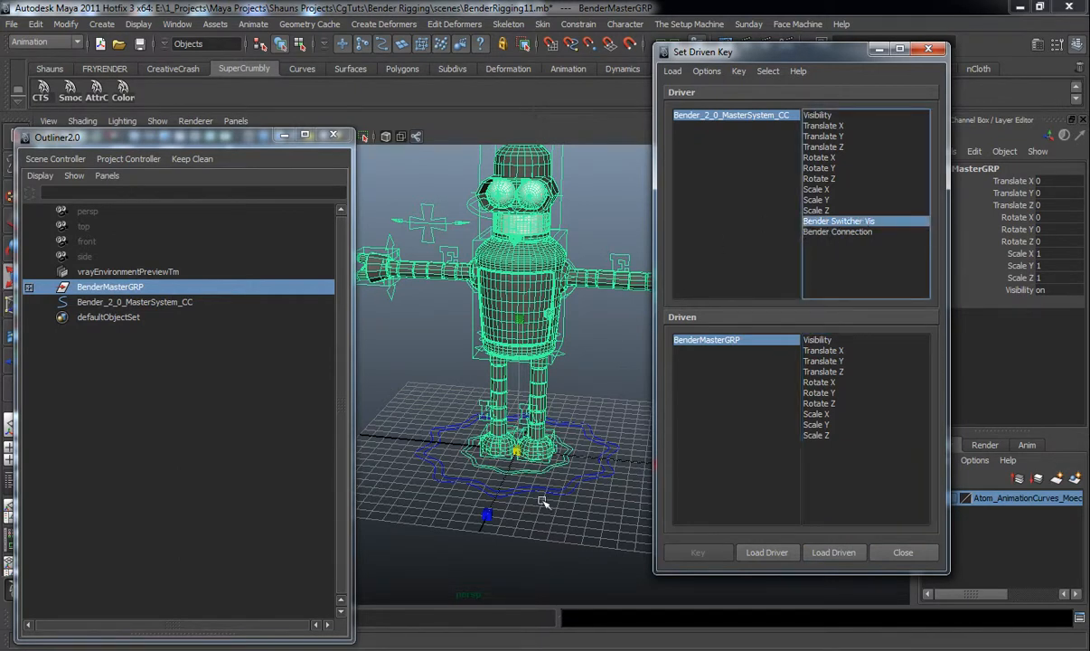
left_click(540, 460)
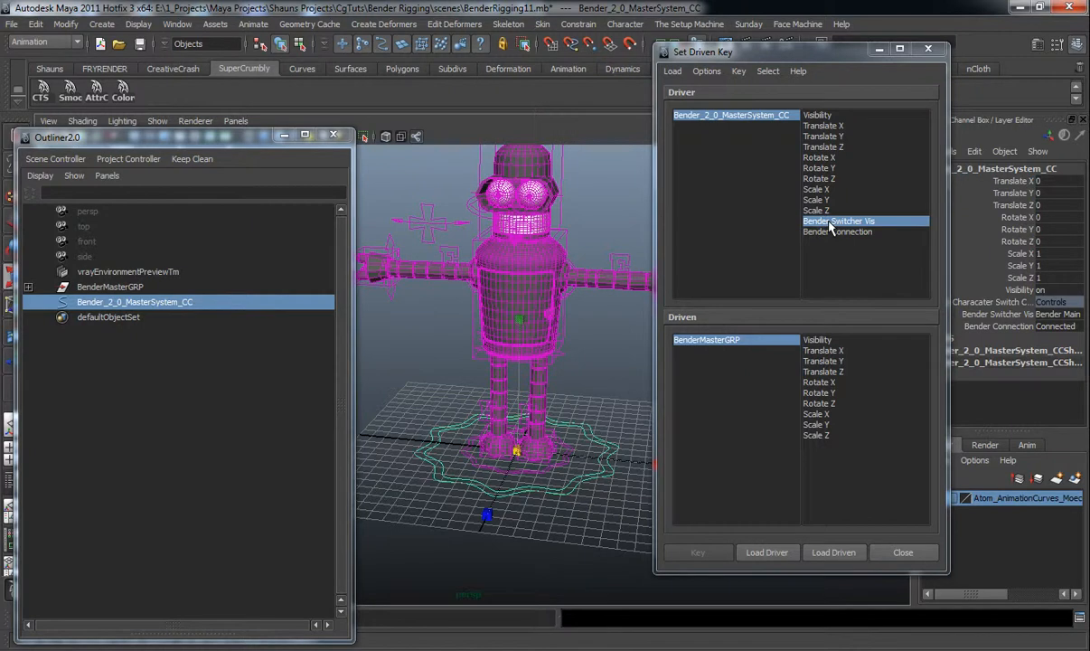
left_click(814, 341)
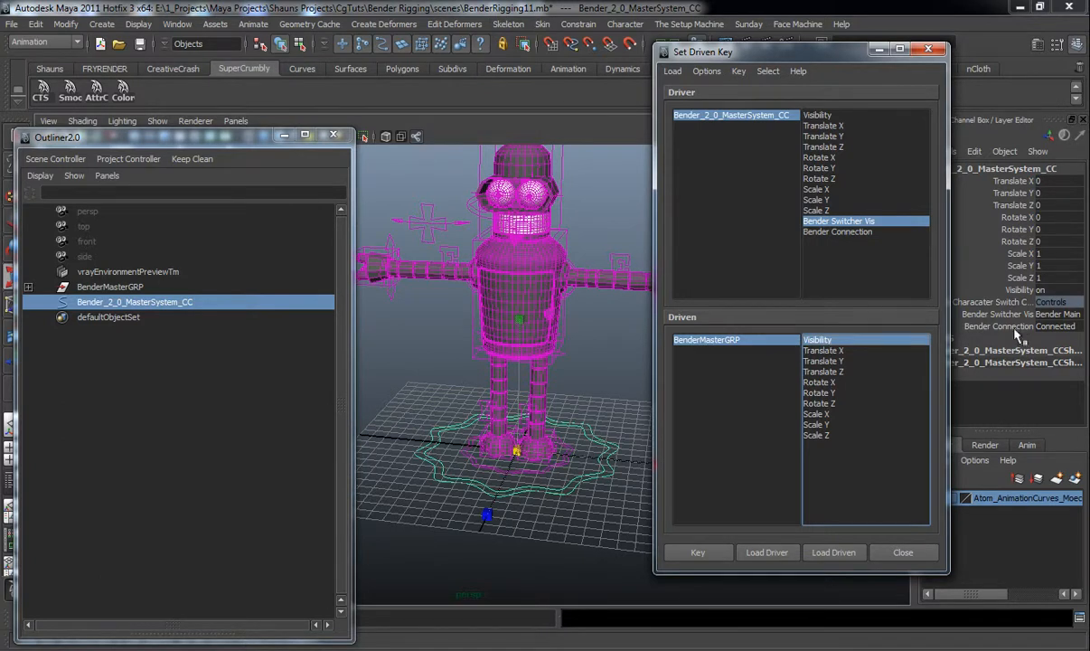
left_click(1057, 325)
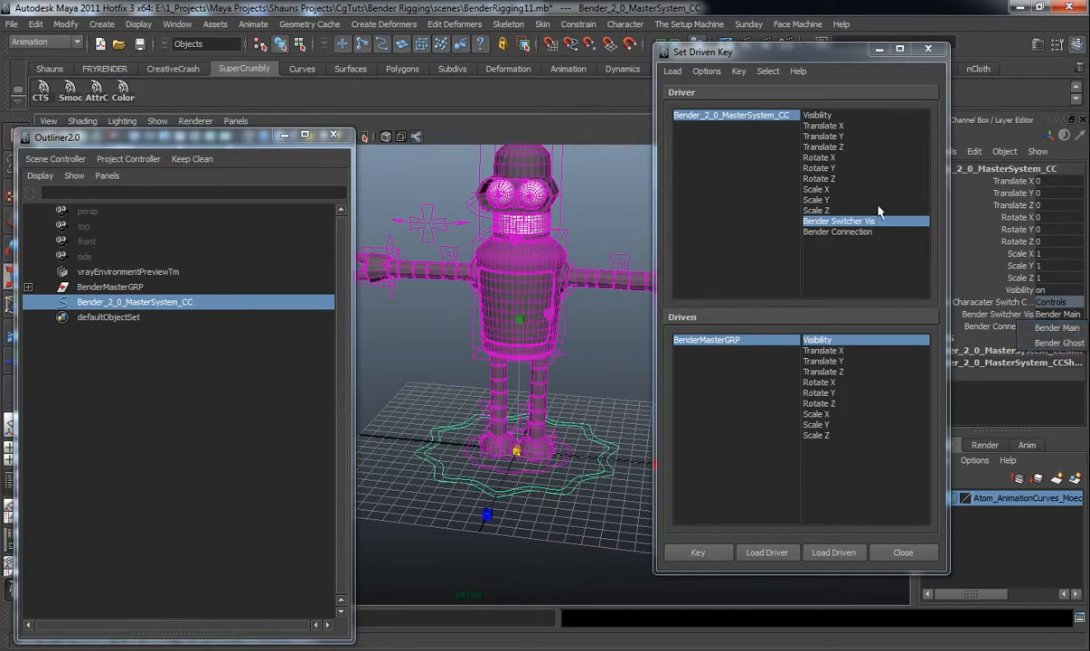
left_click(849, 224)
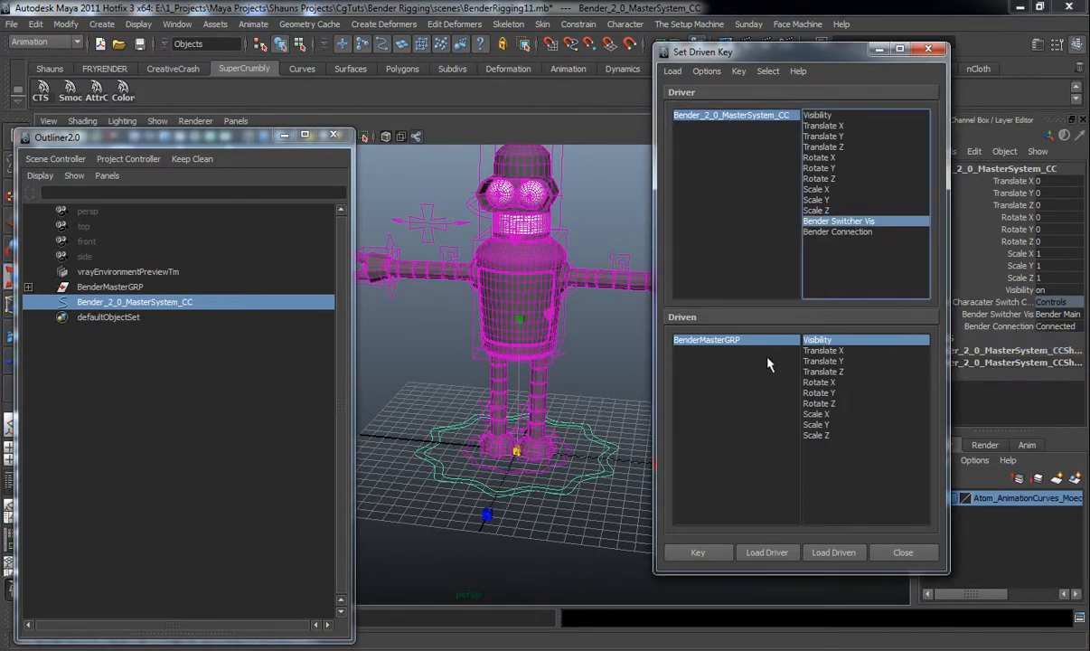
left_click(703, 553)
Set Bender Switcher Vis to Bender Ghost and BenderMasterGRP's Visibility to 0, then key the pair
left_click(722, 124)
left_click(839, 224)
left_click(1052, 313)
left_click(1059, 326)
left_click(701, 340)
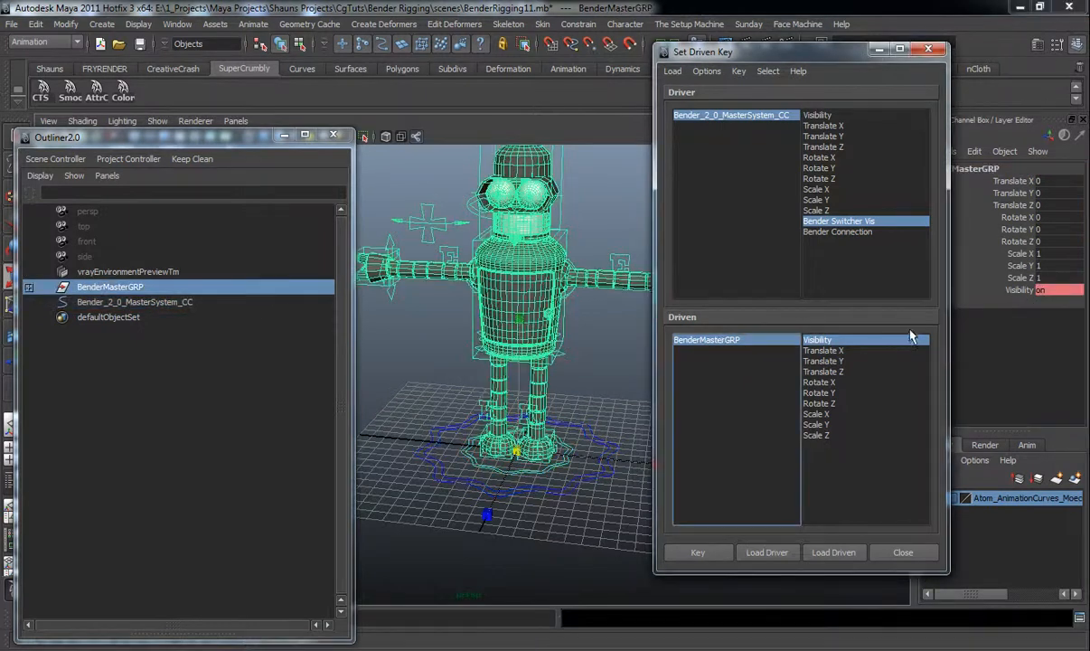
left_click(1056, 291)
type("0")
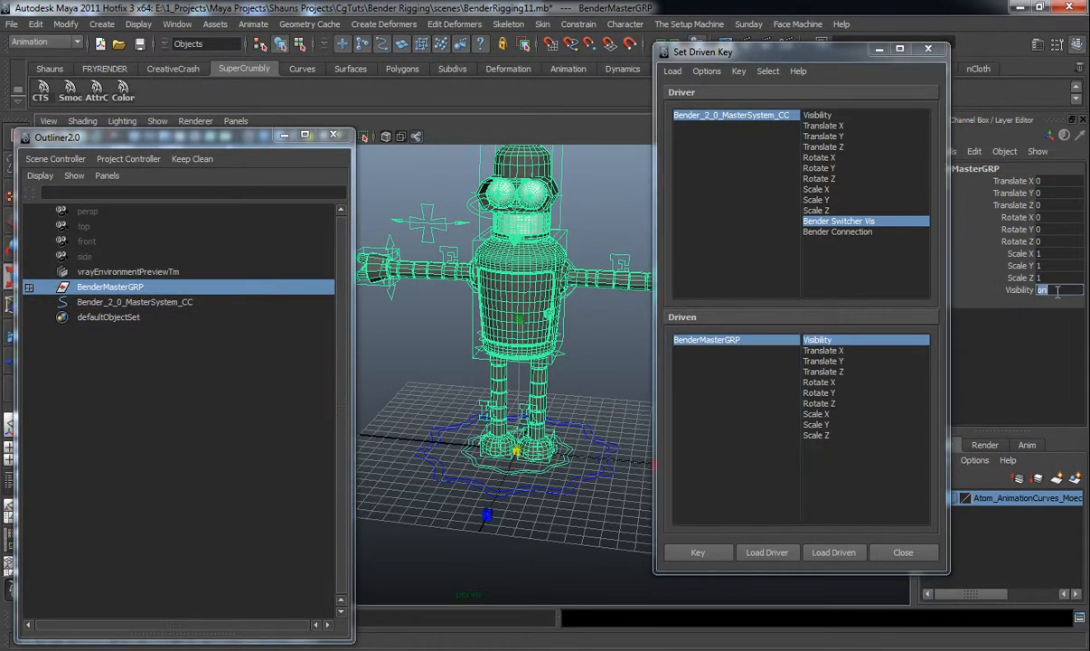
key("Return")
left_click(697, 552)
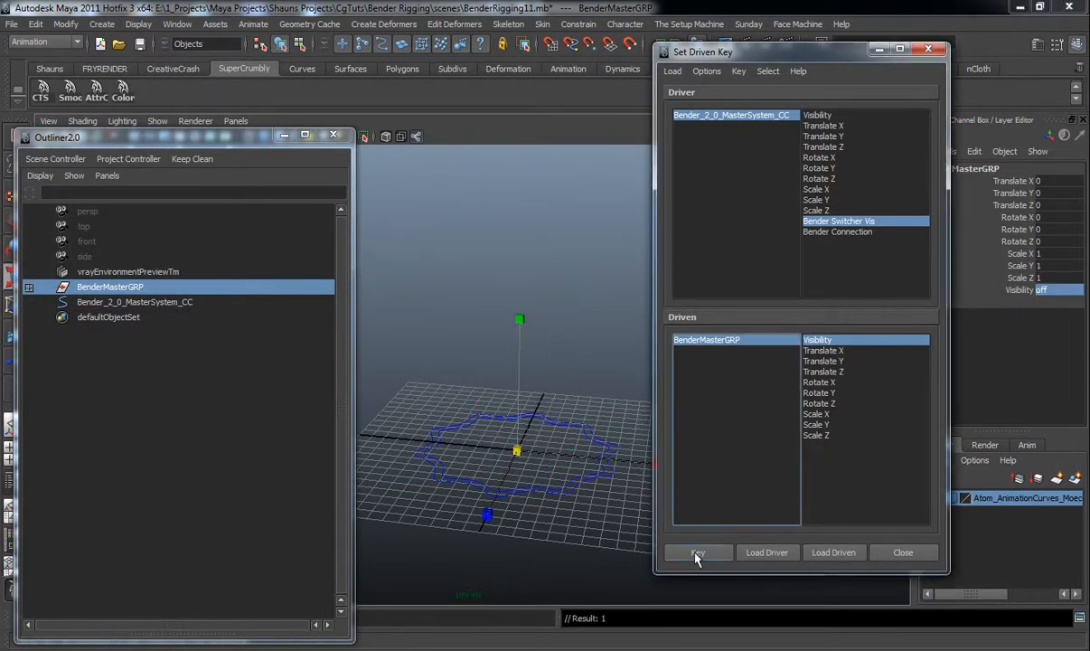
Switch the master controller's Bender Switcher Vis back to Bender Main to test the visibility keys
left_click(575, 423)
left_click(574, 424)
left_click(1053, 313)
left_click(1039, 325)
mouse_move(516, 450)
left_mouse_down()
mouse_move(438, 439)
mouse_move(524, 439)
left_mouse_up()
left_click(429, 395)
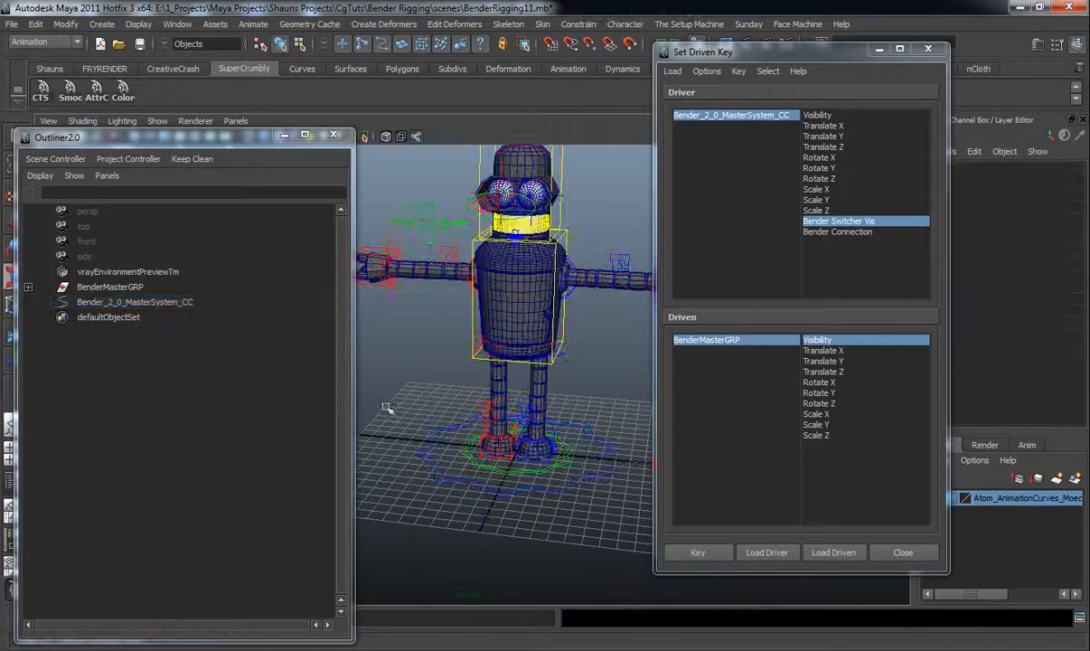
Load CC_BenderMasterGreyController_parentConstraint1 as driven, picking Bender Connection as driver attribute and Node State as driven attribute
left_click(28, 288)
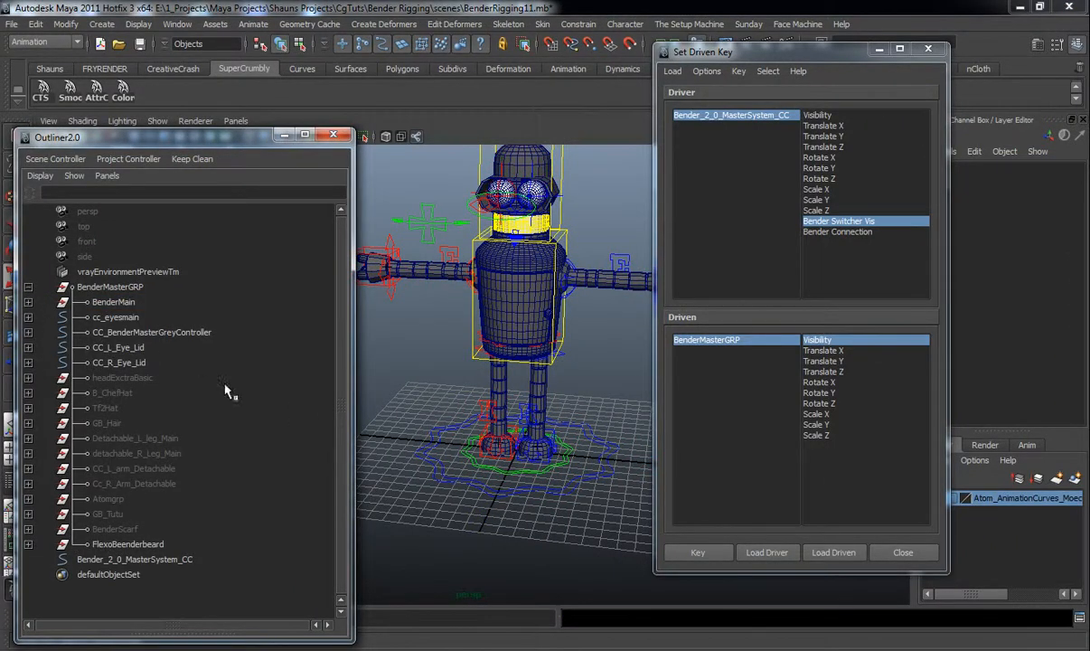
mouse_move(451, 418)
left_mouse_down("alt")
mouse_move(448, 408)
mouse_move(438, 418)
mouse_move(459, 419)
left_mouse_up("alt")
left_click(452, 419)
left_click(28, 333)
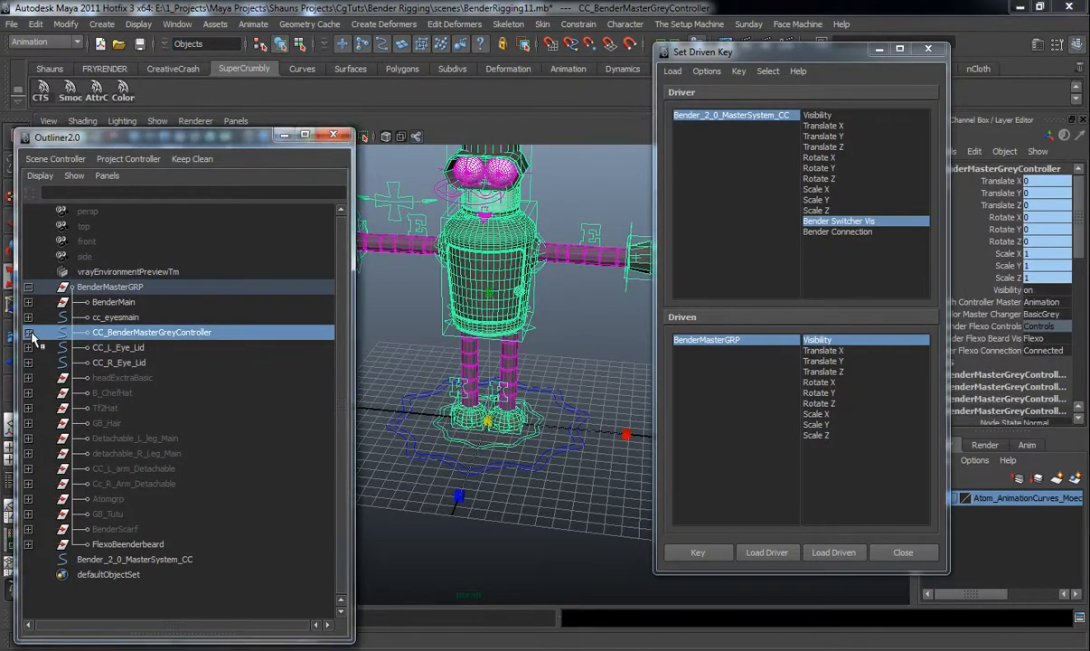
scroll(124, 481, "down", 3)
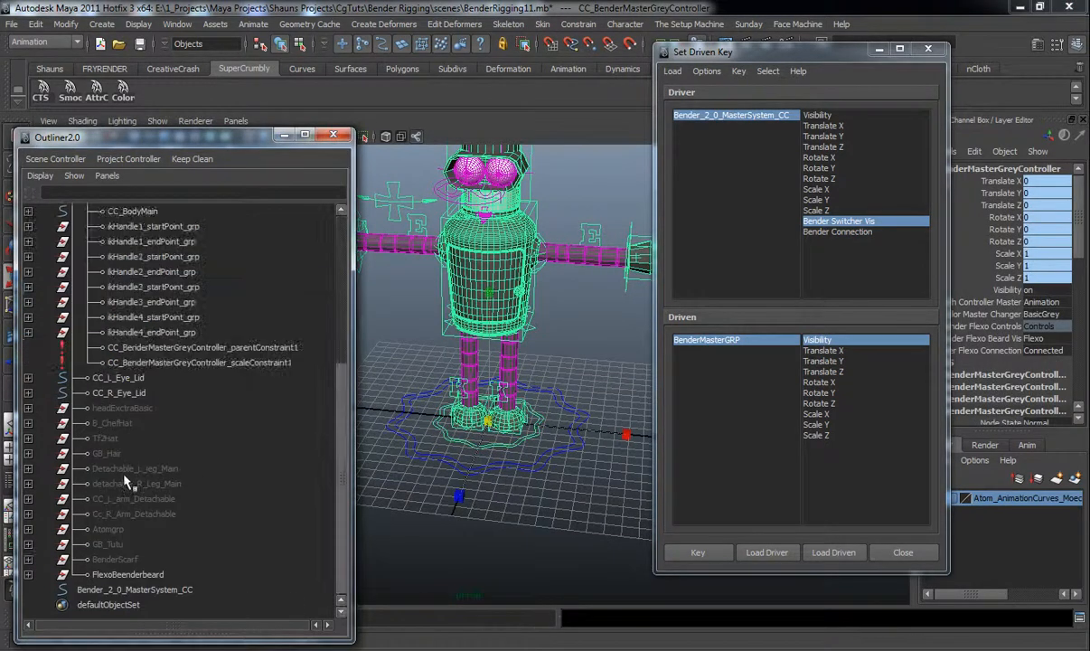
left_click(214, 347)
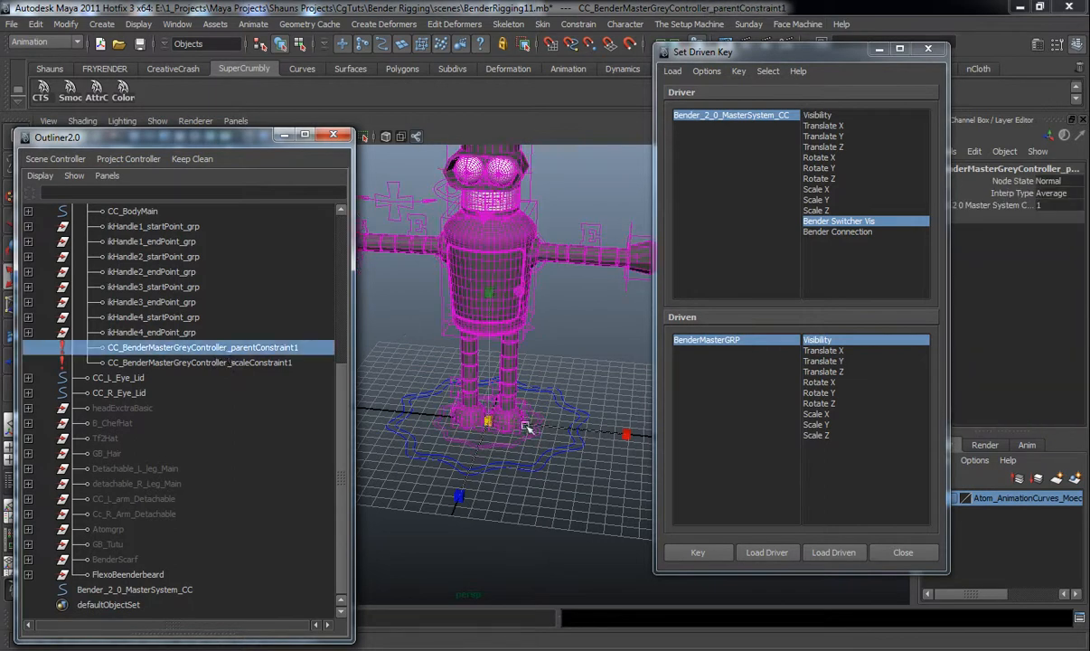
left_click(828, 553)
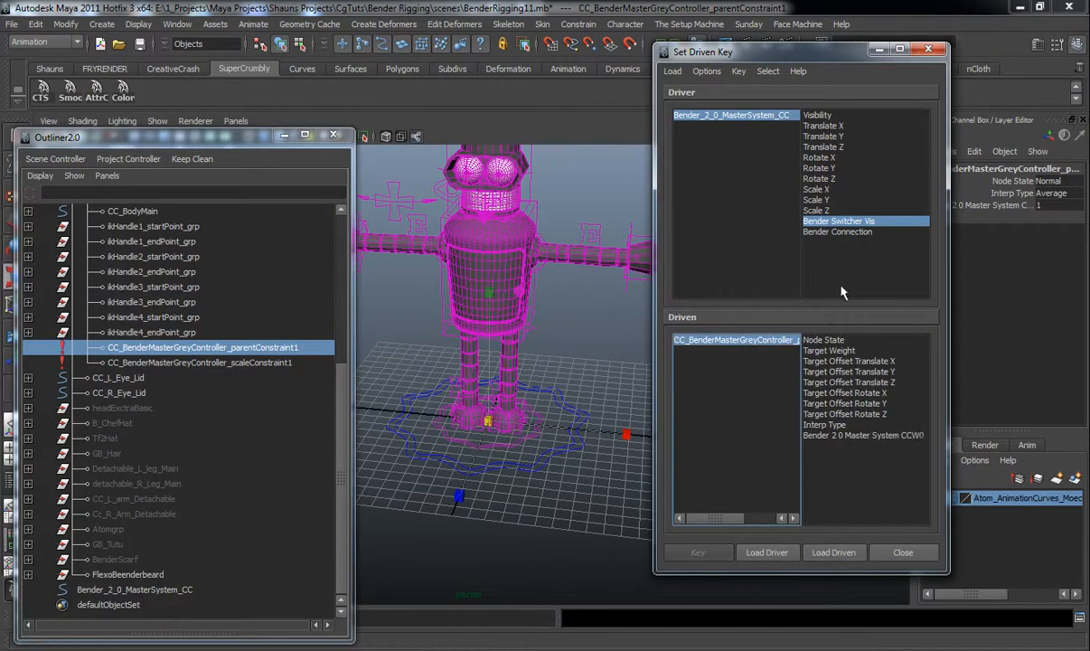
left_click(829, 232)
left_click(824, 340)
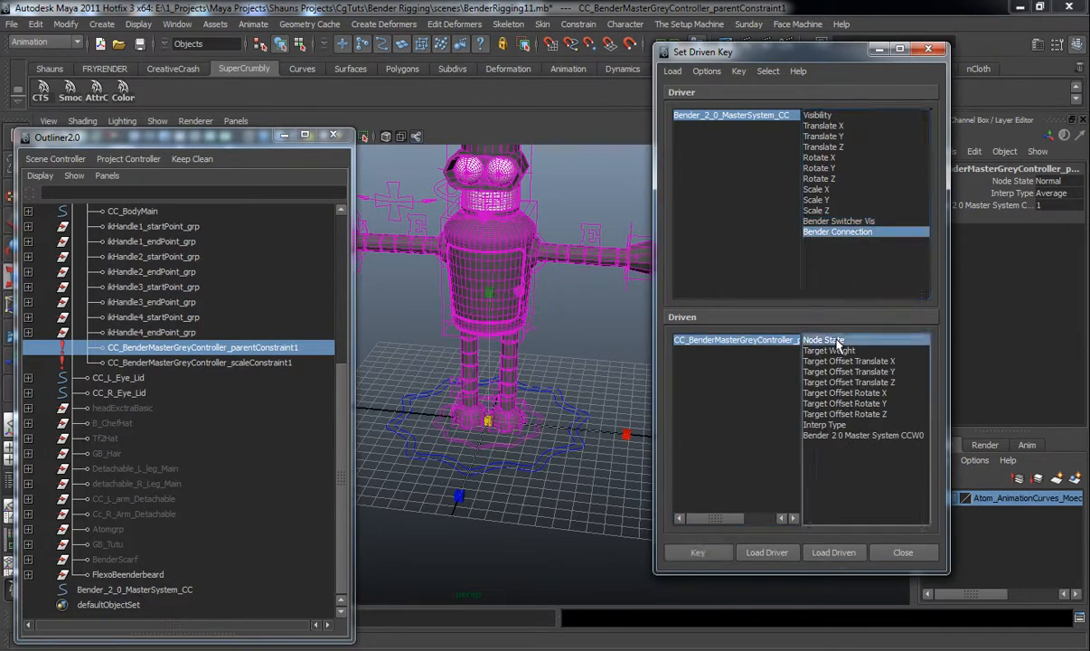
Key the constraint's Node State Normal against the master controller's Bender Connection set to Connected
left_click(722, 116)
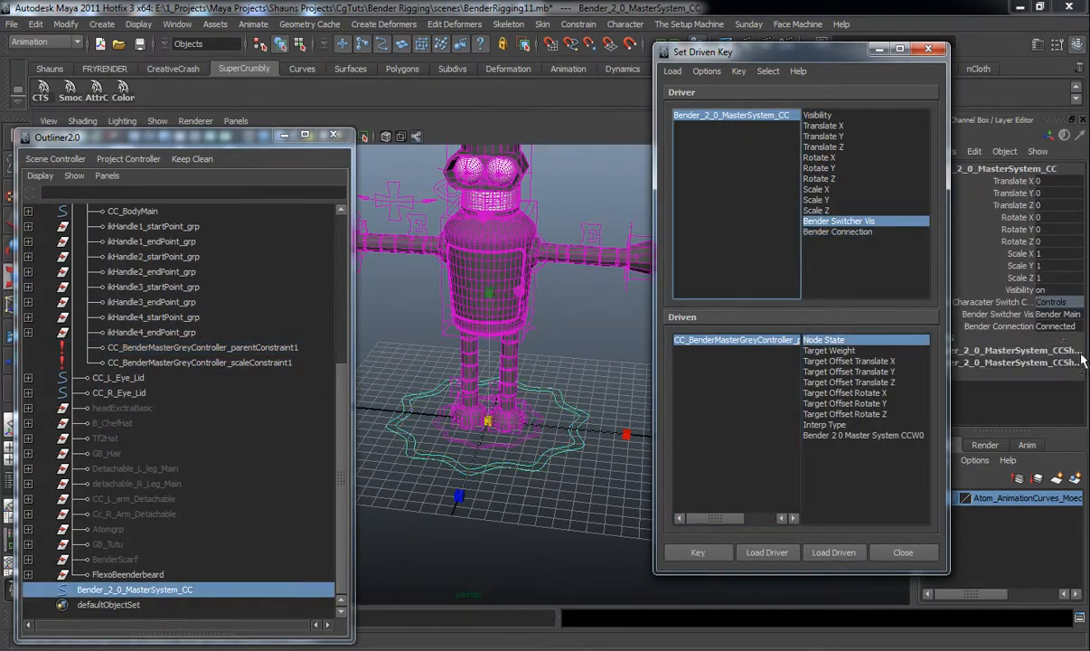
left_click(697, 552)
Set Bender Connection to Free and the constraint's Node State to Blocking, then key them
left_click(837, 232)
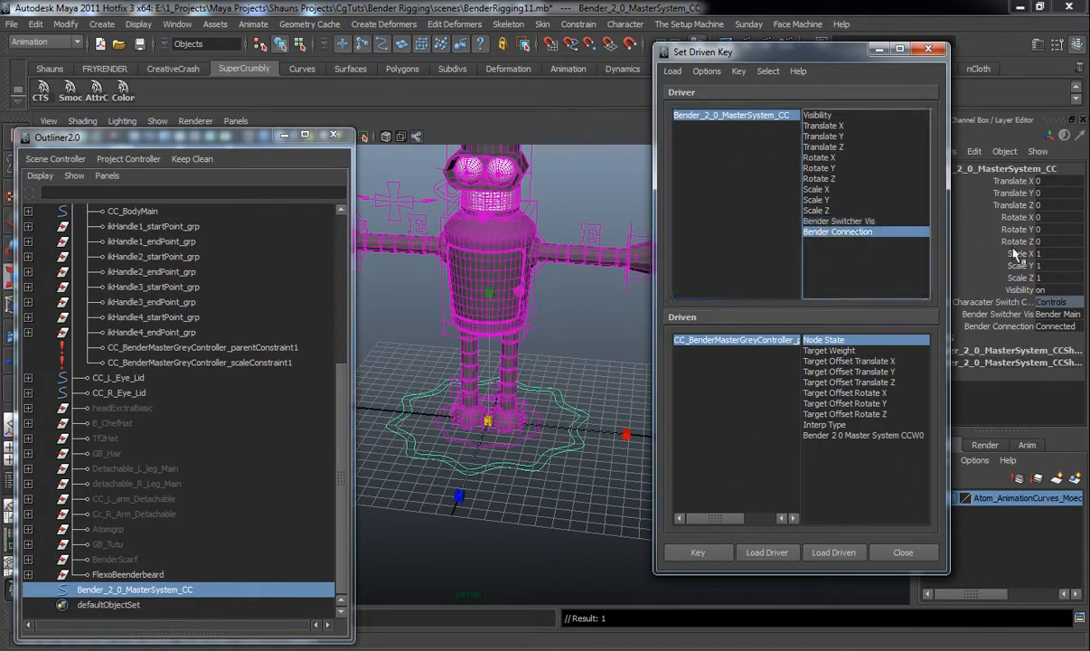
left_click(1066, 327)
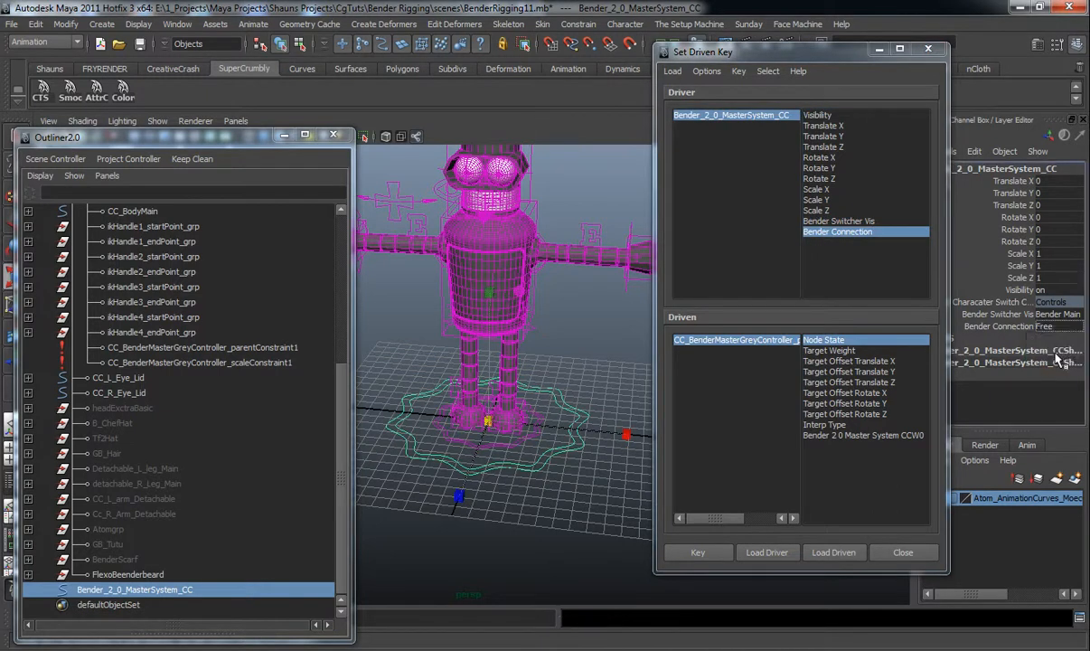
left_click(737, 340)
left_click(1048, 181)
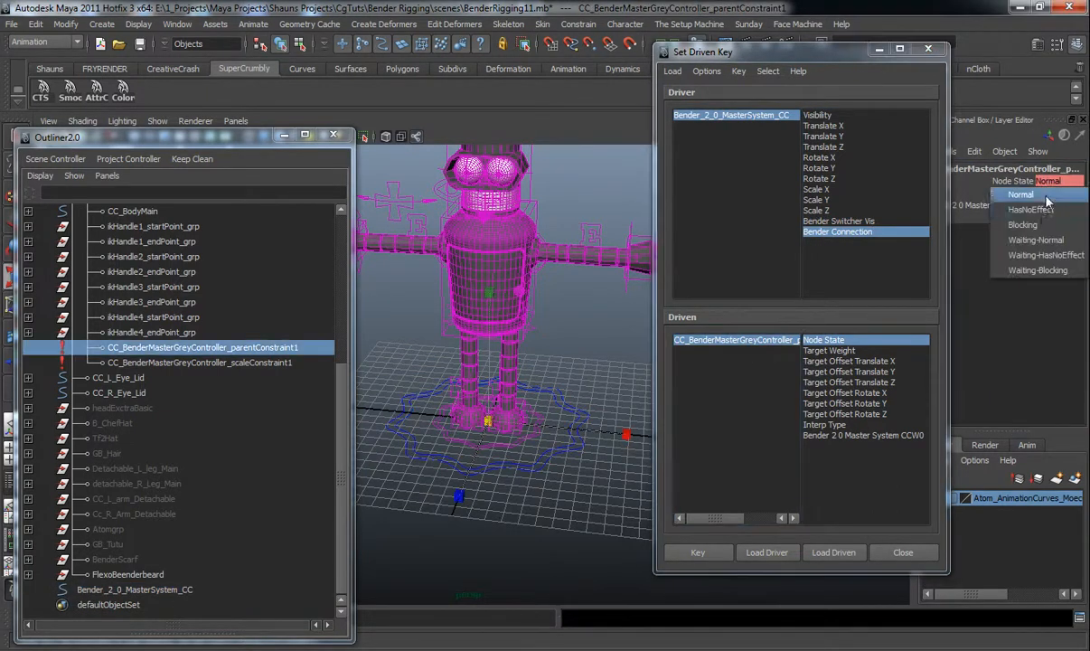
left_click(1048, 214)
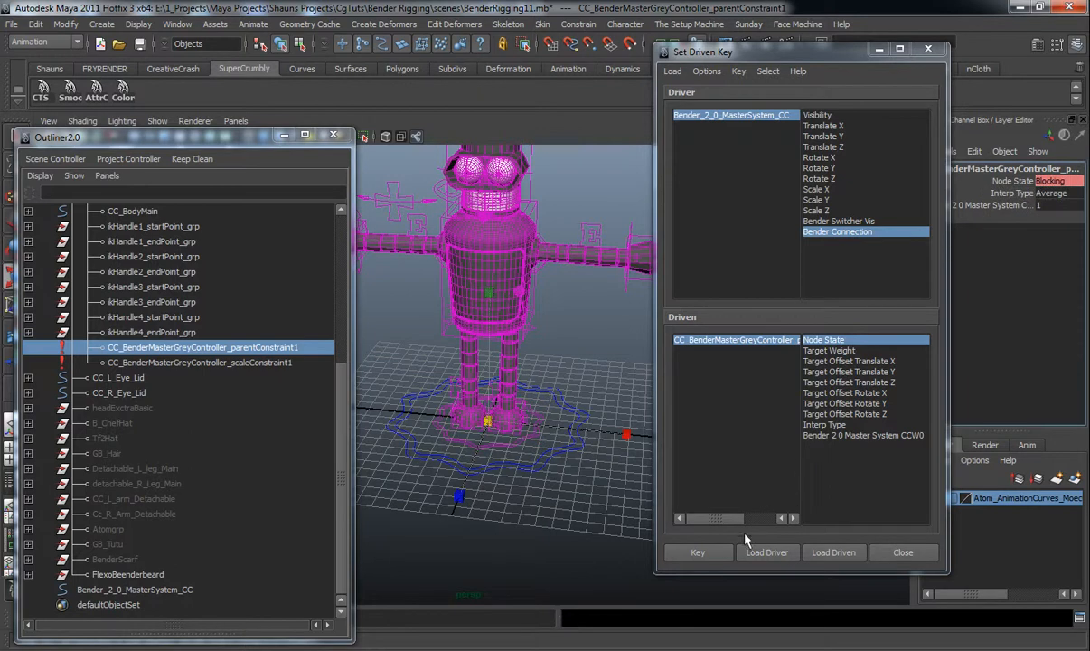
left_click(698, 552)
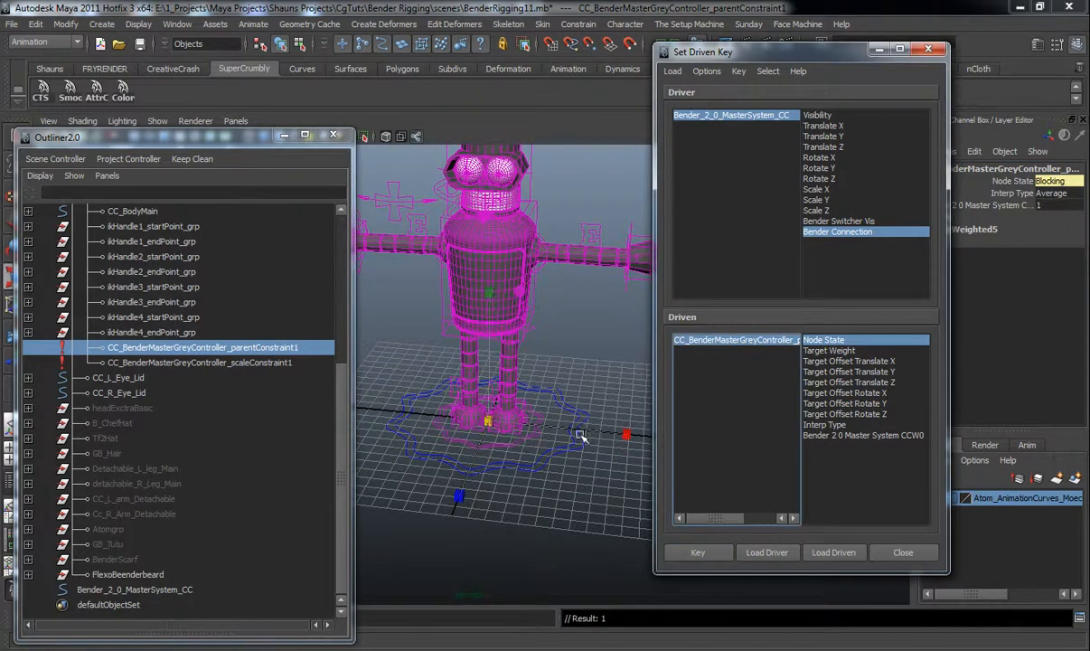
Test moving the grey body controller with the connection freed, then undo the test
left_click(545, 437)
left_click(524, 425)
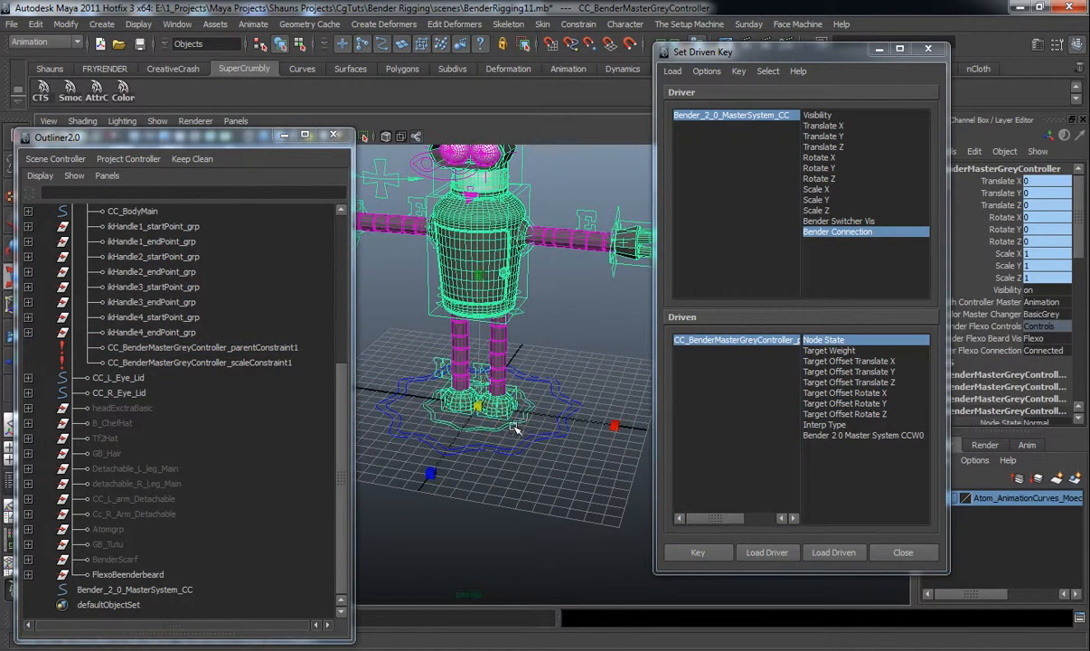
left_click_drag(569, 420, 533, 427)
key("ctrl+z")
key("ctrl+z")
key("ctrl+z")
key("ctrl+z")
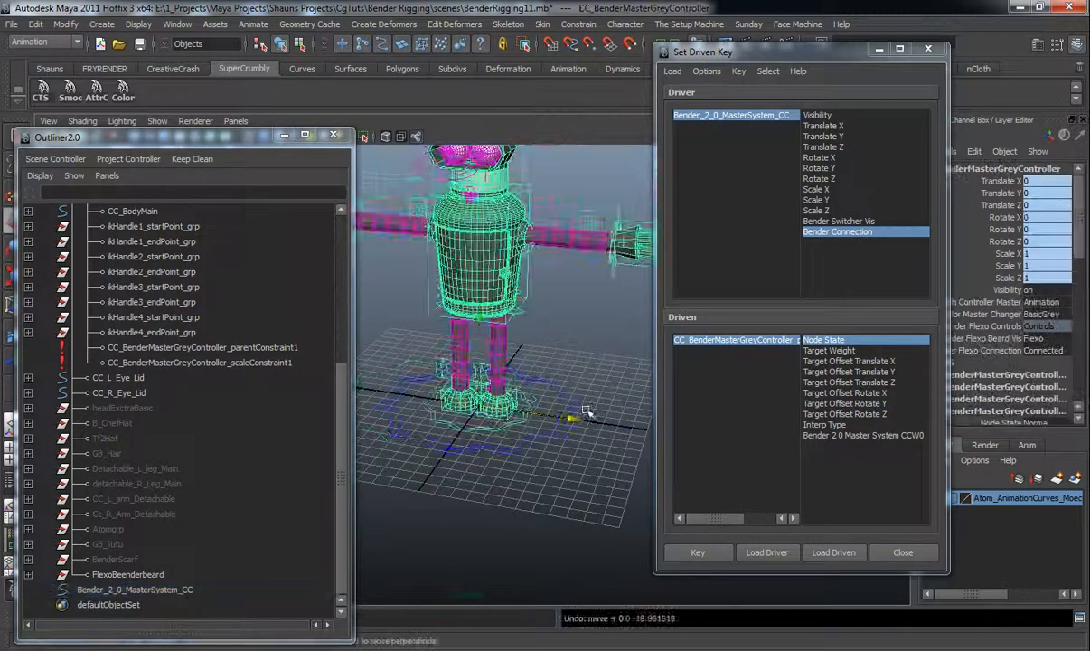
Collapse the Outliner hierarchy and switch the master controller's Bender Switcher Vis to Bender Ghost
left_click_drag(827, 51, 1089, 56)
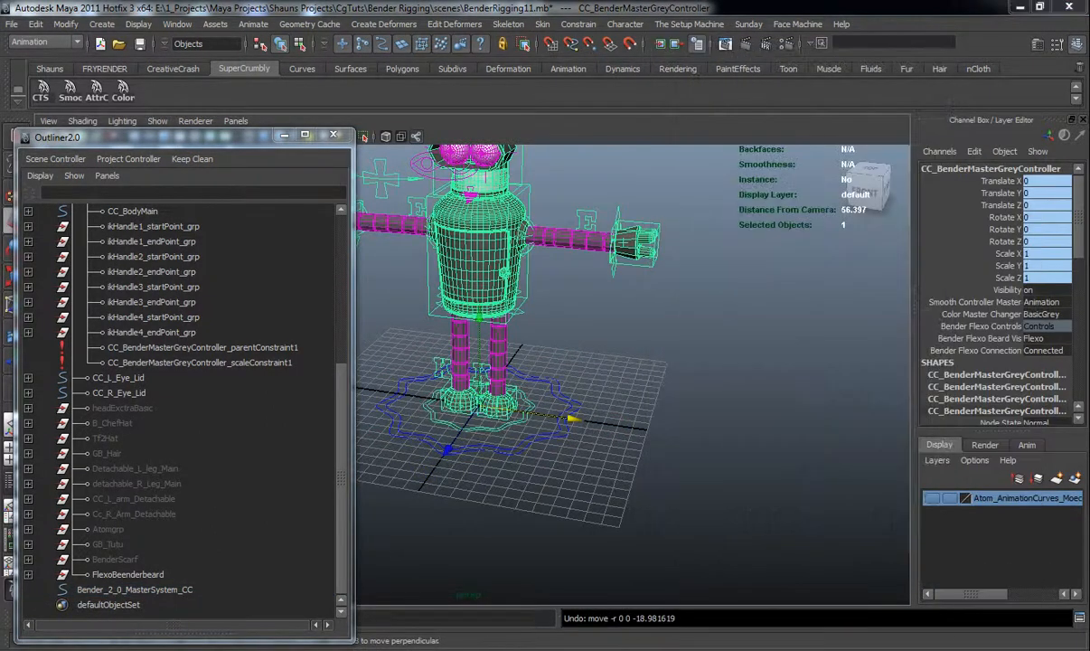
scroll(98, 291, "up", 5)
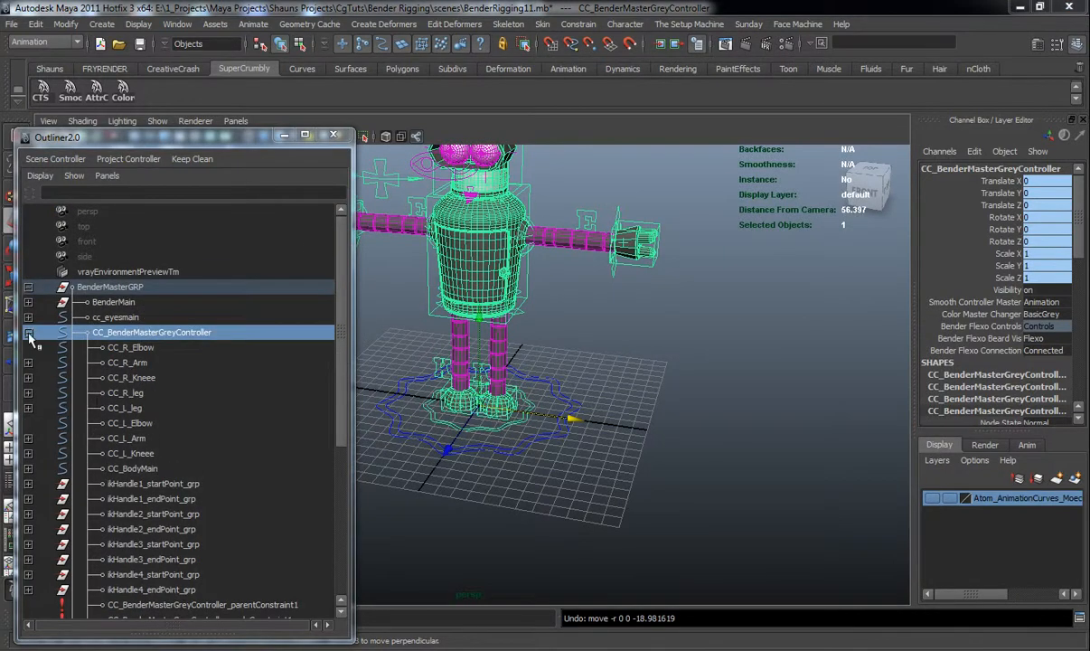
left_click(29, 333)
left_click(28, 286)
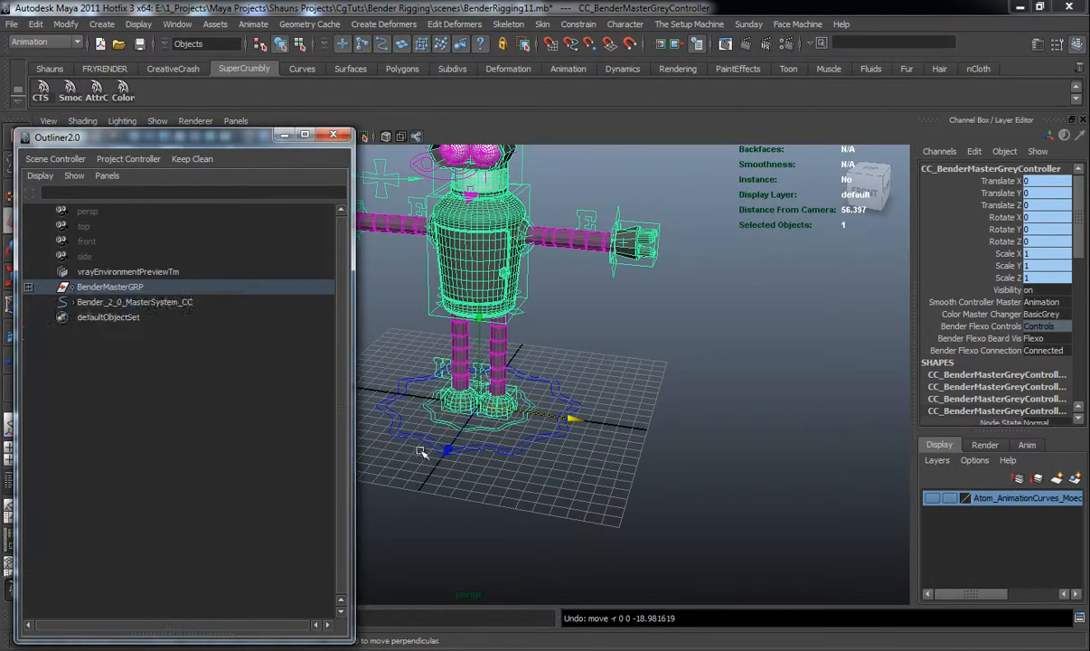
left_click(489, 522)
left_click_drag(489, 522, 494, 452, "alt")
middle_click_drag(493, 453, 506, 503, "alt")
right_click_drag(506, 504, 497, 463, "alt")
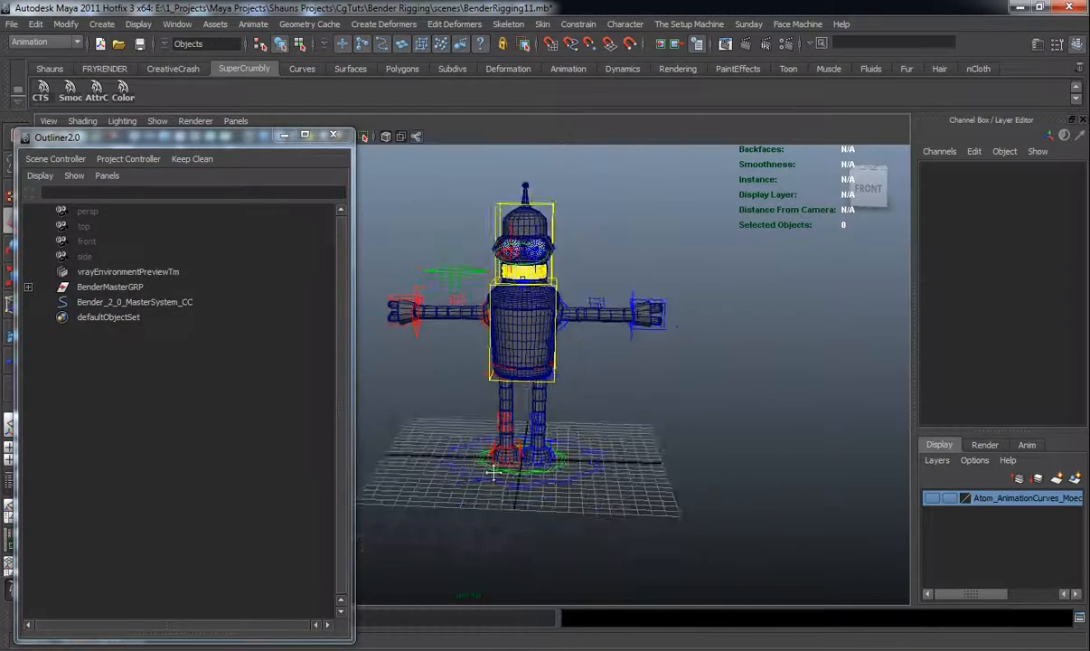
middle_click_drag(497, 463, 486, 516, "alt")
left_click(593, 513)
left_click(1059, 304)
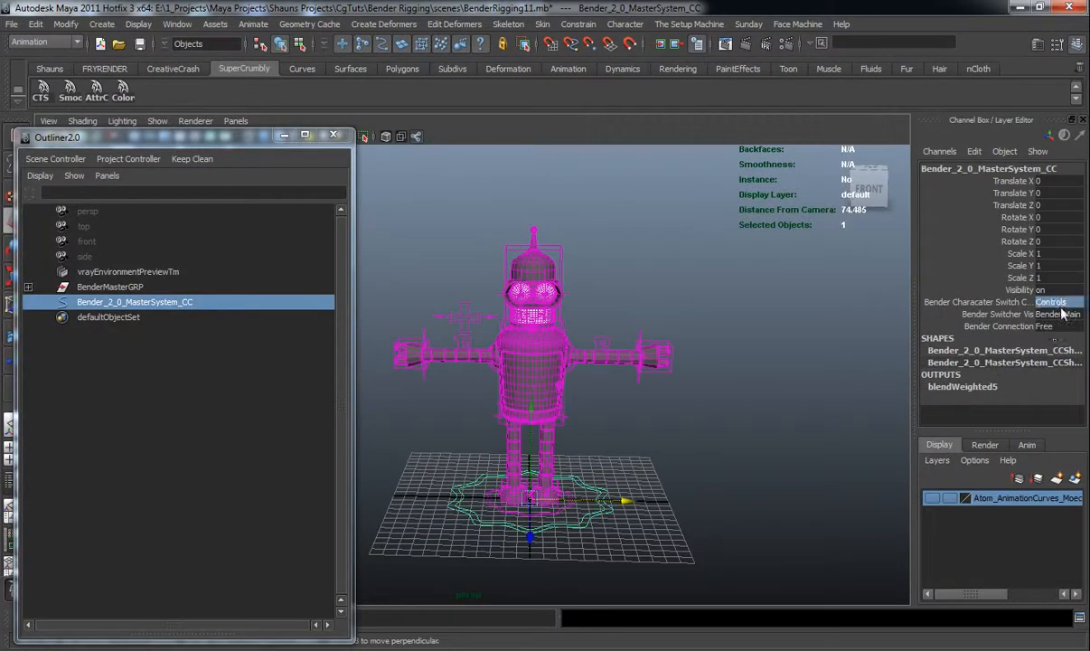
left_click(1061, 317)
middle_click_drag(822, 316, 799, 304, "alt")
left_click(1063, 316)
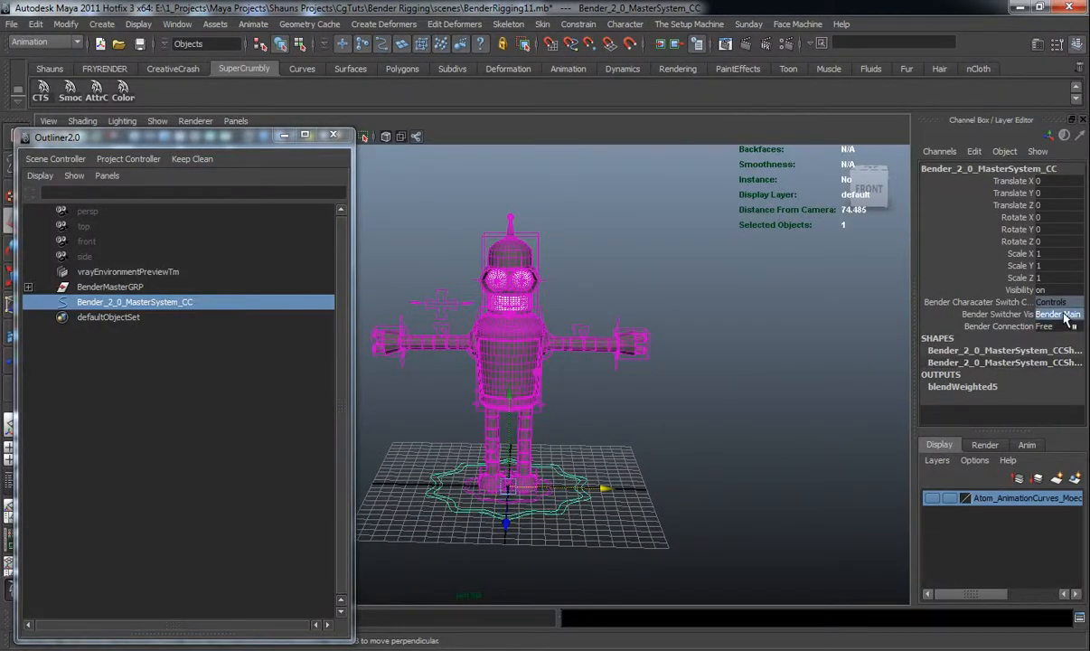
left_click(1064, 342)
left_click(696, 445)
left_click_drag(696, 445, 488, 465, "alt")
Import the BenderGhostFinal.mb scene into the current file
left_click(13, 24)
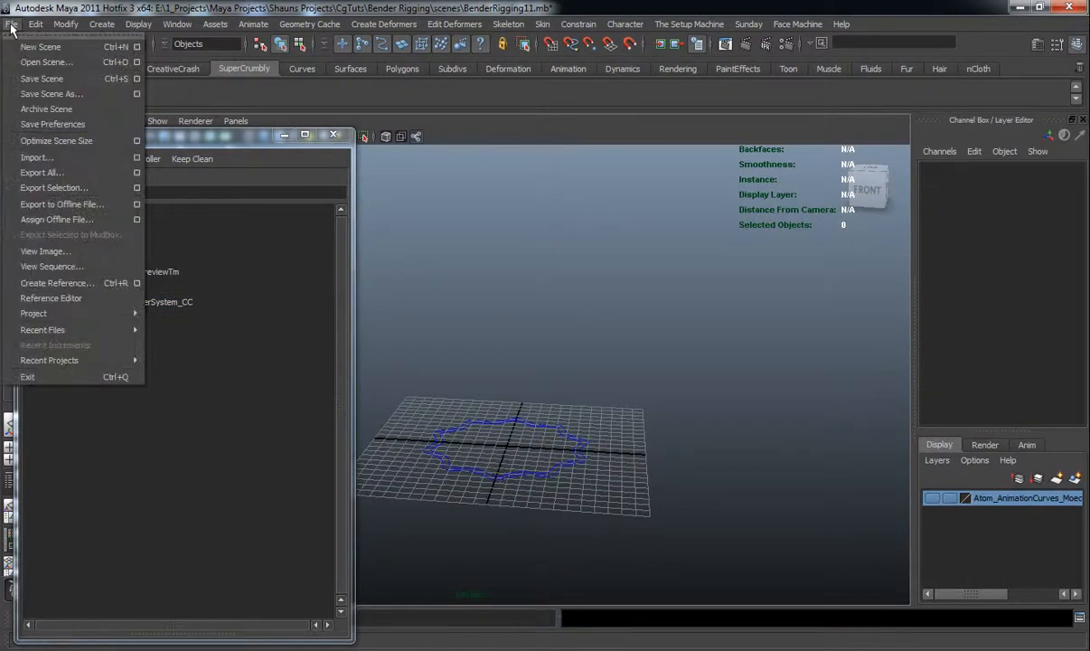
left_click(39, 161)
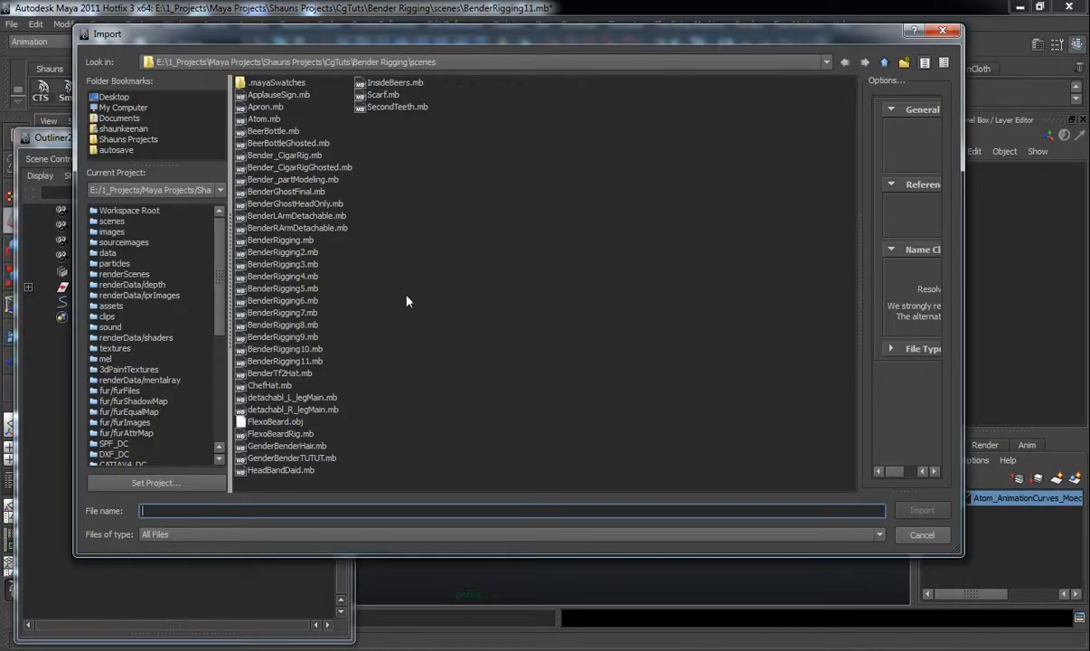
double_click(285, 191)
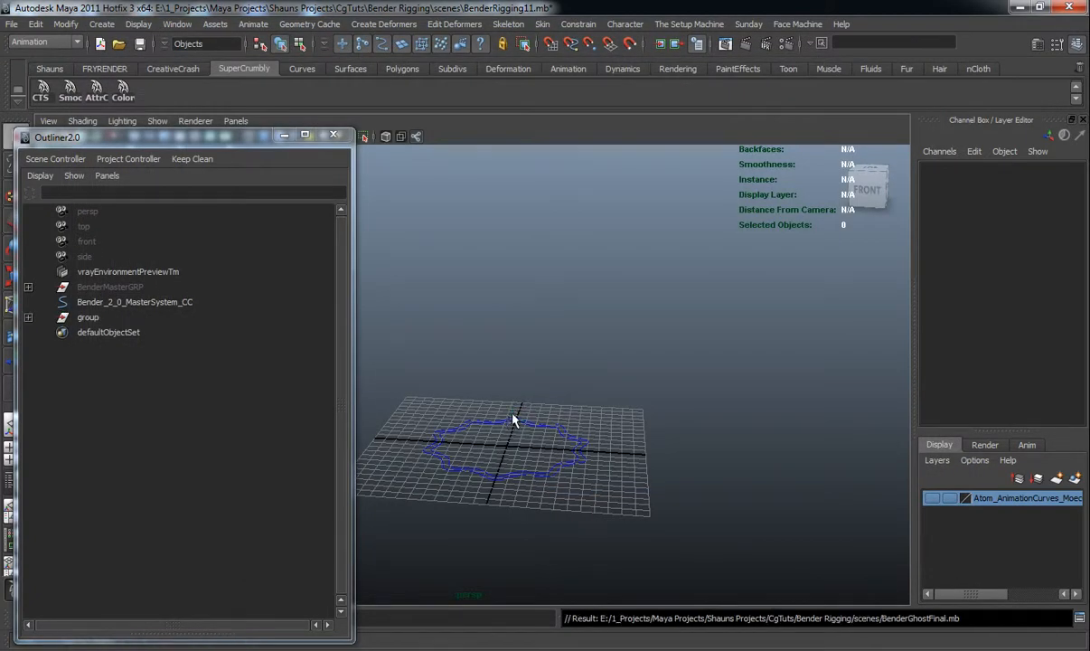
left_click_drag(514, 434, 511, 420, "alt")
middle_click_drag(511, 412, 514, 440, "alt")
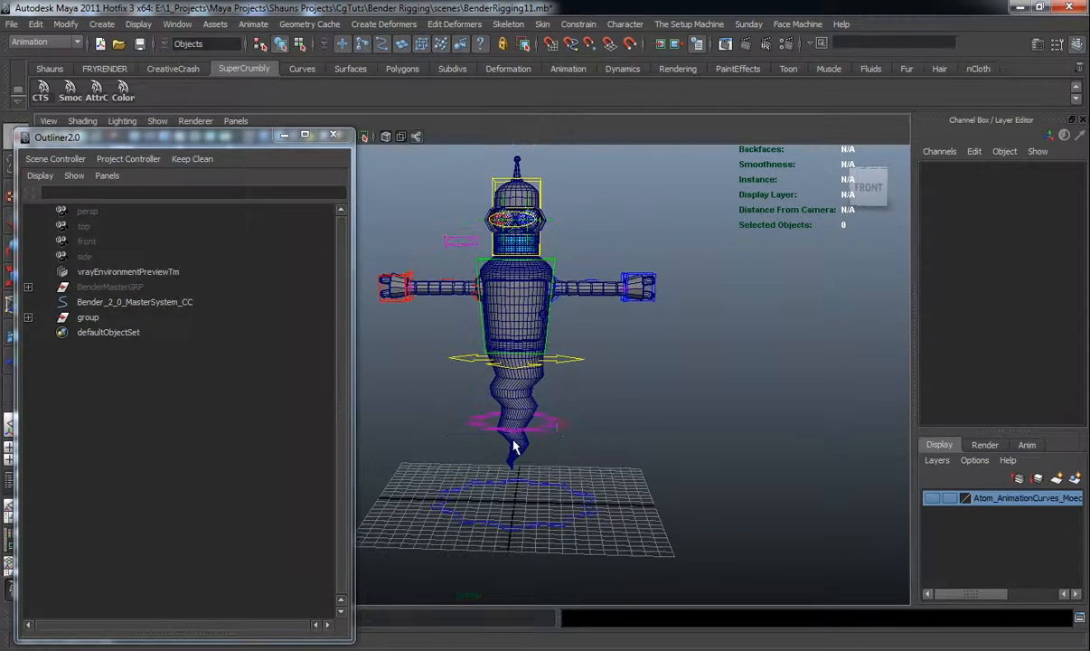
Try moving the imported ghost rig, then undo the move
left_click(548, 427)
left_click_drag(549, 430, 557, 425, "alt")
key("w")
left_click_drag(517, 331, 549, 374)
key("ctrl+z")
left_click(645, 447)
left_click_drag(645, 448, 573, 439, "alt")
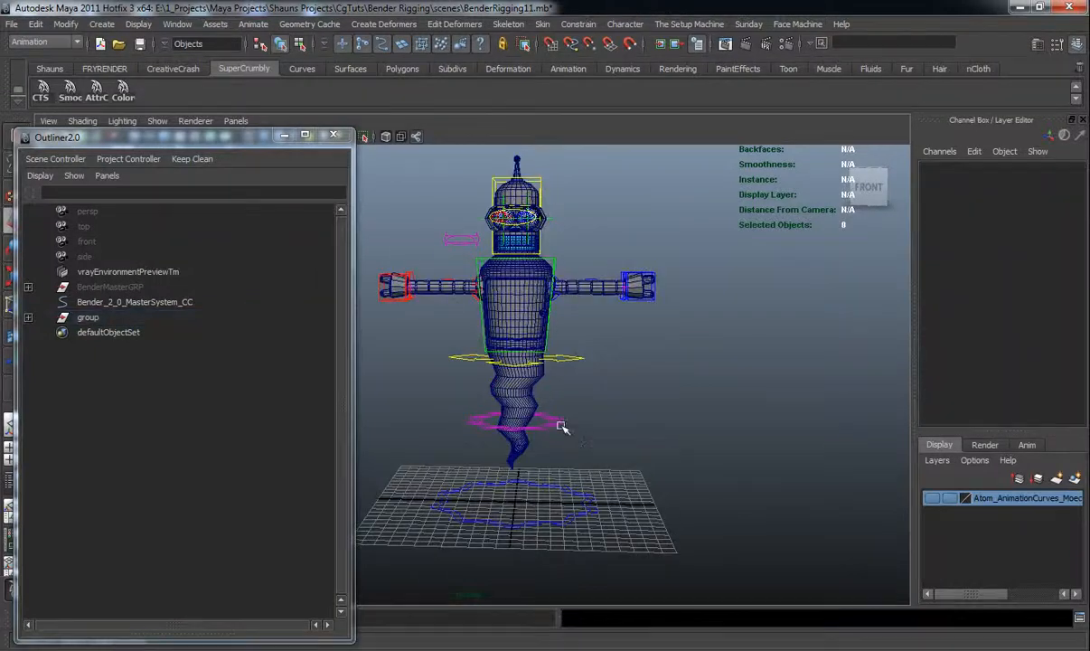
left_click(554, 421)
Rename the imported ghost rig group as Bender_GhostMain
double_click(87, 317)
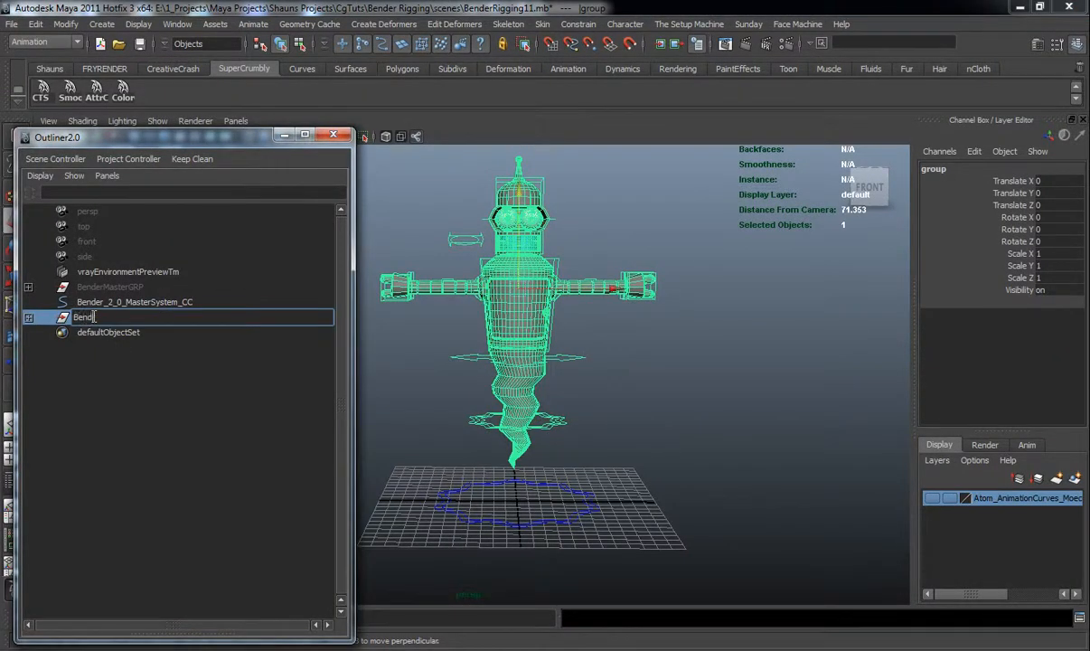
type("Bender_GhostMain")
key("Return")
Load the master controller's Bender Switcher Vis as driver and Bender_GhostMain's Visibility as driven in Set Driven Key
left_click(637, 450)
left_click_drag(637, 450, 590, 433, "alt")
left_click_drag(589, 429, 593, 431, "alt")
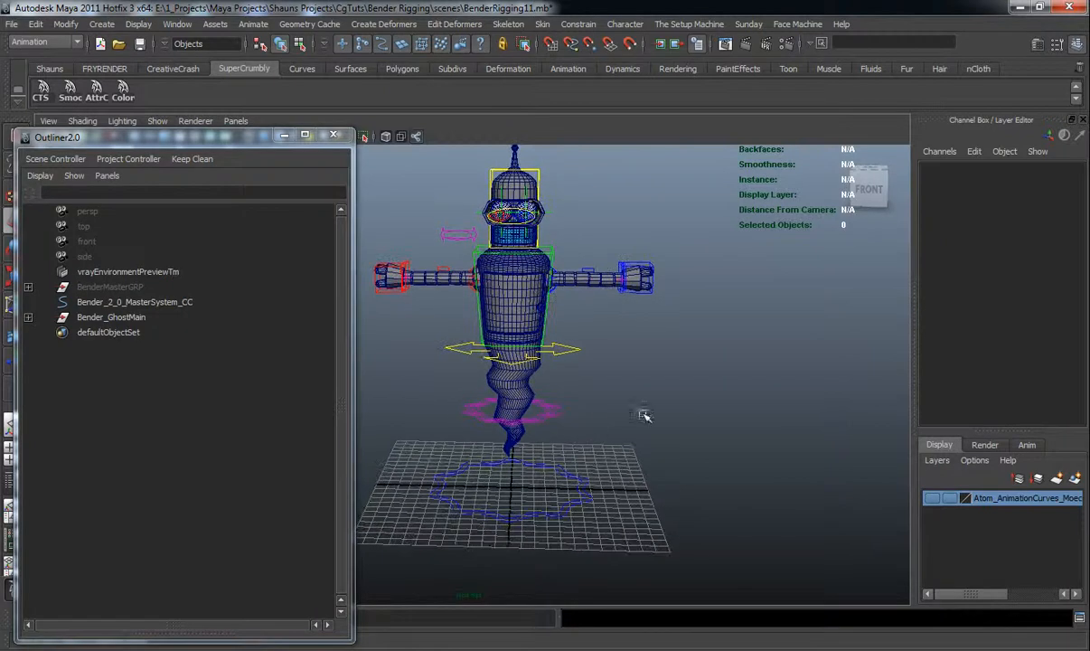
left_click_drag(1089, 63, 785, 64)
left_click_drag(558, 490, 594, 530)
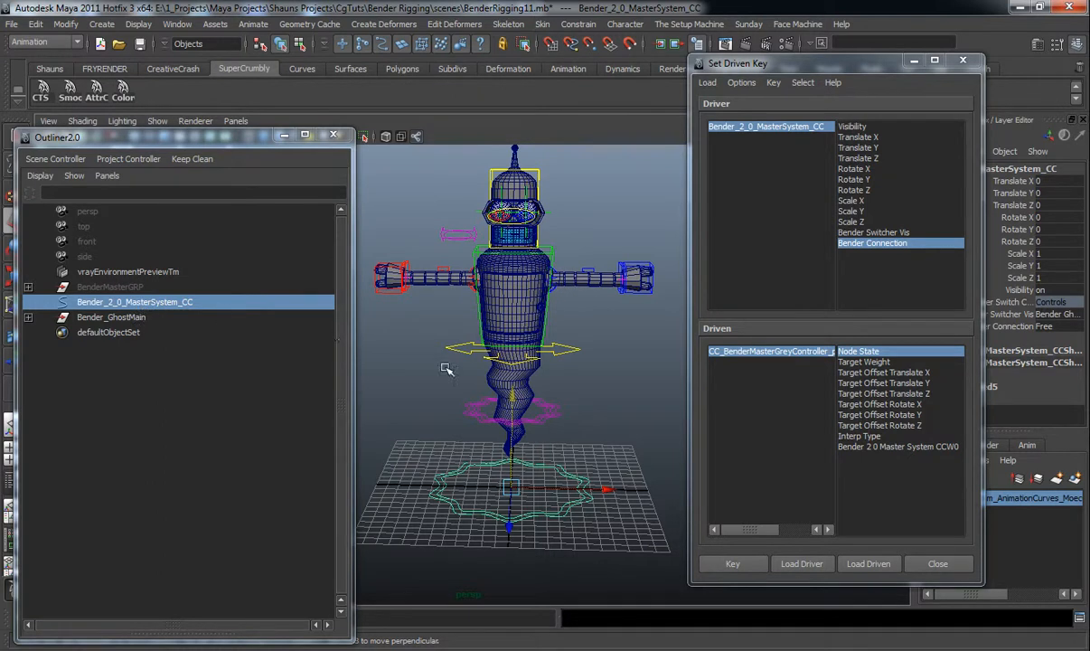
left_click(795, 563)
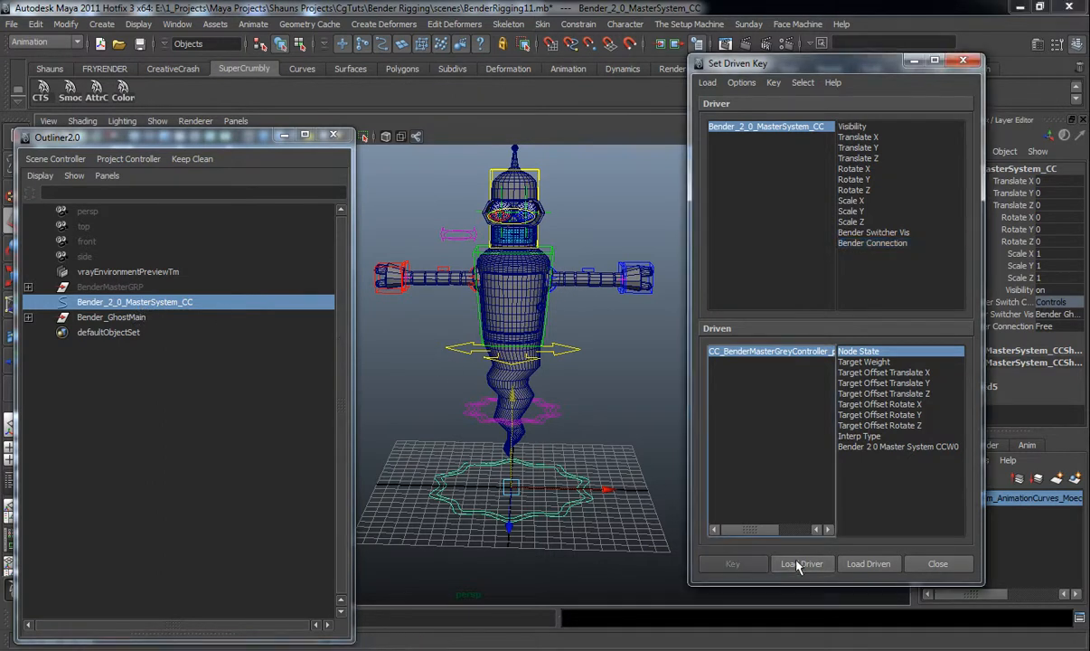
left_click(865, 233)
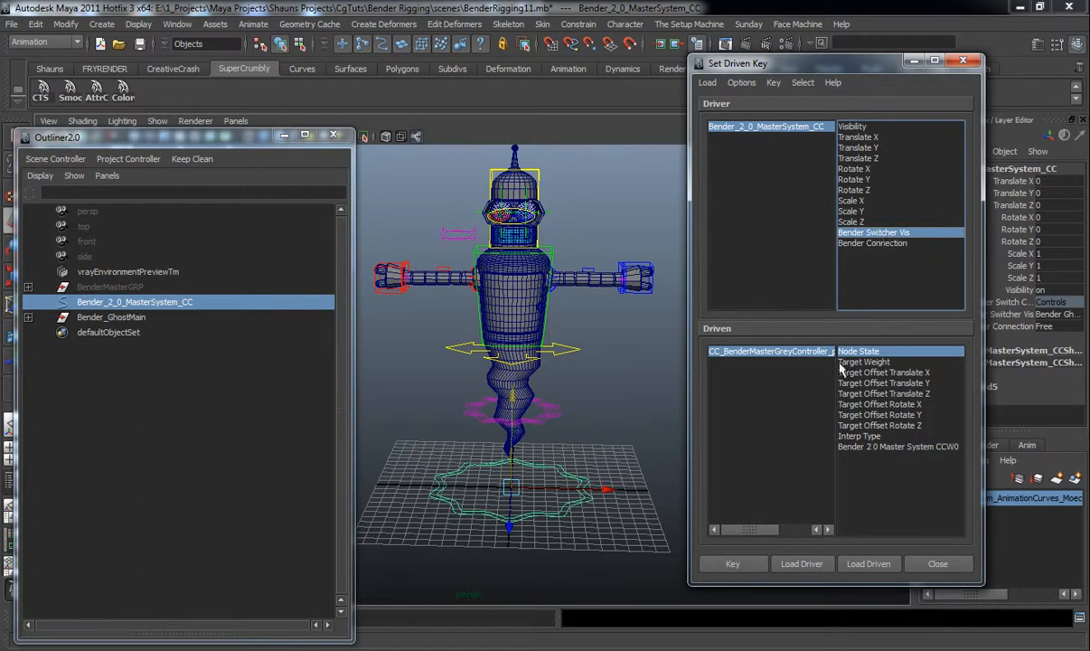
left_click(147, 317)
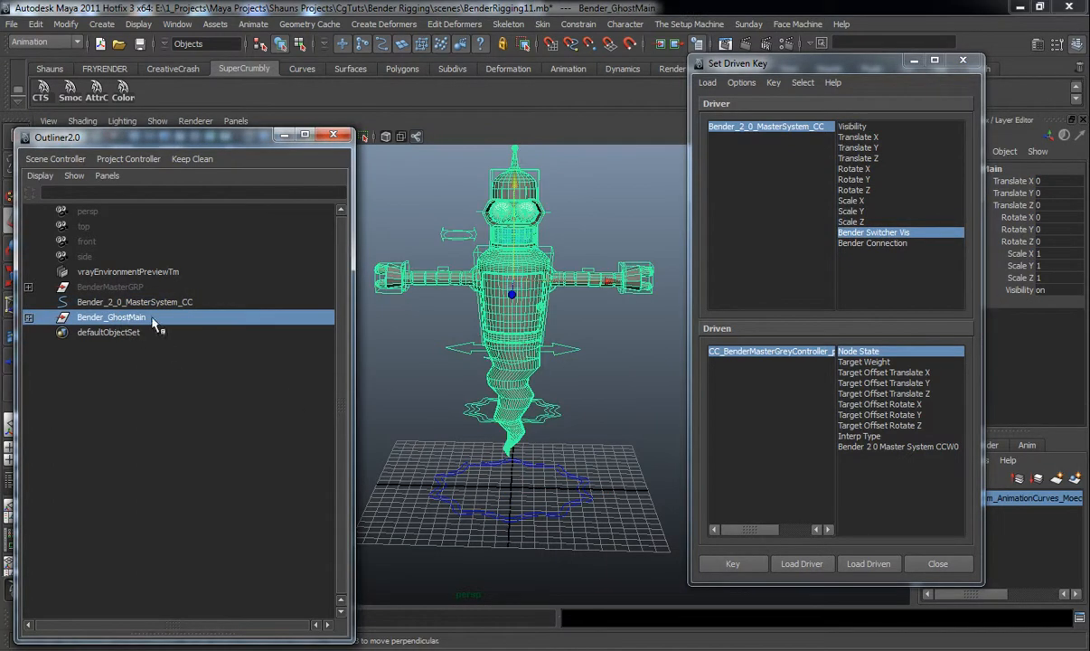
left_click(865, 568)
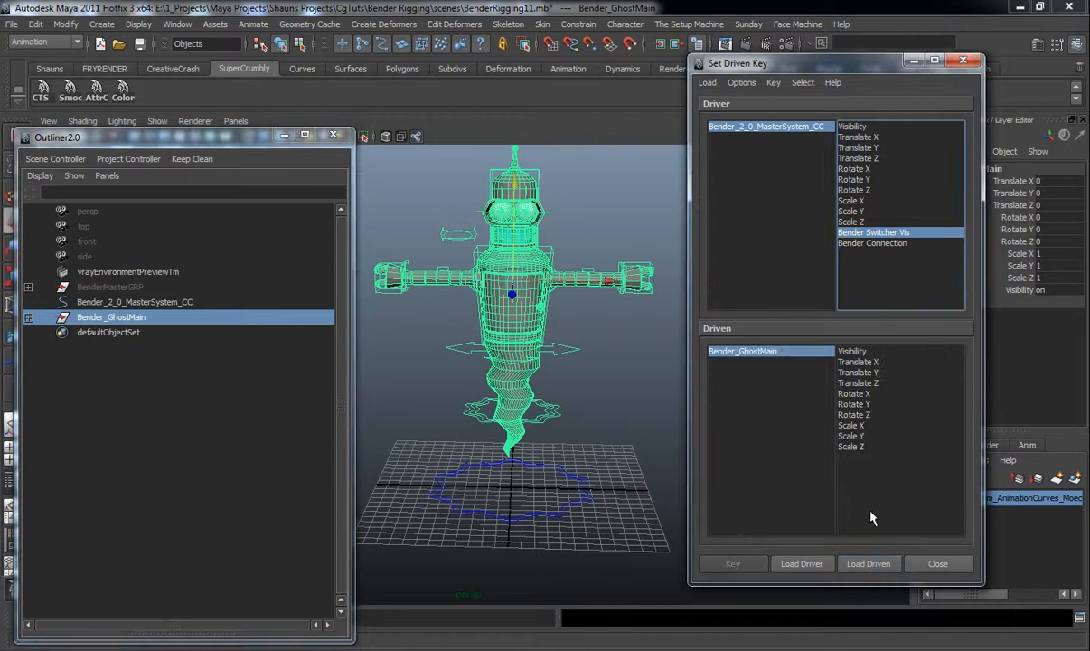
left_click(849, 351)
Key the ghost group's visibility on with Bender Switcher Vis set to Bender Ghost
left_click_drag(603, 433, 570, 438, "alt")
left_click(763, 127)
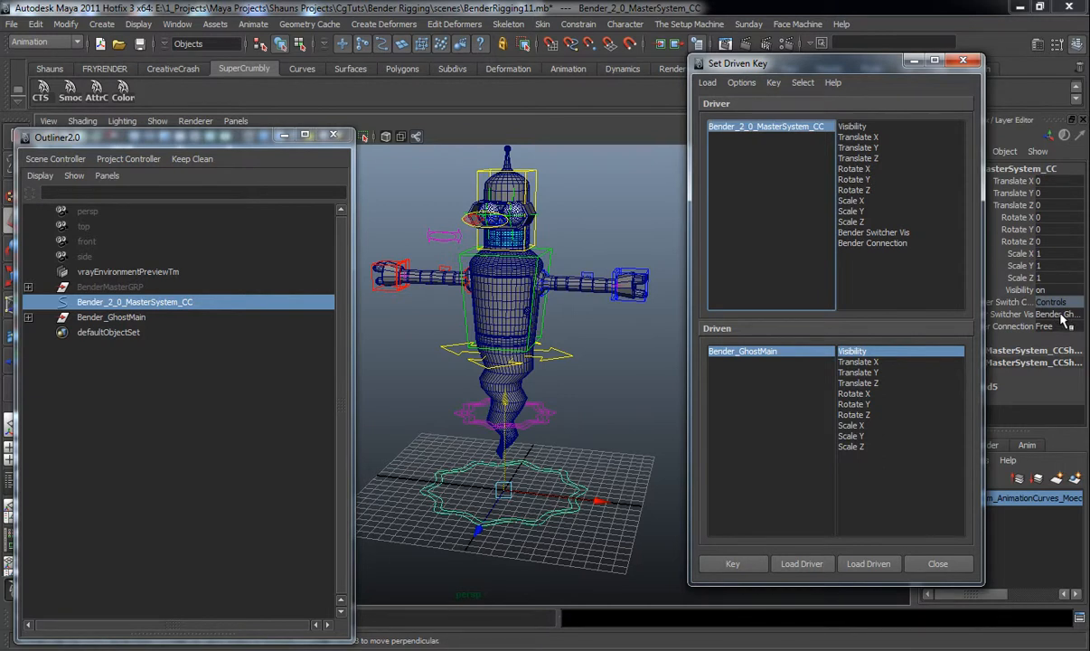
left_click(731, 564)
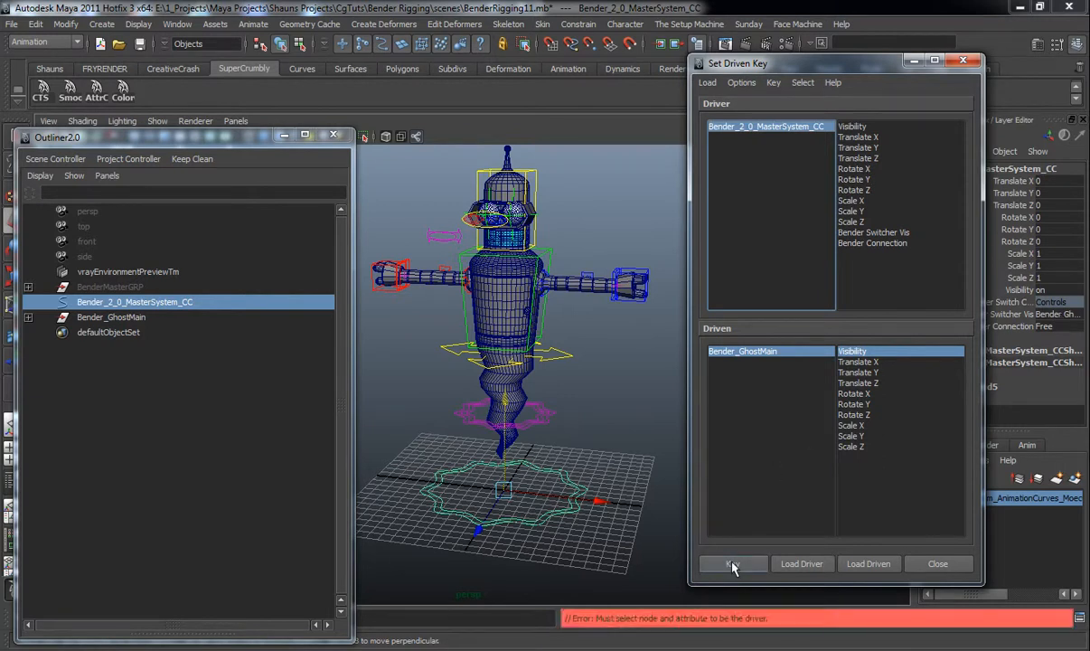
left_click(871, 233)
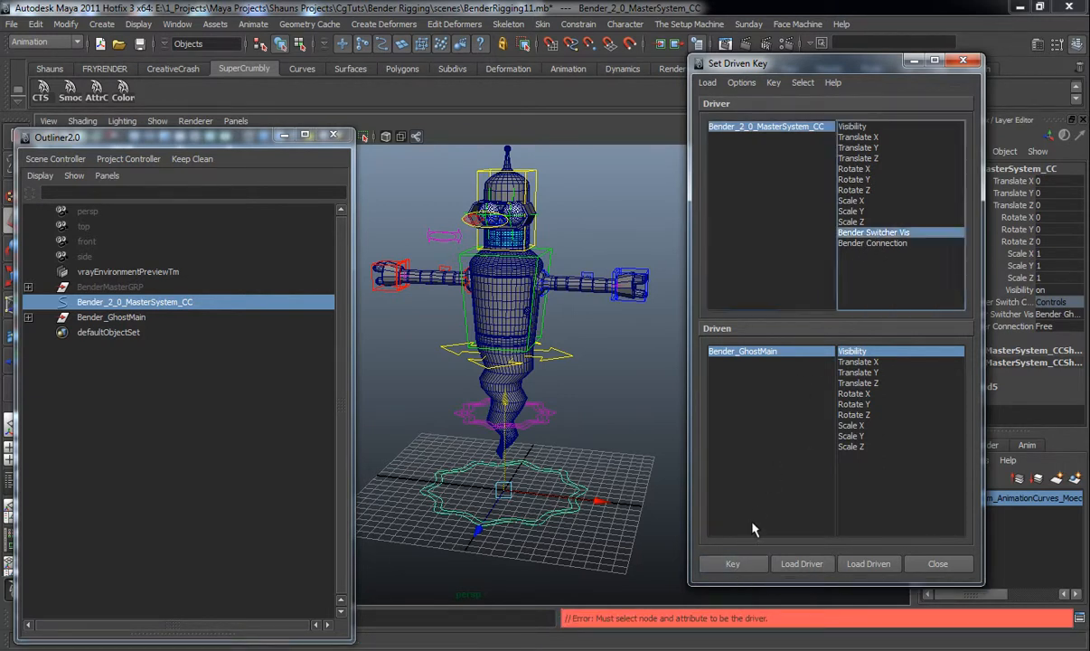
left_click(735, 564)
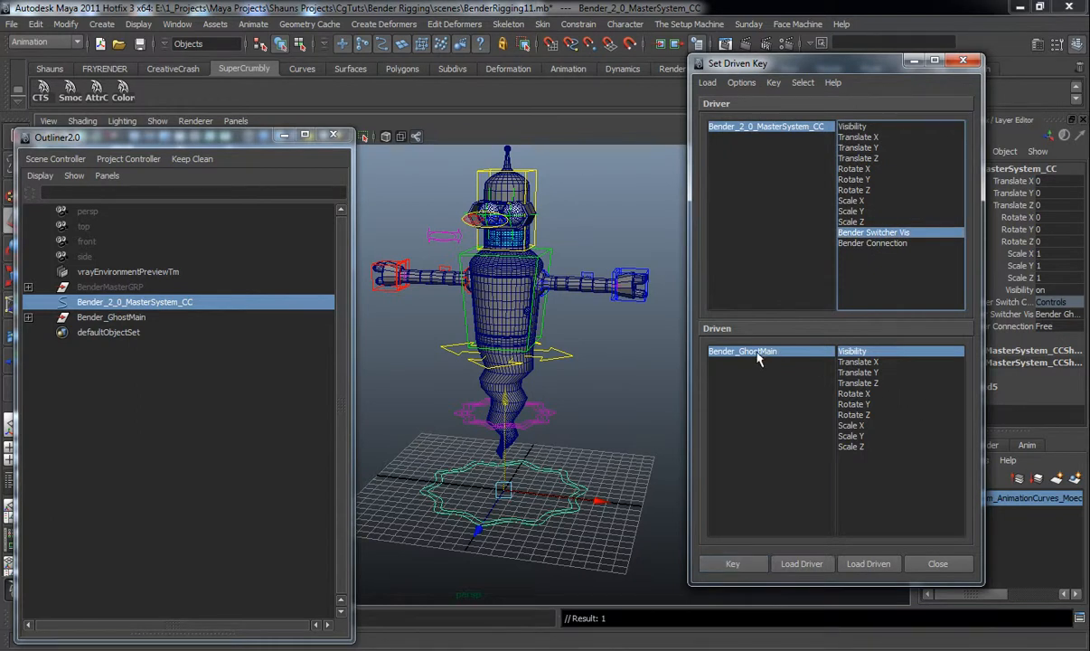
Set Bender Switcher Vis to Bender Main, turn the ghost group's visibility off, key it, and close Set Driven Key
left_click(772, 132)
left_click(1048, 313)
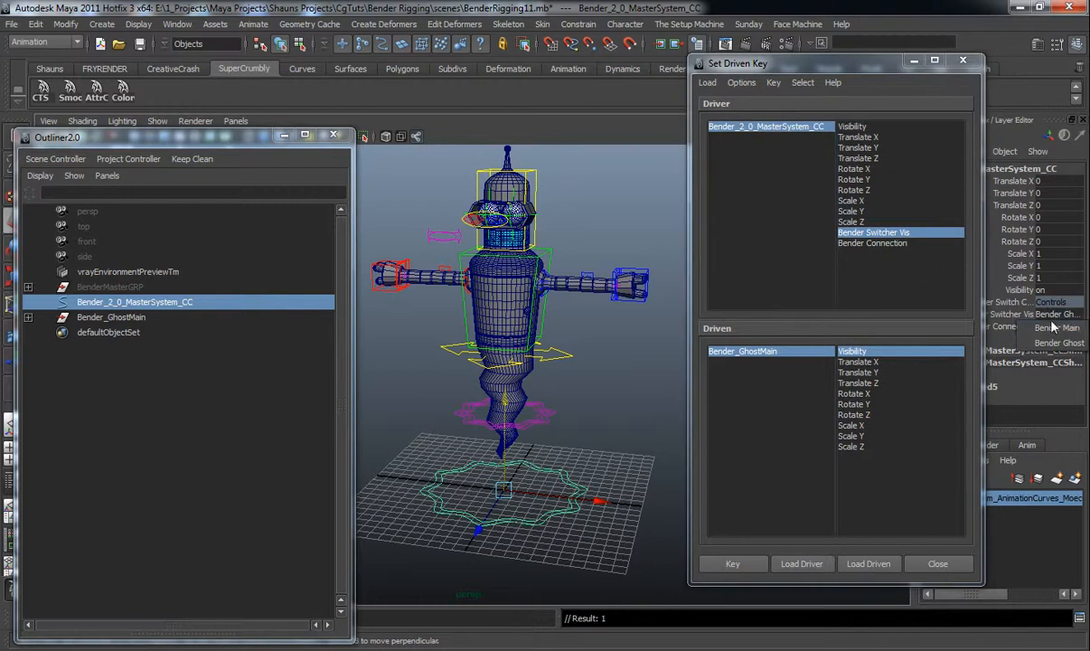
left_click(1056, 342)
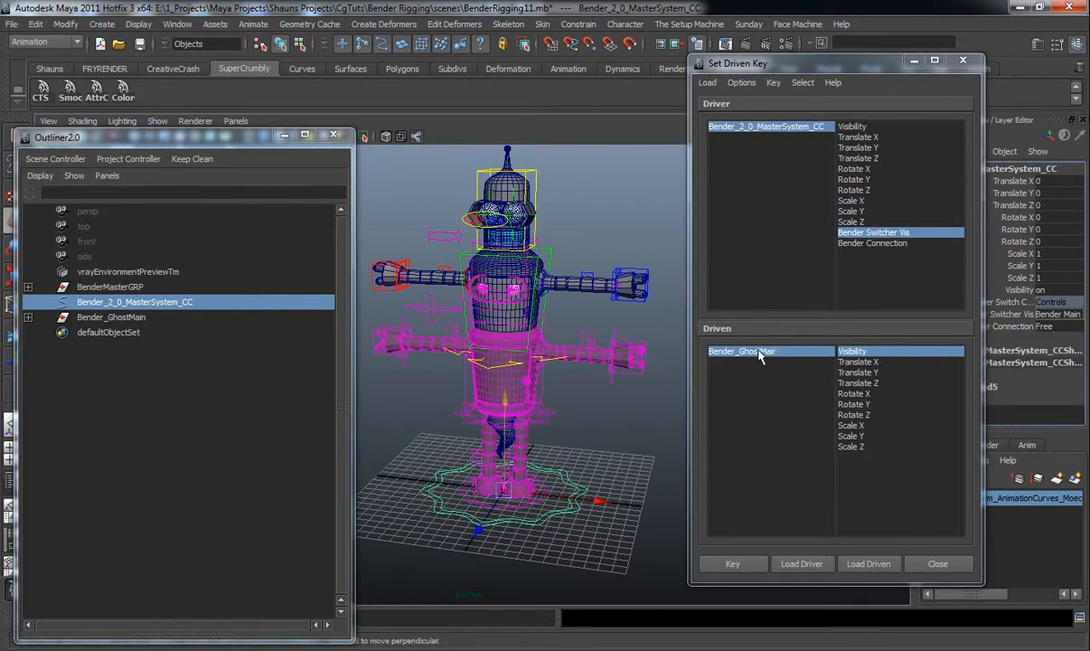
left_click(759, 353)
left_click(1045, 291)
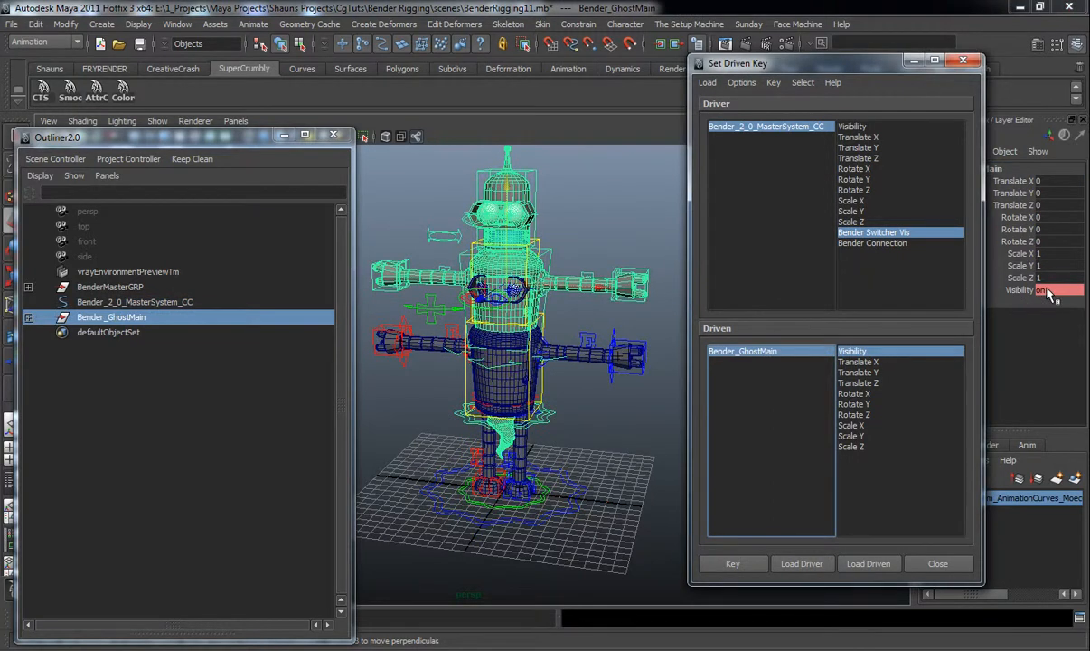
left_click(1046, 290)
key("Return")
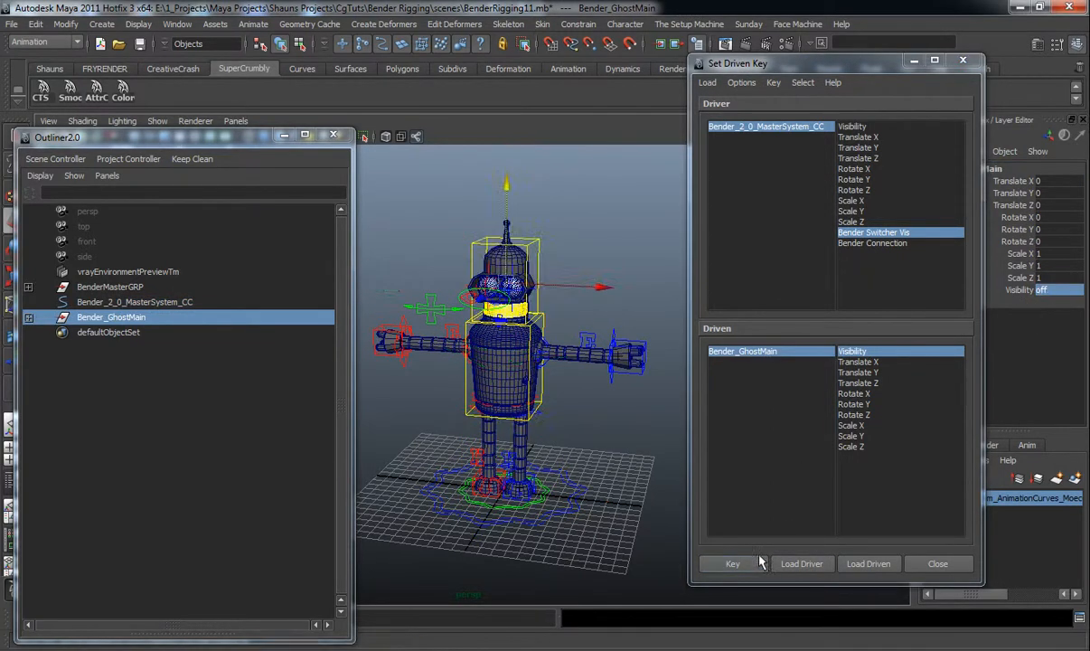
left_click(730, 563)
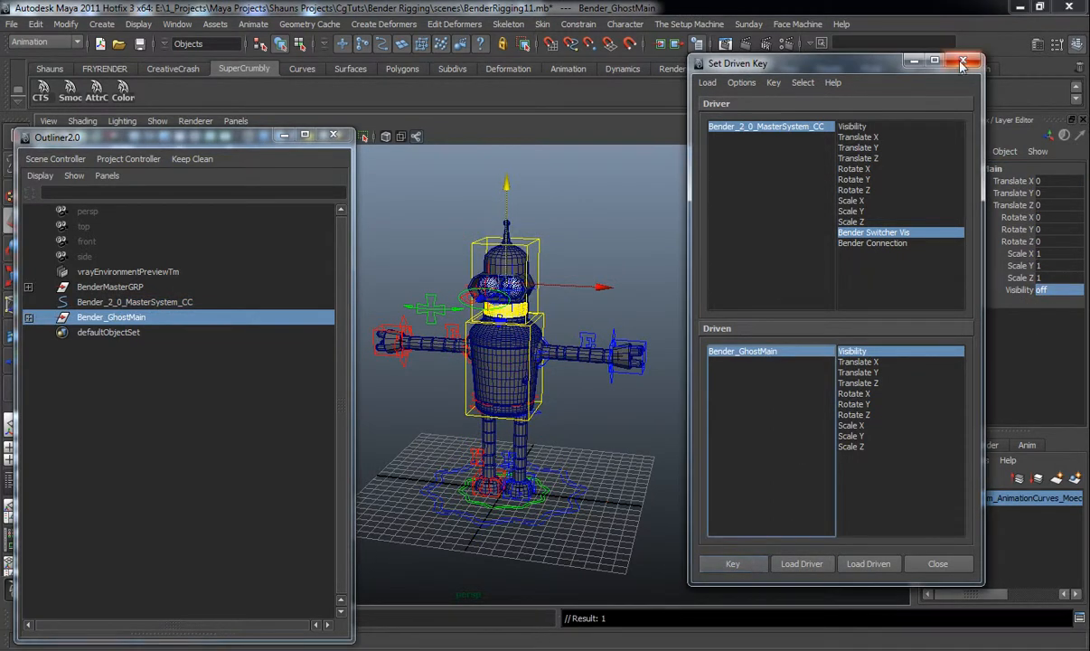
left_click(962, 63)
Switch the master controller's Bender Switcher Vis back to Bender Ghost to test the ghost rig's visibility
left_click(547, 472)
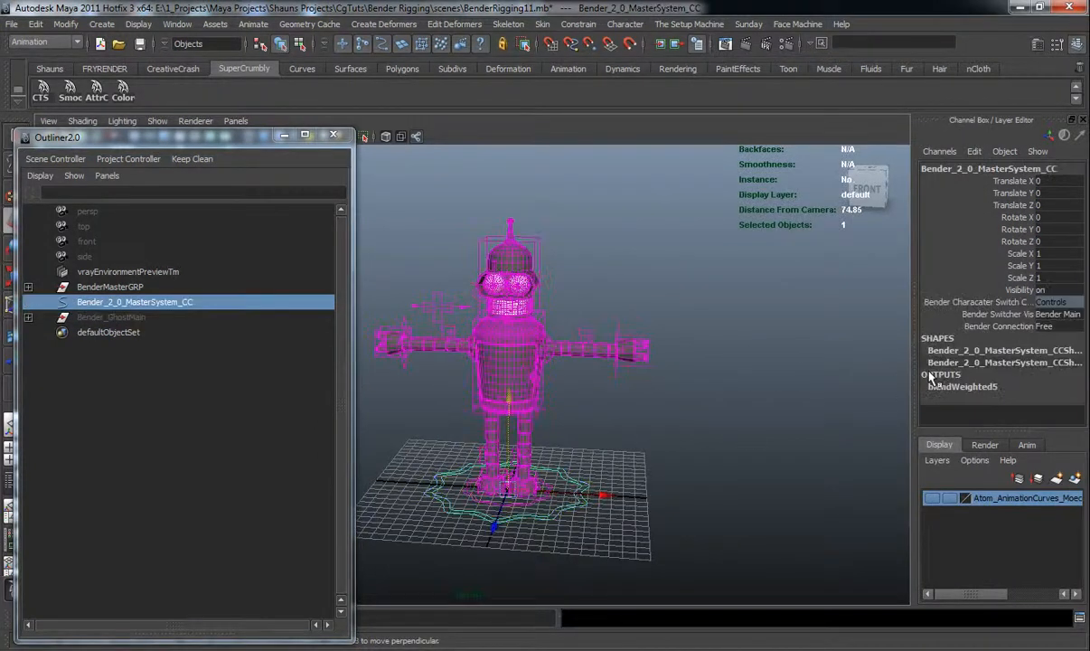
left_click(1046, 326)
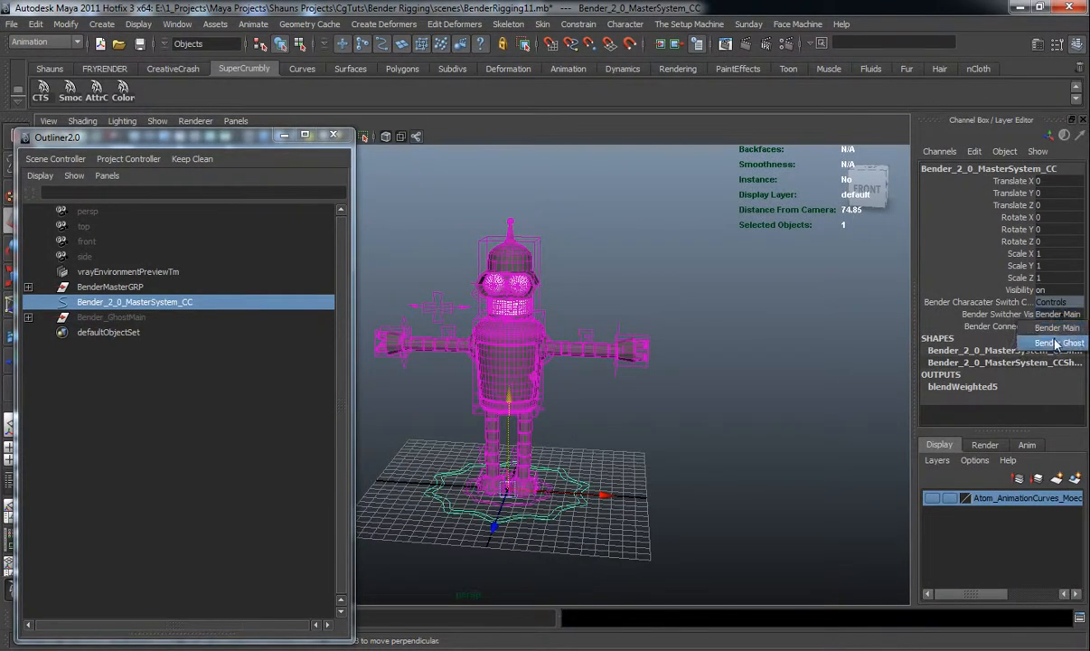
left_click(1056, 344)
left_click_drag(584, 333, 602, 358, "alt")
middle_click_drag(602, 358, 641, 413, "alt")
left_click_drag(641, 412, 561, 356, "alt")
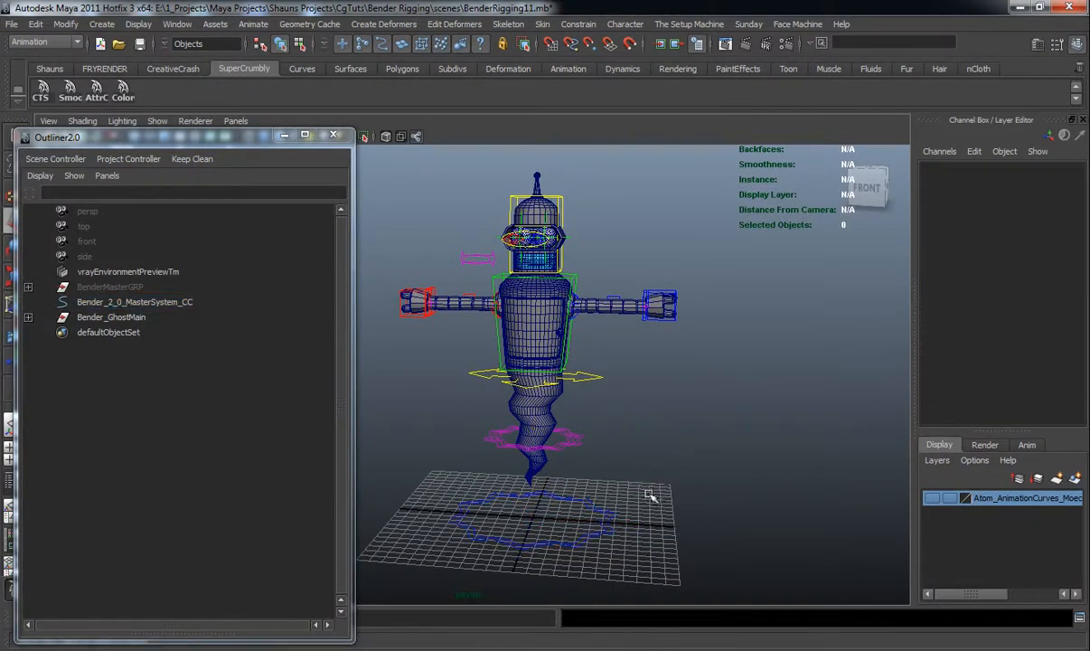
Scale-constrain and parent-constrain the ghost rig's world controller to the master system controller
middle_click_drag(594, 452, 627, 433, "alt")
left_click(580, 410, "shift")
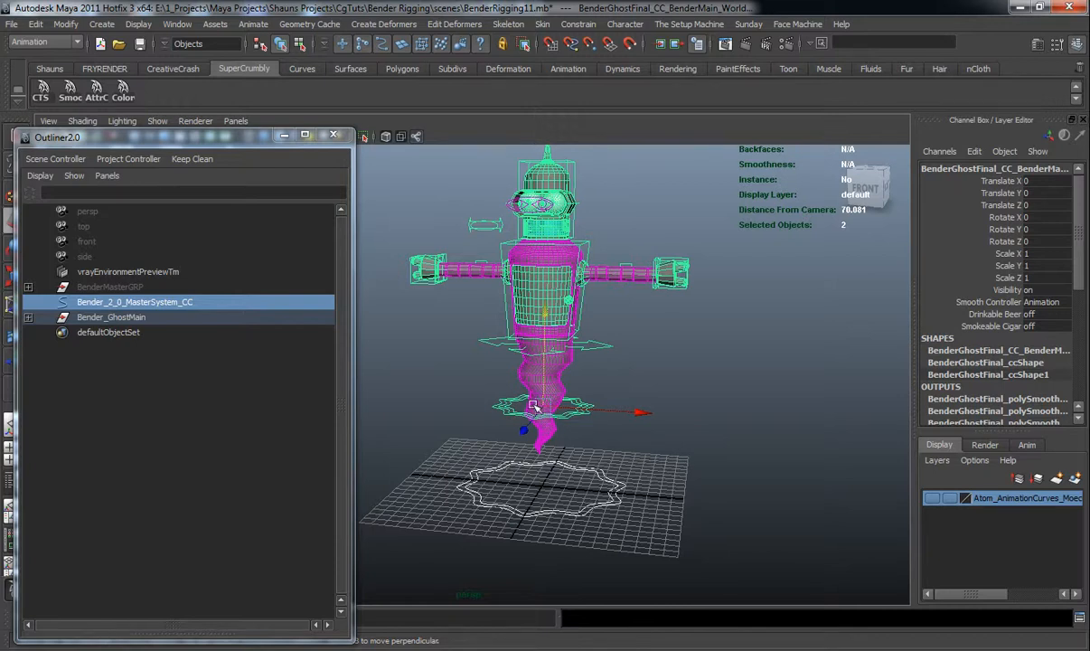
left_click(578, 24)
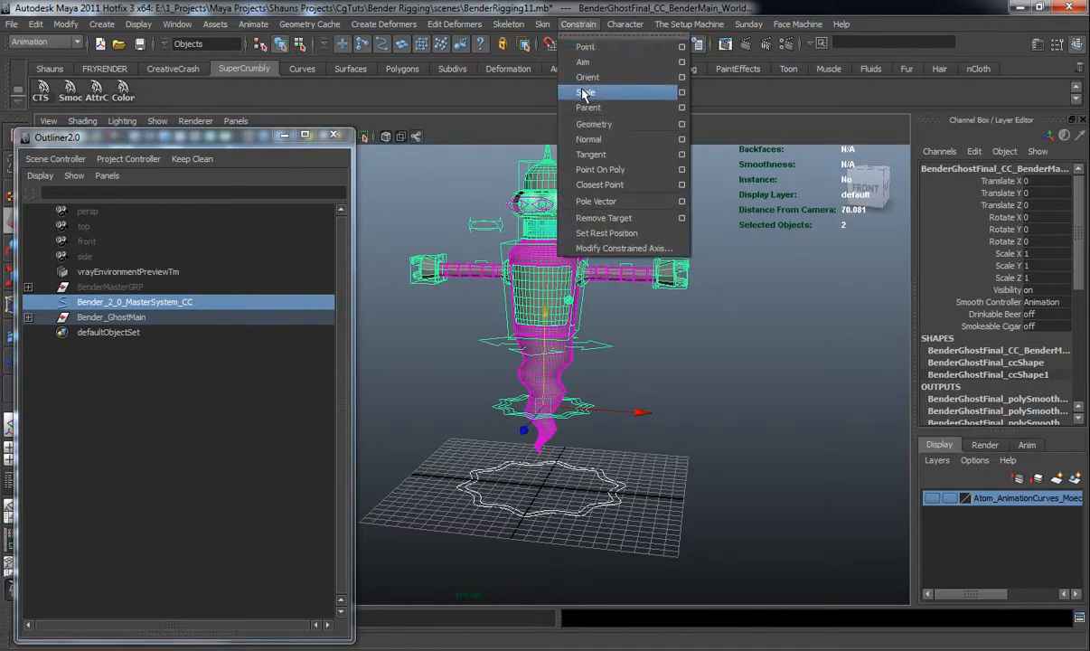
left_click(580, 86)
left_click(578, 23)
left_click(583, 105)
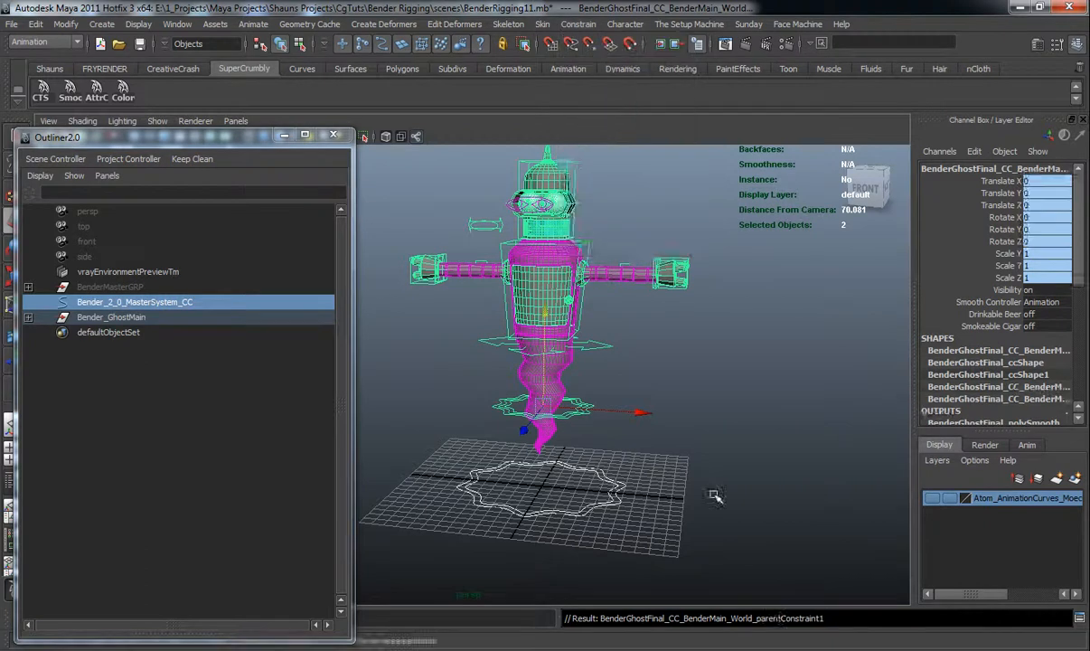
Try moving the master controller with the constrained ghost rig, then undo the move
left_click(635, 520)
left_click(611, 506)
left_click_drag(610, 508, 524, 524, "alt")
left_click_drag(454, 520, 598, 395)
key("ctrl+z")
left_click(598, 398)
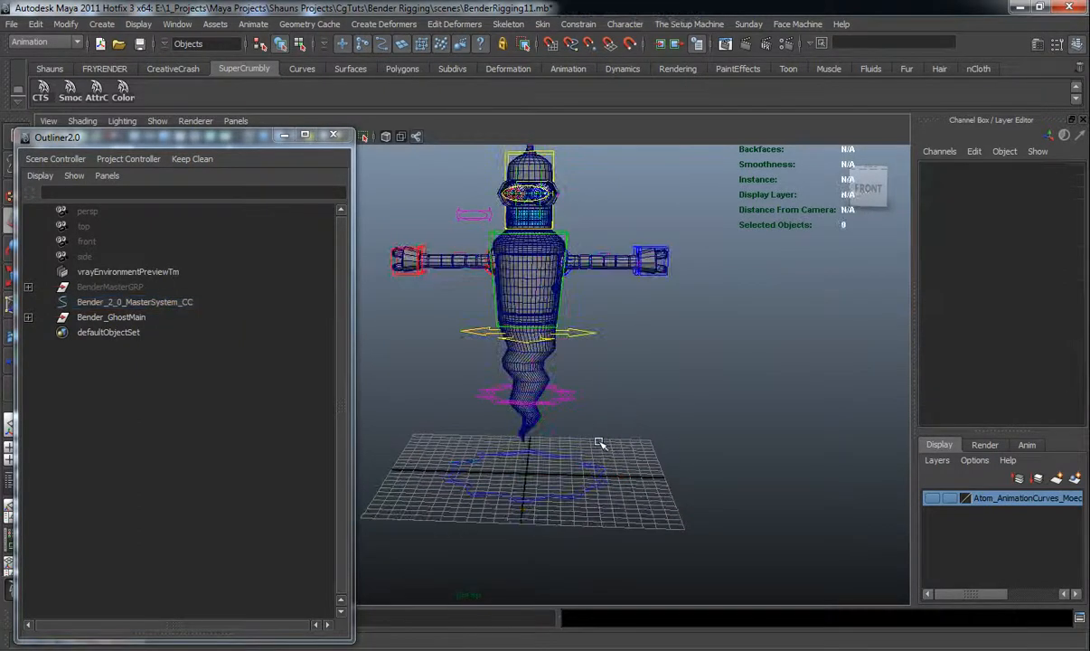
Expand the ghost rig's hierarchy and select the world controller's parent constraint, widening the Outliner
left_click(603, 488)
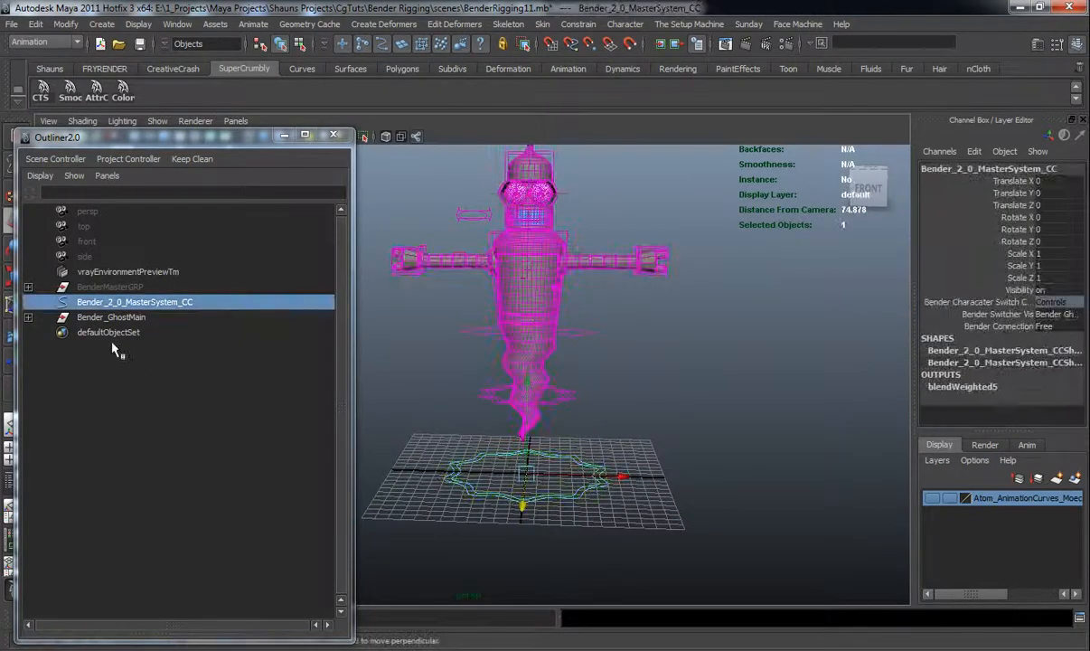
left_click(442, 420)
left_click(486, 394)
left_click(28, 317)
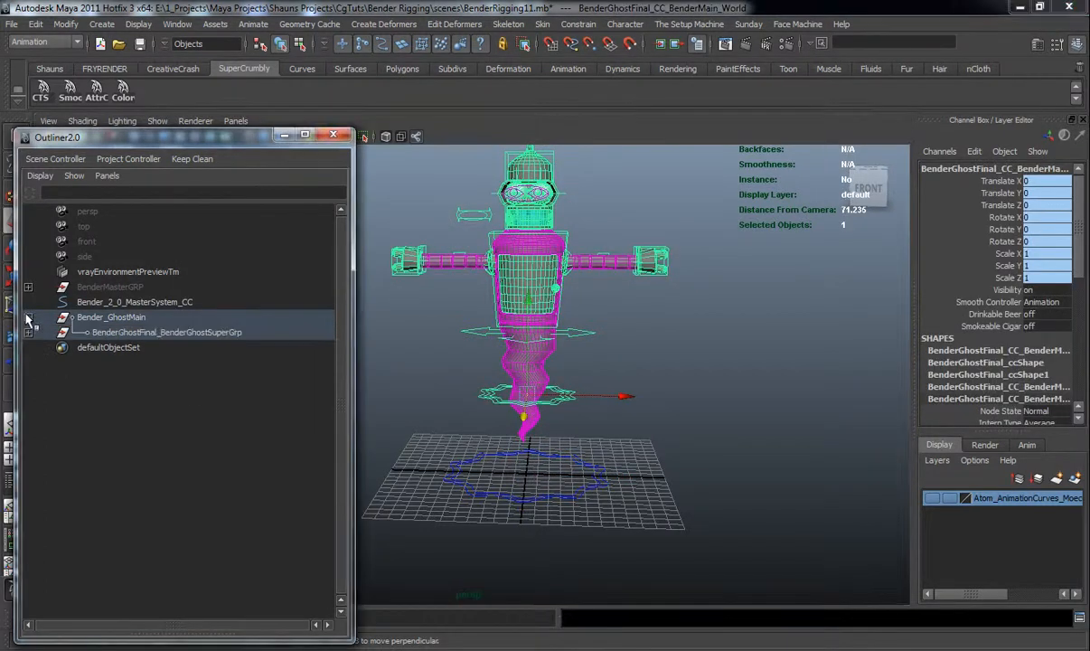
left_click(28, 332)
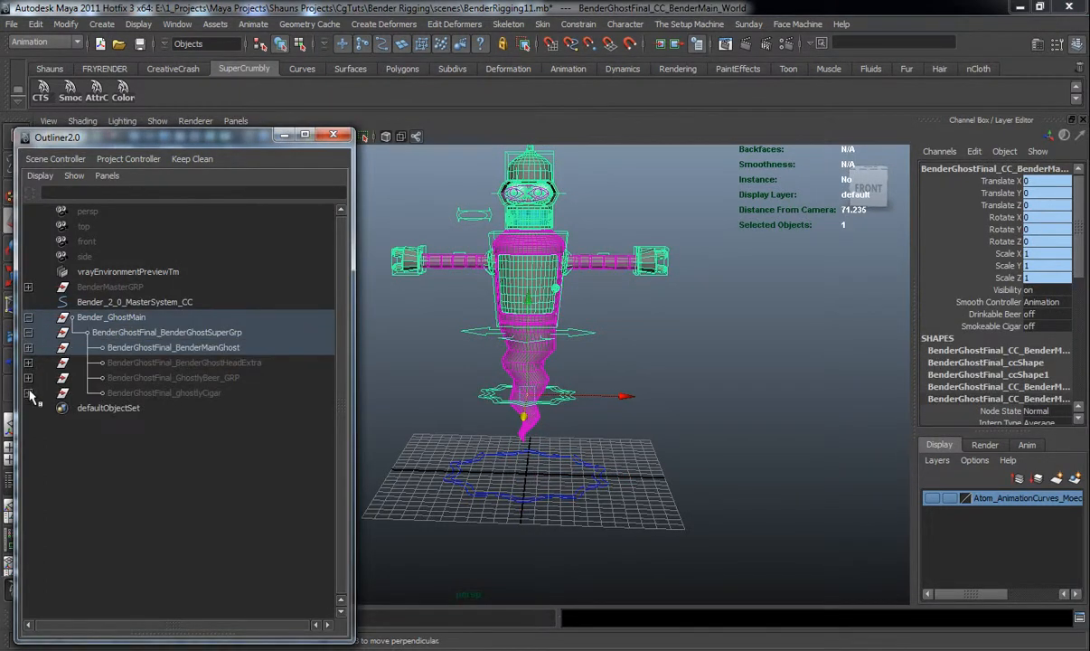
left_click(28, 347)
left_click(28, 378)
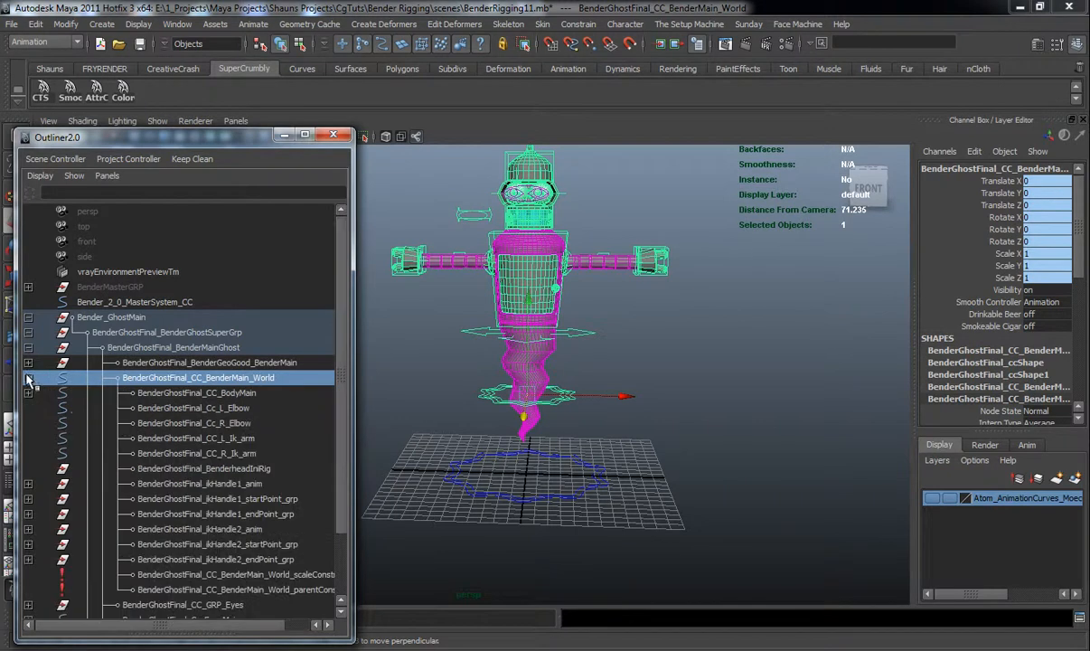
scroll(122, 442, "down", 3)
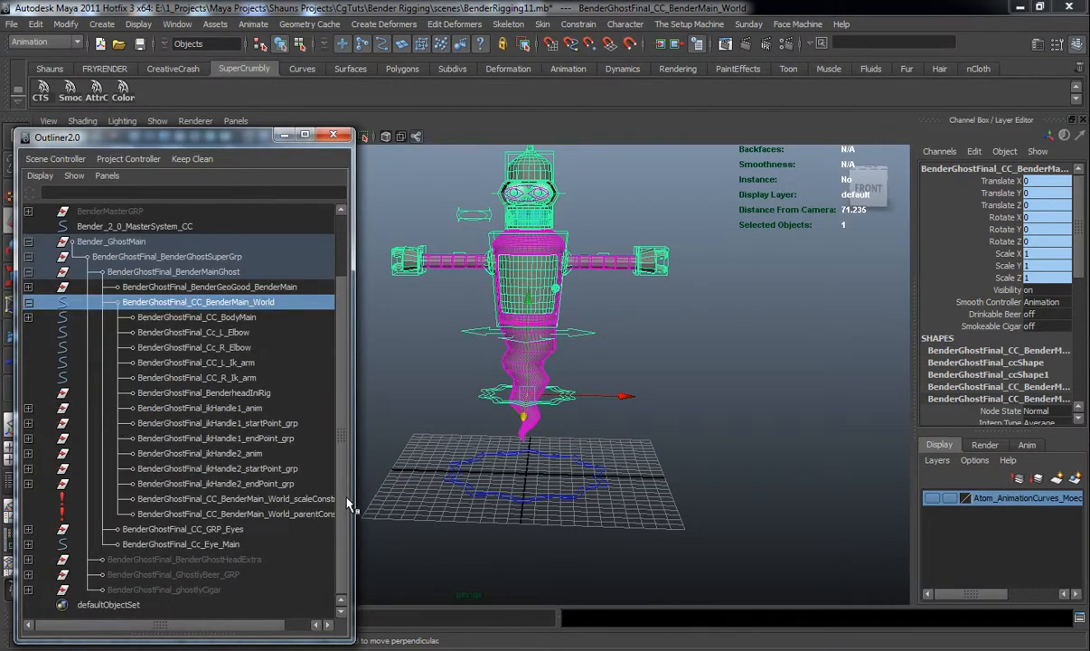
left_click_drag(352, 498, 404, 506)
left_click(325, 515)
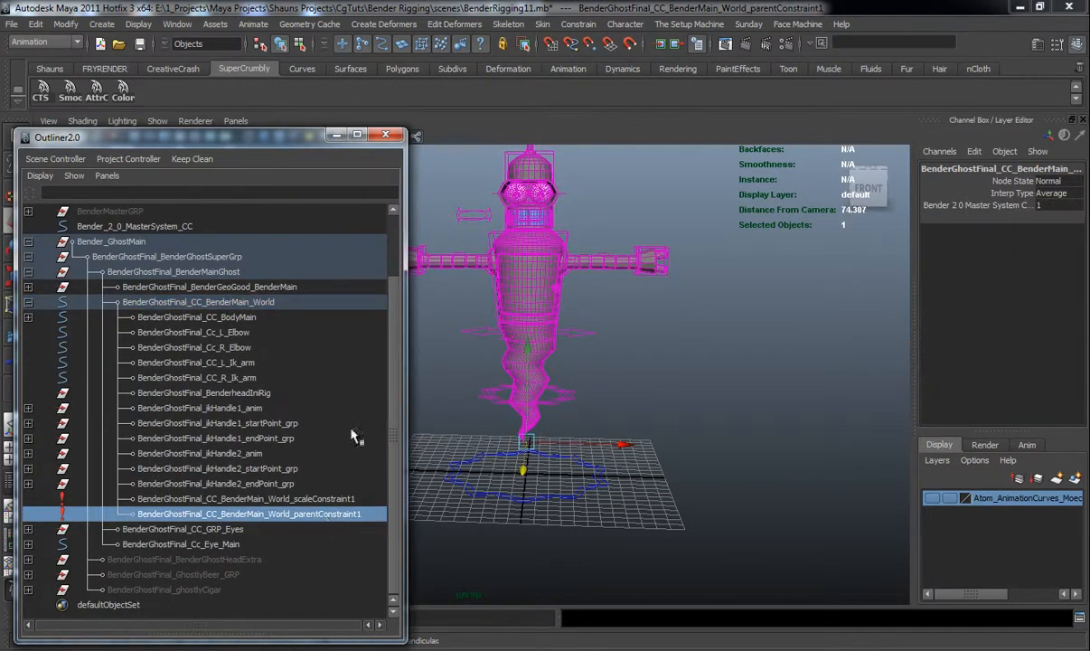
left_click_drag(318, 136, 289, 116)
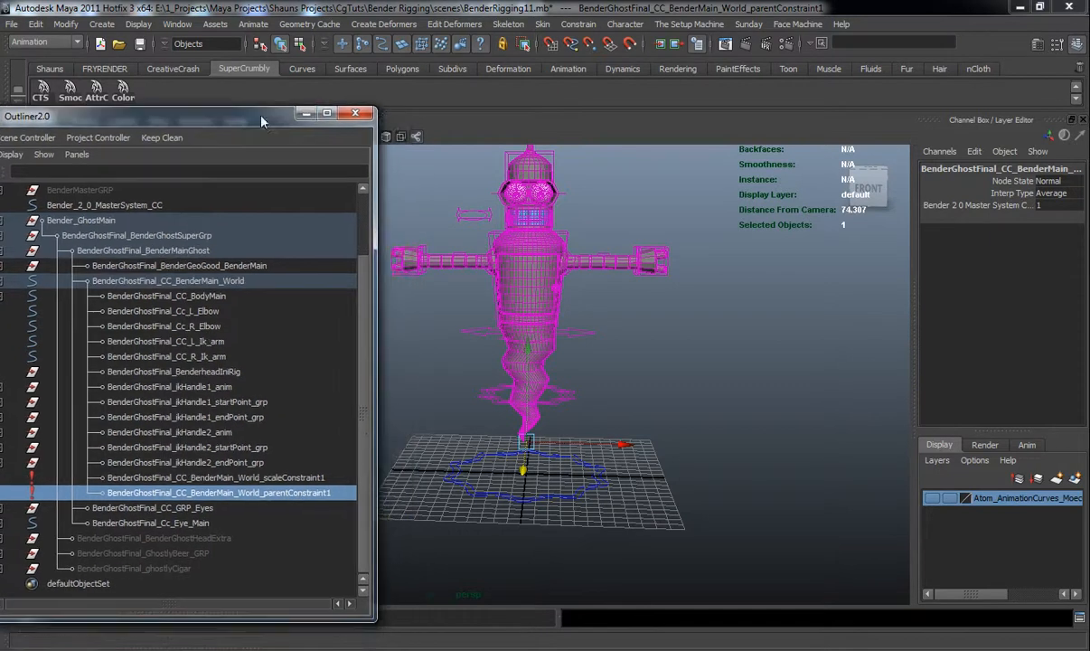
Load the master controller's Bender Connection as driver and the ghost parent constraint's Node State as driven in Set Driven Key
left_click(253, 24)
mouse_move(262, 94)
left_click(427, 99)
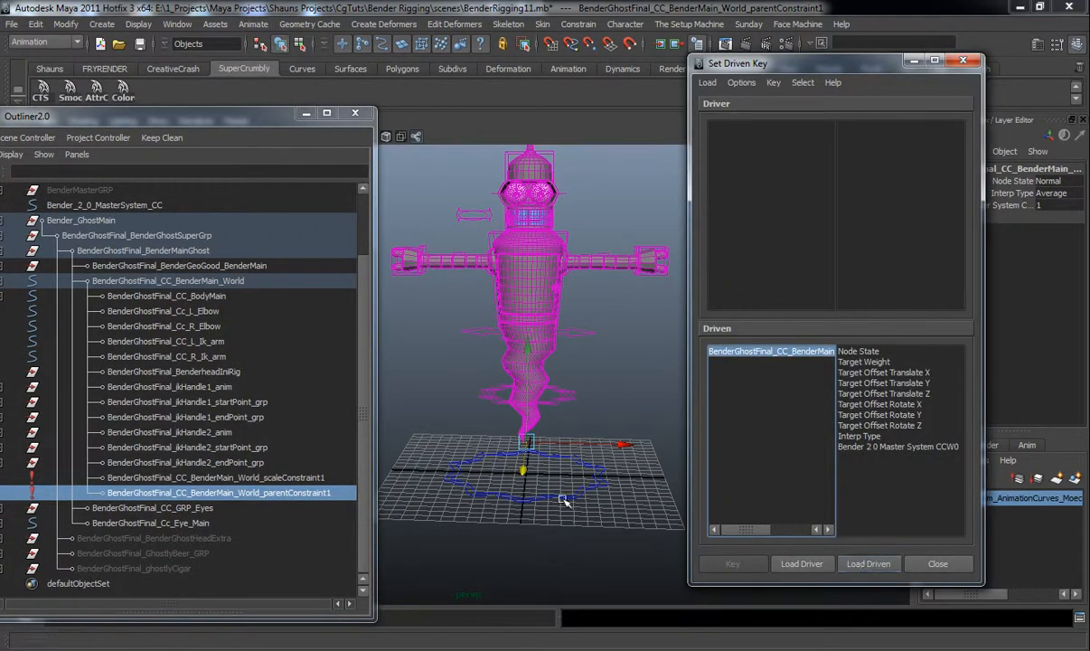
left_click(515, 474)
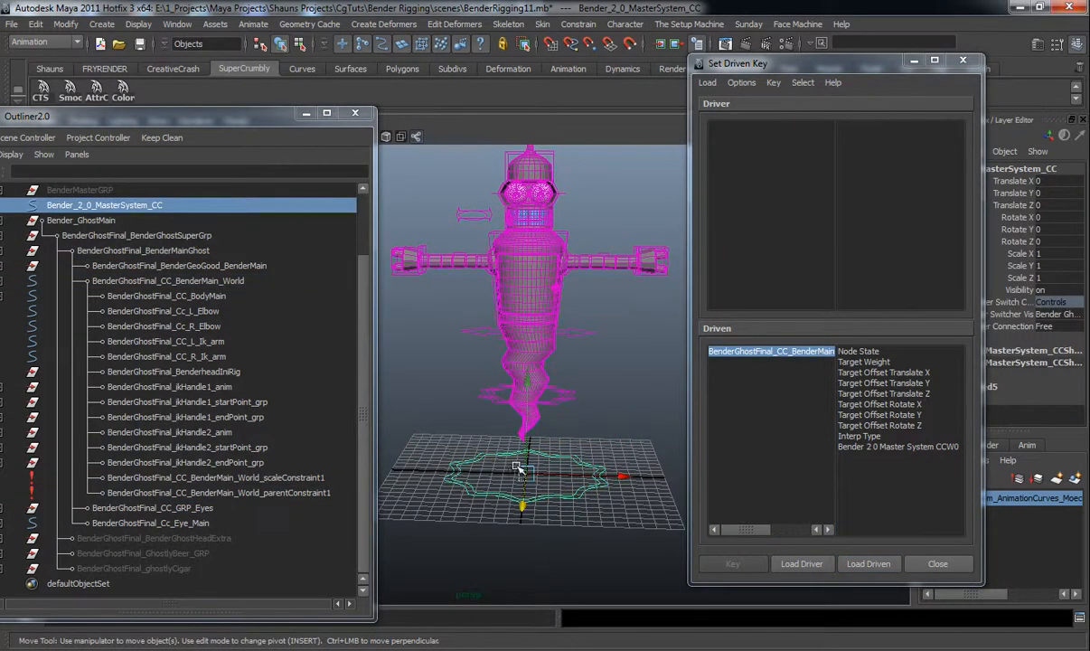
left_click(797, 563)
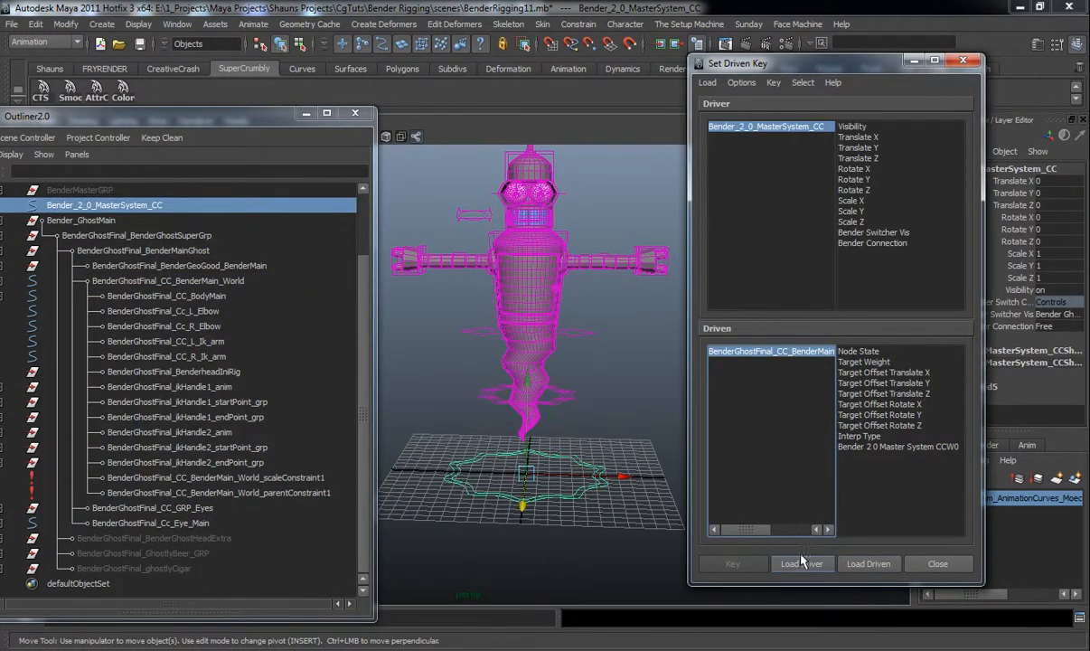
left_click(850, 243)
left_click(858, 351)
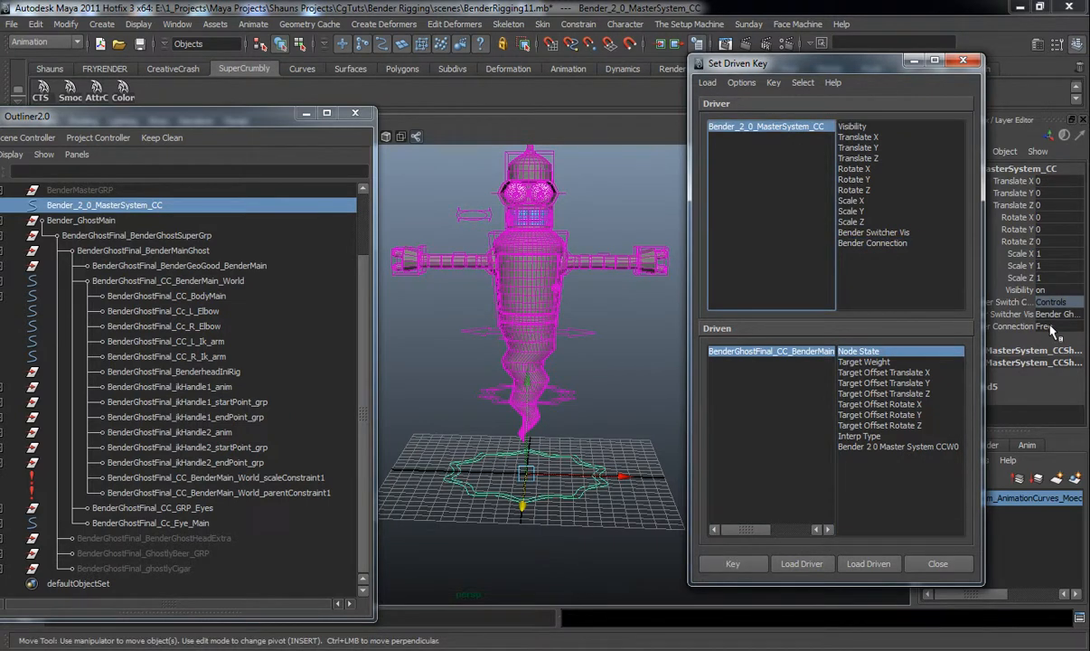
left_click(864, 245)
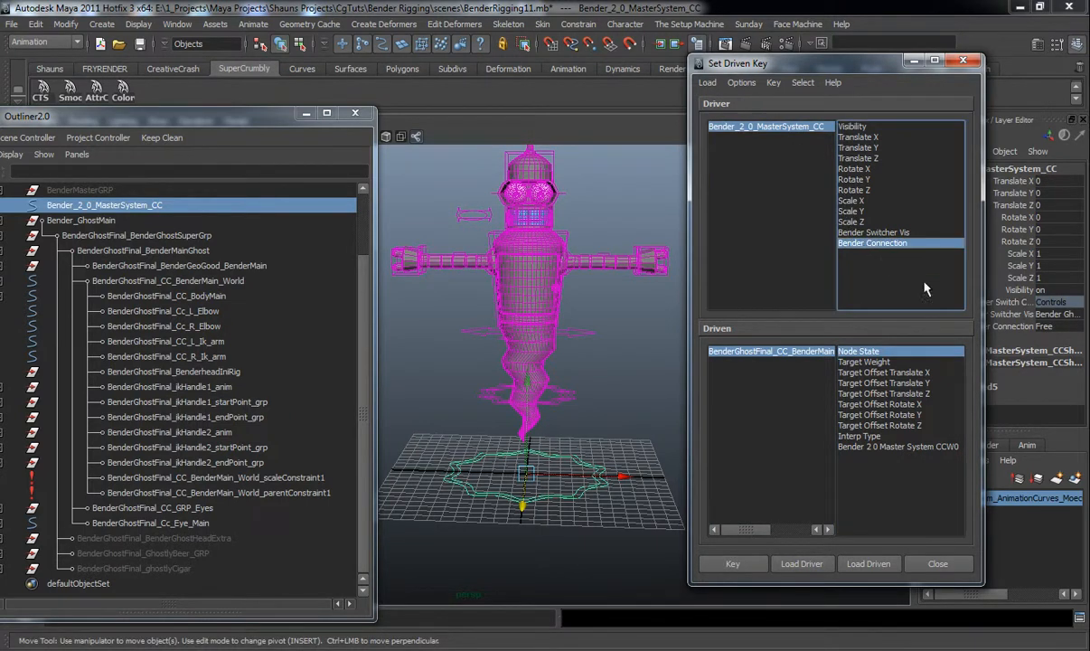
Set the master controller's Bender Connection to Connected and inspect the ghost parent constraint's Node State
left_click(1048, 326)
left_click(996, 333)
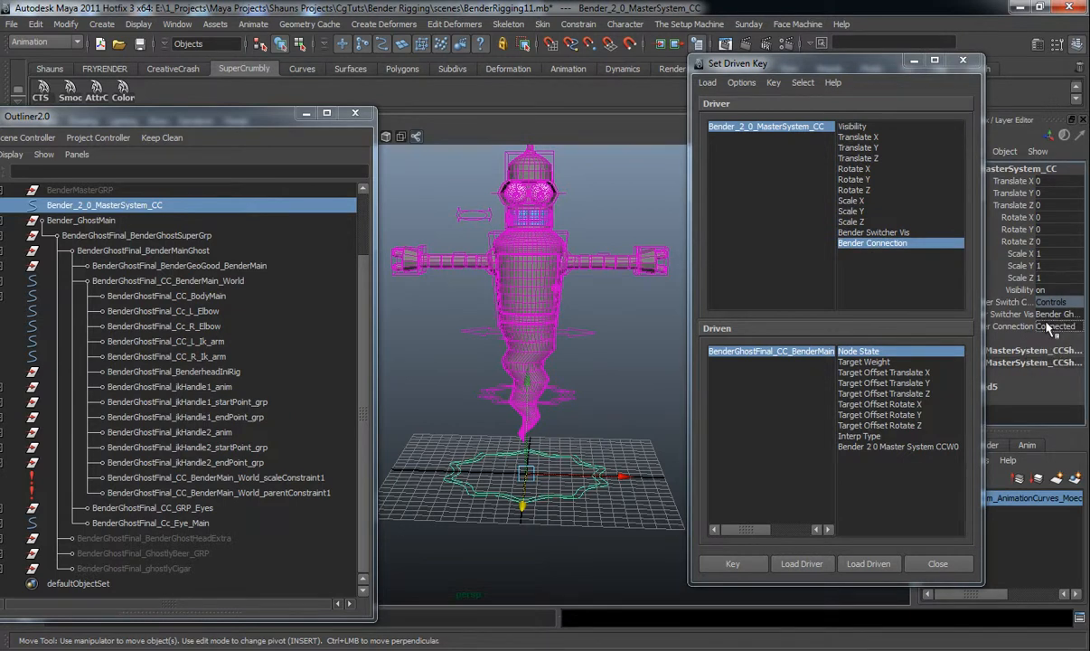
left_click_drag(868, 72, 779, 66)
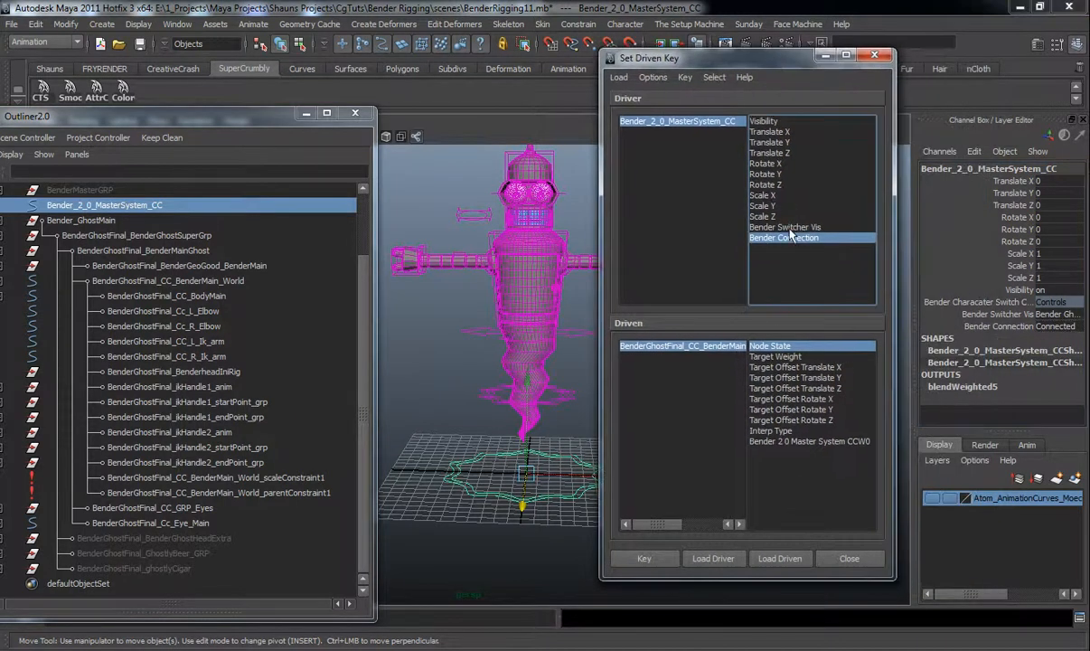
left_click(700, 351)
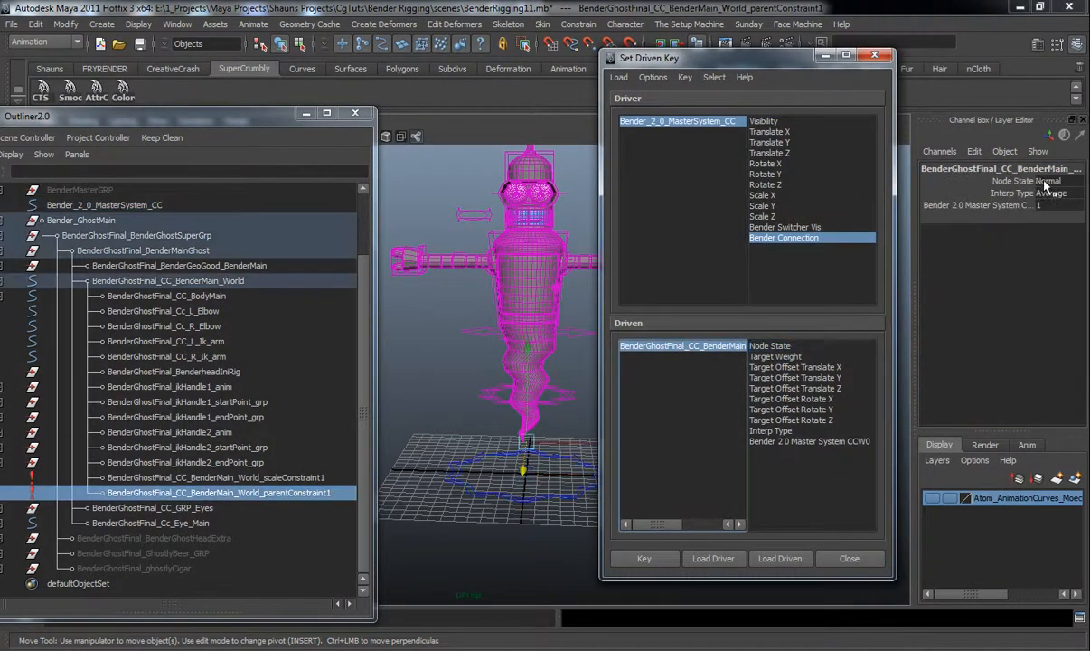
left_click(770, 346)
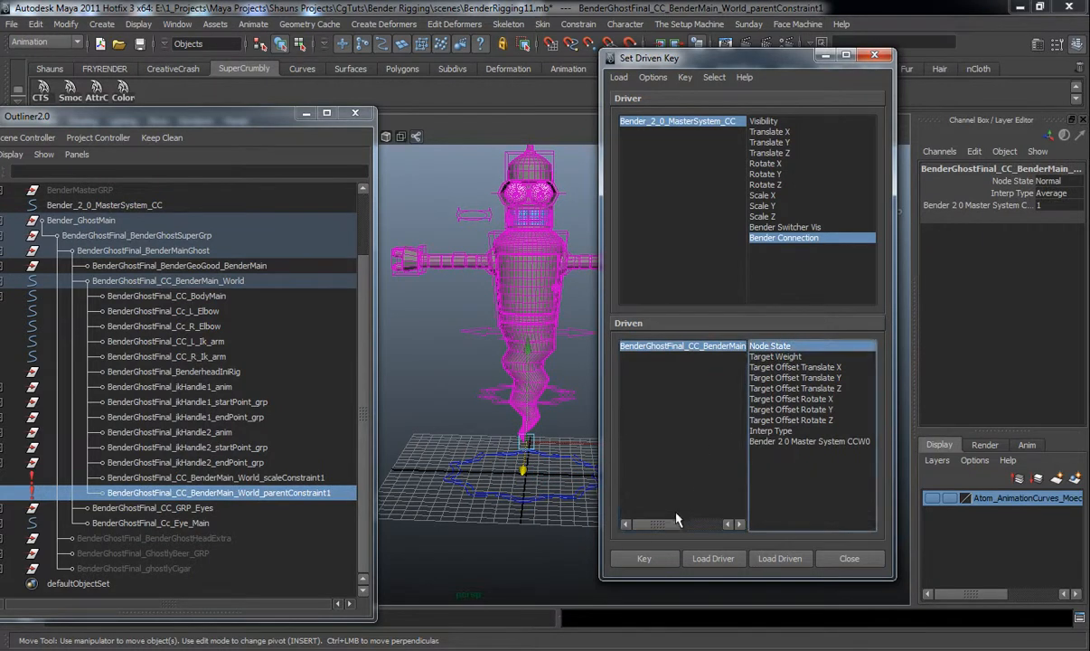
left_click(632, 121)
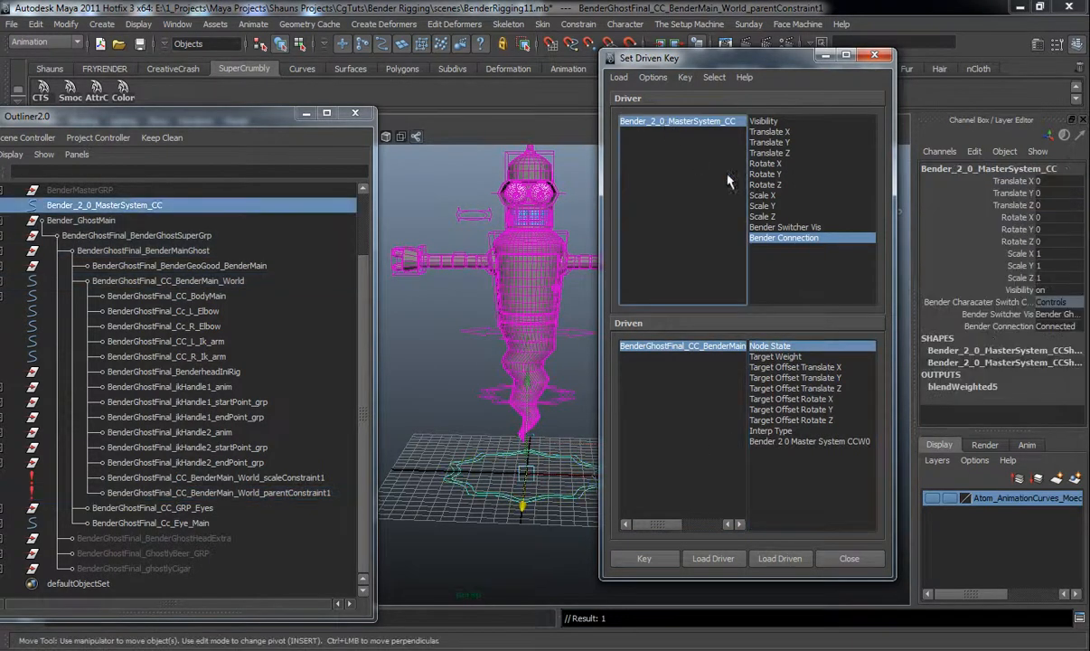
Set Bender Connection to Free, set the ghost parent constraint's Node State to Blocking, and key it
left_click(1019, 325)
left_click(1003, 342)
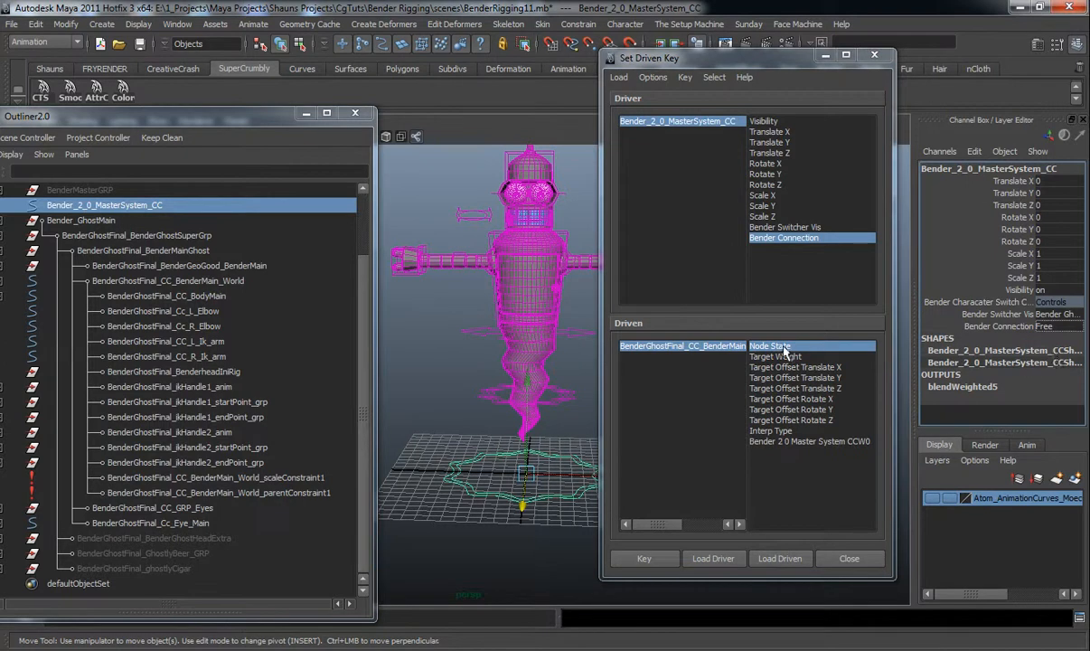
left_click(688, 351)
left_click(1046, 180)
left_click(1037, 225)
left_click(652, 557)
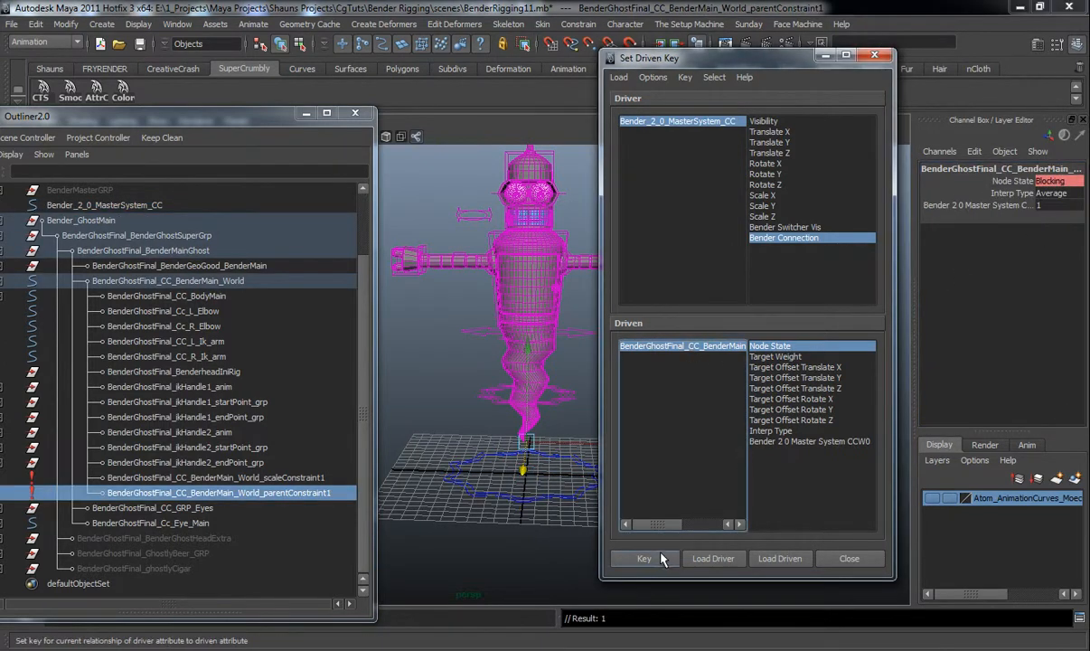
Close Set Driven Key and collapse the ghost rig's hierarchy in the Outliner
left_click(873, 57)
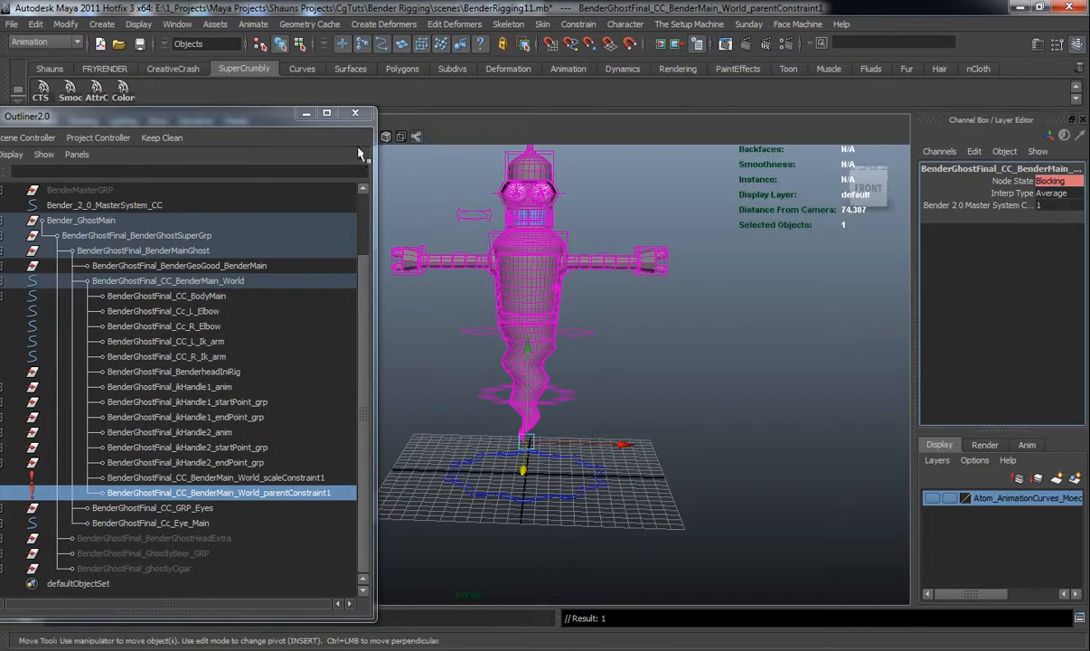
scroll(108, 172, "up", 3)
left_click_drag(166, 115, 305, 91)
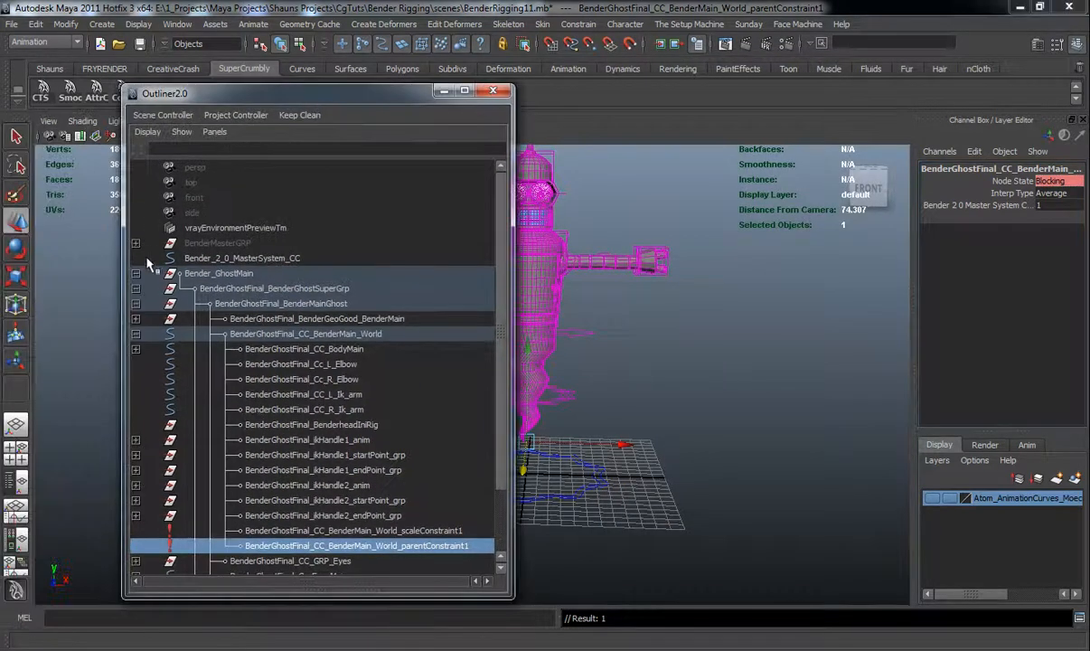
left_click(136, 274)
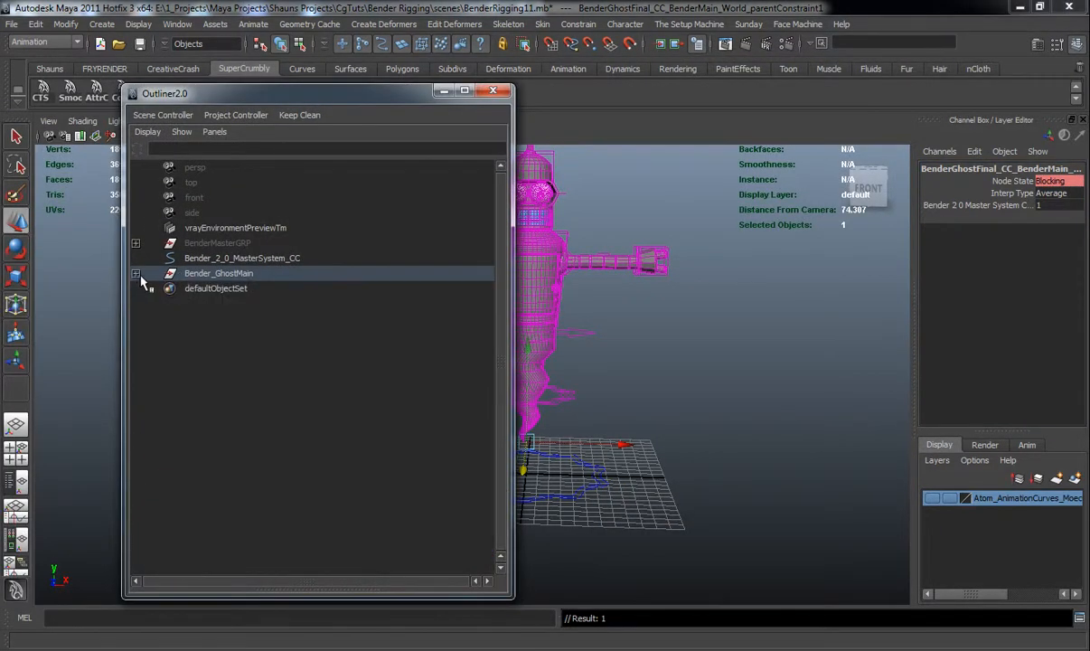
left_click_drag(395, 96, 246, 98)
Try selecting the master controller and switching its Bender Connection, undoing the changes
left_click(646, 492)
left_click_drag(644, 492, 623, 474, "alt")
left_click(580, 510)
key("ctrl+z")
left_click(1035, 325)
left_click(1039, 343)
key("ctrl+z")
key("r")
key("ctrl+z")
Select the master controller and inspect both rigs in the viewport
left_click(672, 408)
left_click_drag(669, 409, 593, 404, "alt")
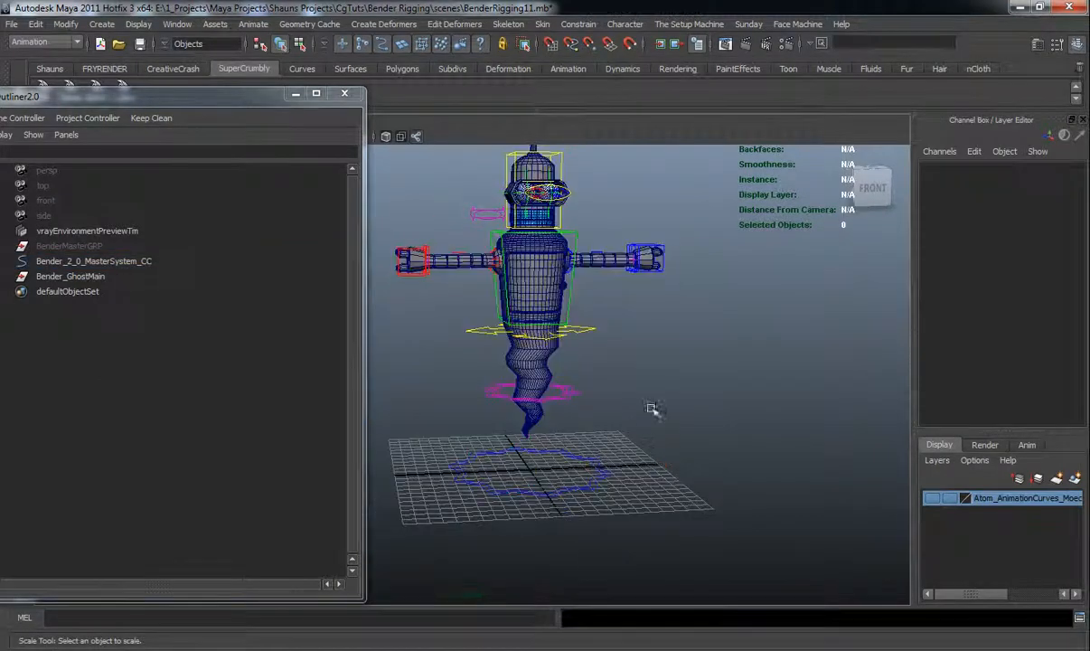
middle_click_drag(591, 404, 601, 452, "alt")
left_click_drag(585, 470, 693, 555)
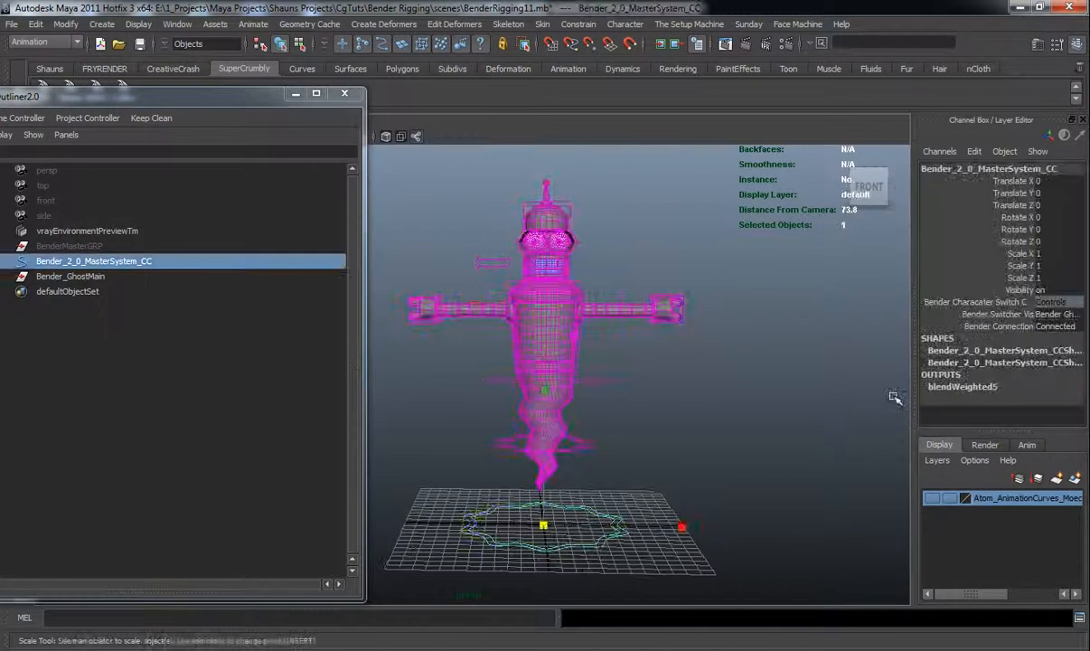
left_click_drag(681, 324, 516, 353, "alt")
left_click_drag(195, 104, 265, 91)
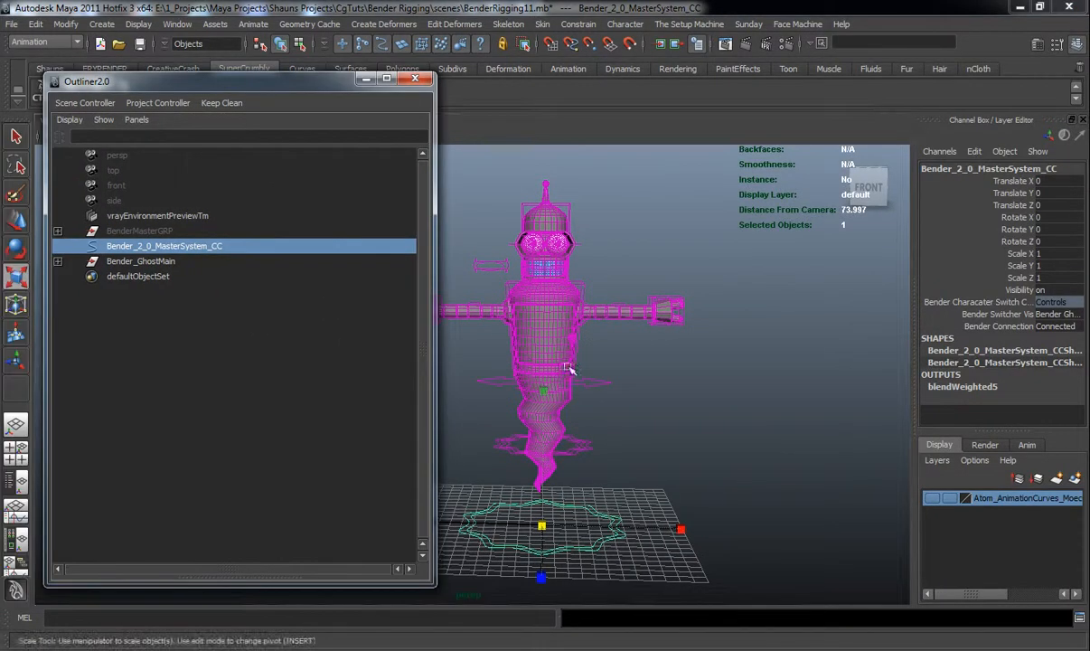
left_click(678, 417)
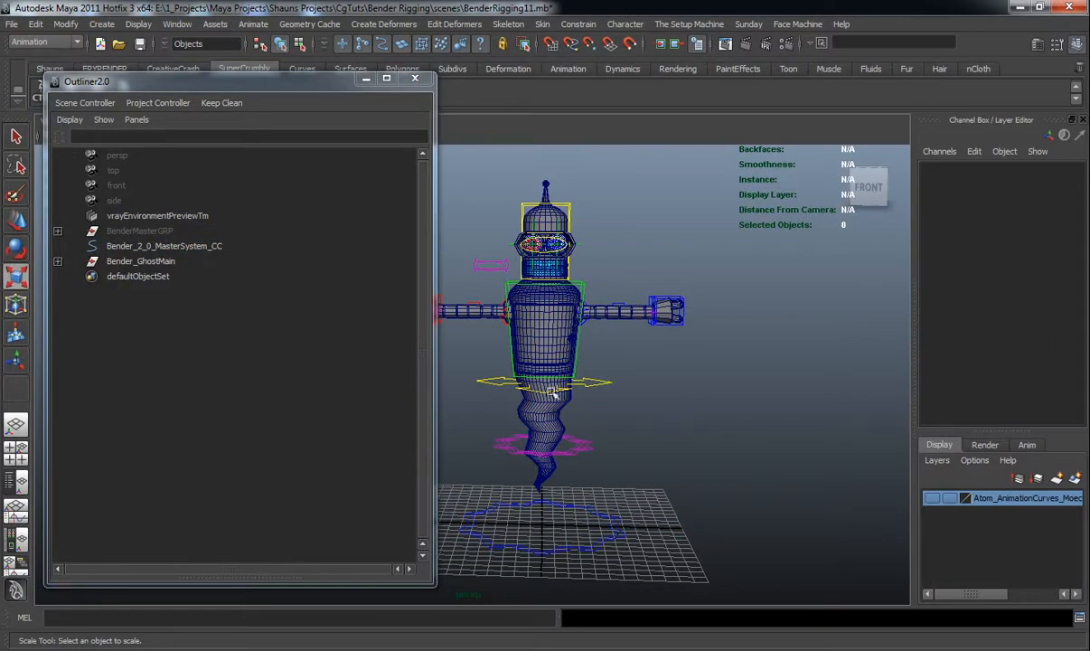
left_click_drag(535, 387, 570, 361, "alt")
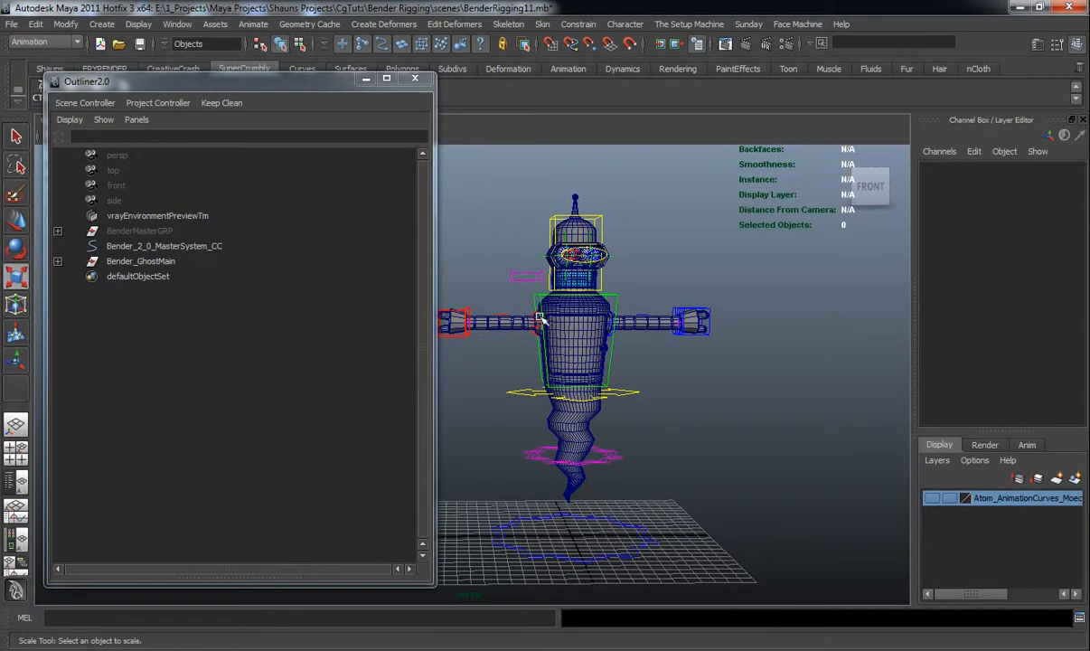